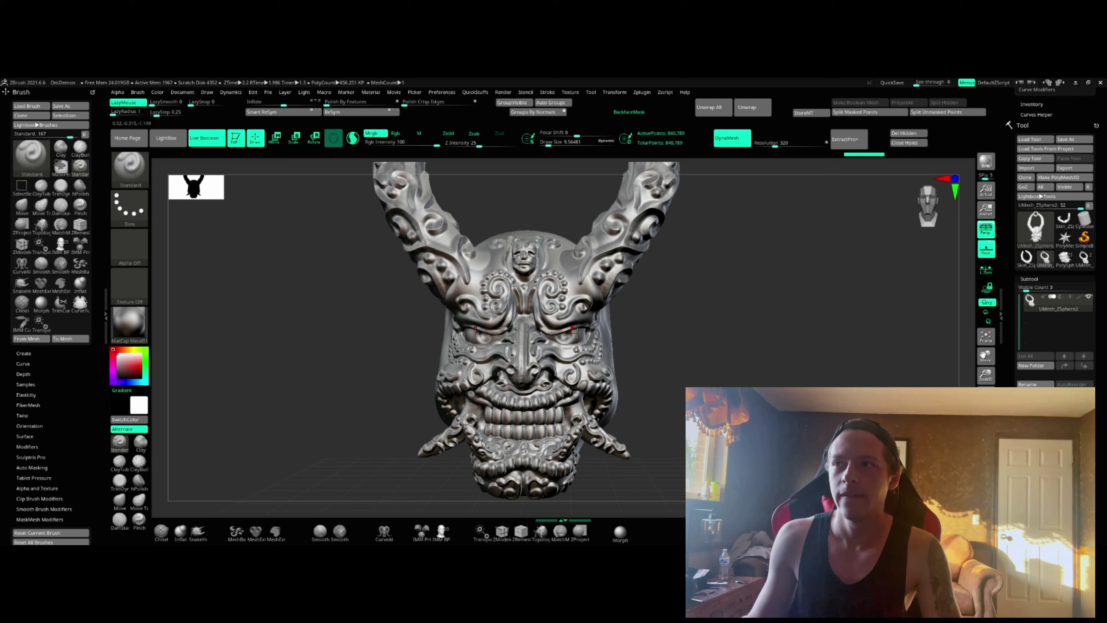
Examine the carved front of the horned demon mask from slightly different angles and close up.
mouse_move(627, 313)
mouse_down()
mouse_move(680, 306)
mouse_move(657, 308)
mouse_move(666, 343)
mouse_up()
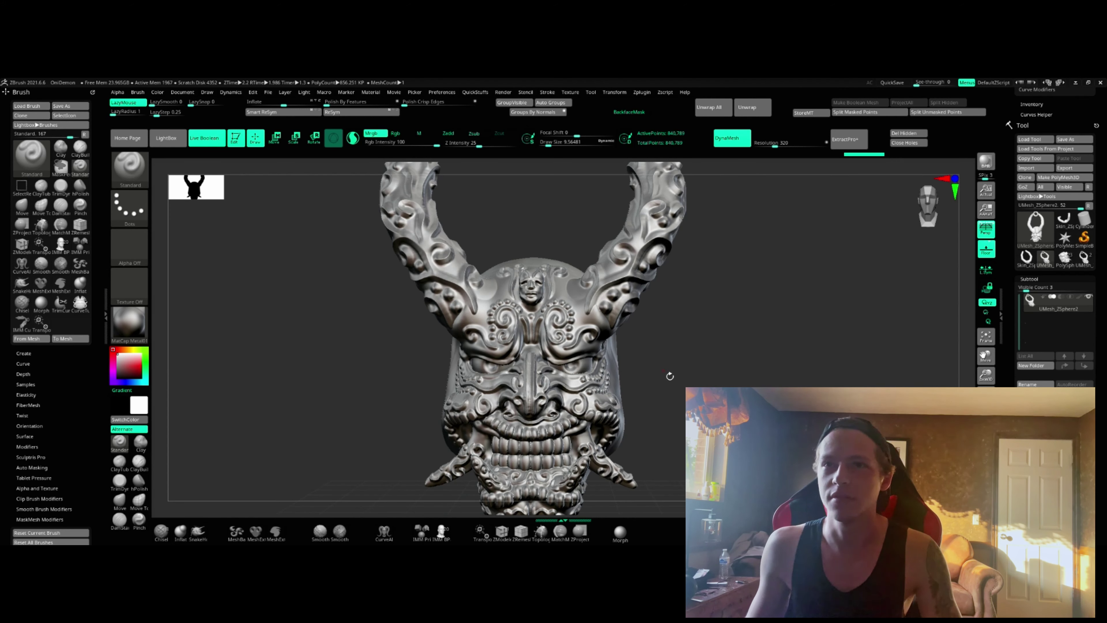
drag(669, 375, 681, 346)
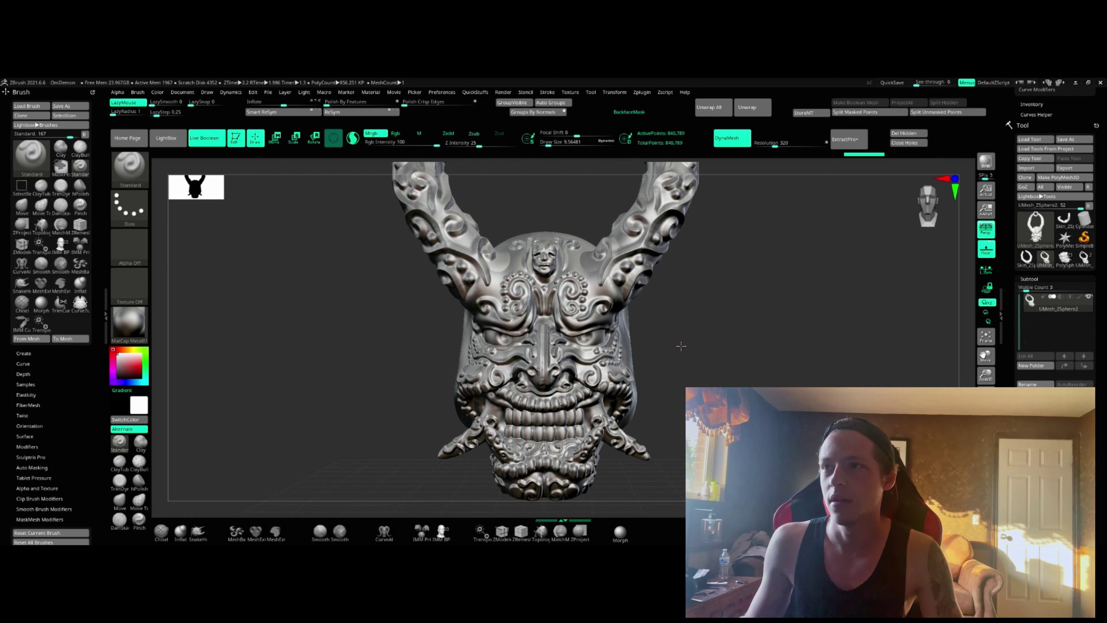
mouse_move(835, 319)
mouse_down()
mouse_move(753, 316)
mouse_move(750, 328)
mouse_move(746, 312)
mouse_move(746, 345)
mouse_move(734, 308)
mouse_up()
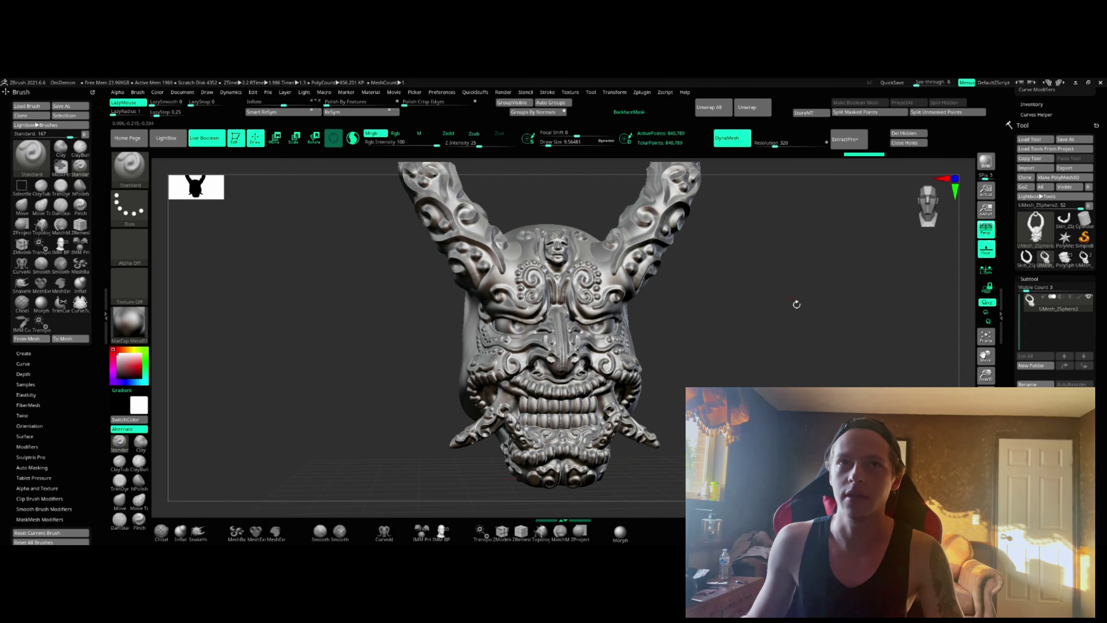
drag(797, 304, 778, 308)
scroll(625, 341, up, 5)
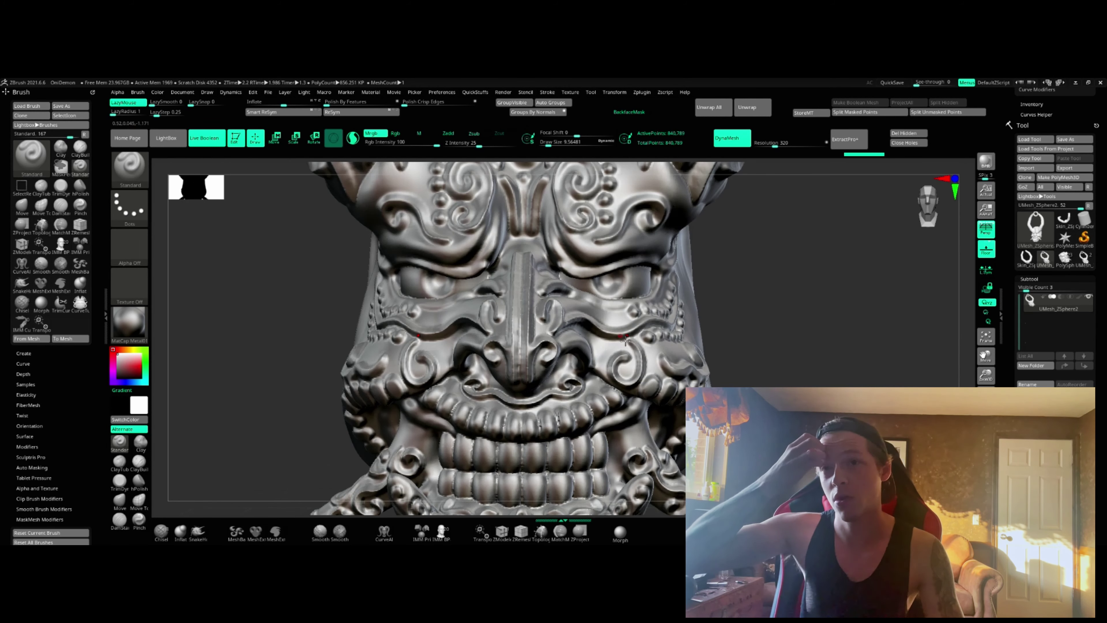
key(f)
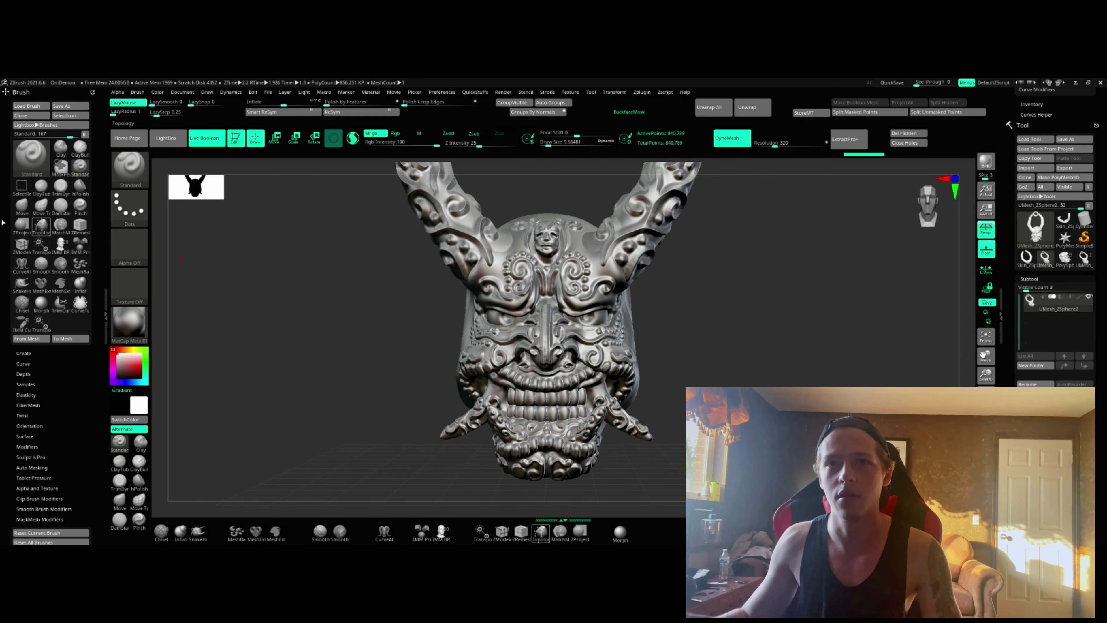
mouse_move(702, 340)
mouse_down()
mouse_move(726, 342)
mouse_move(712, 345)
mouse_up()
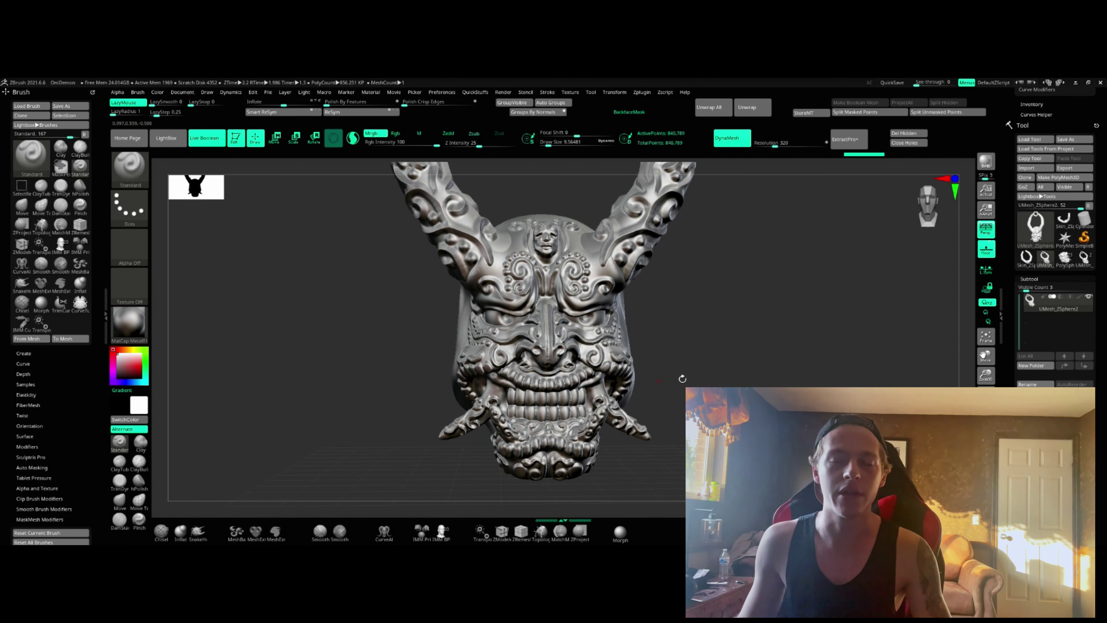
Change the mask's material to StartupMaterial.
click(129, 323)
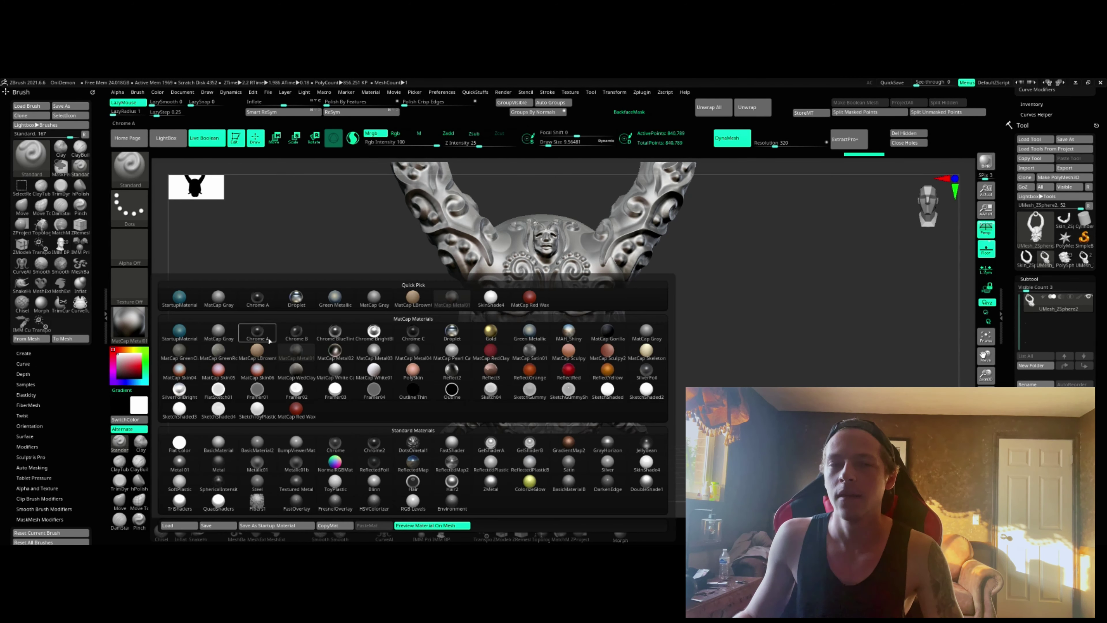
mouse_move(276, 332)
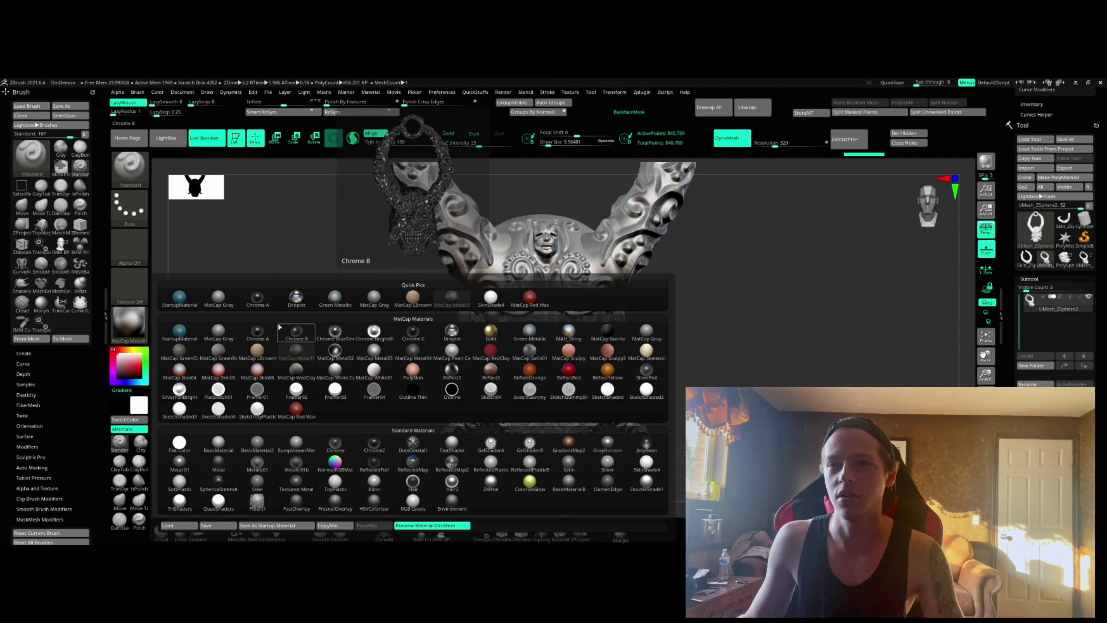
click(194, 338)
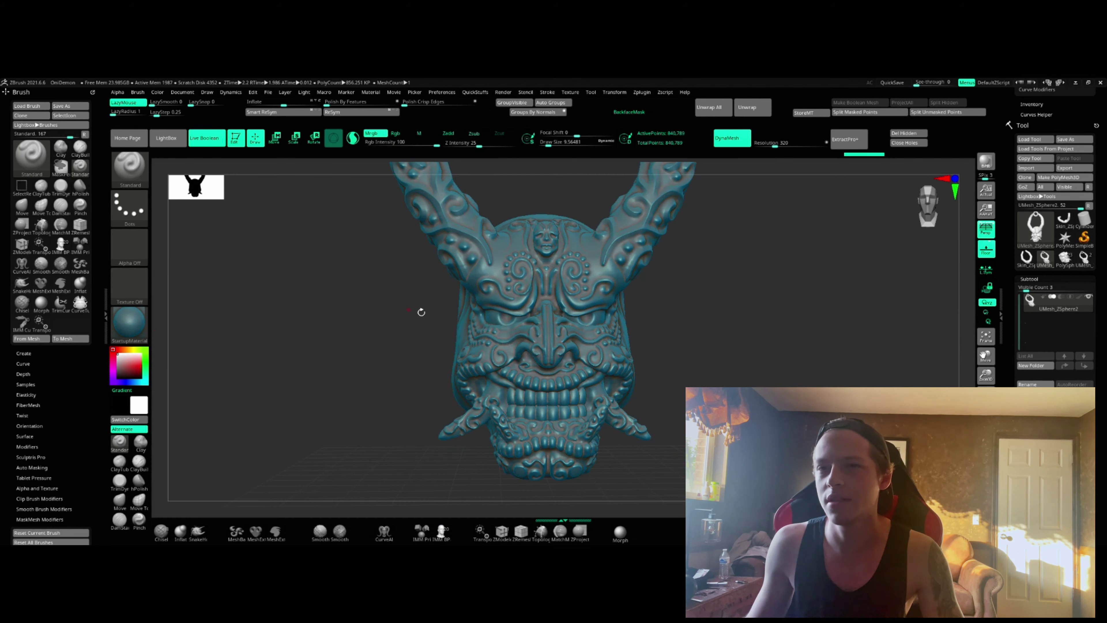
Examine the whole mask, its ornate horns and its face in the new material at several zoom levels.
alt+drag(421, 312, 382, 313)
shift+drag(743, 326, 760, 323)
mouse_move(632, 322)
alt+mouse_down()
mouse_move(578, 260)
mouse_move(549, 310)
alt+mouse_up()
mouse_move(537, 242)
mouse_down()
mouse_move(627, 343)
mouse_move(593, 349)
mouse_up()
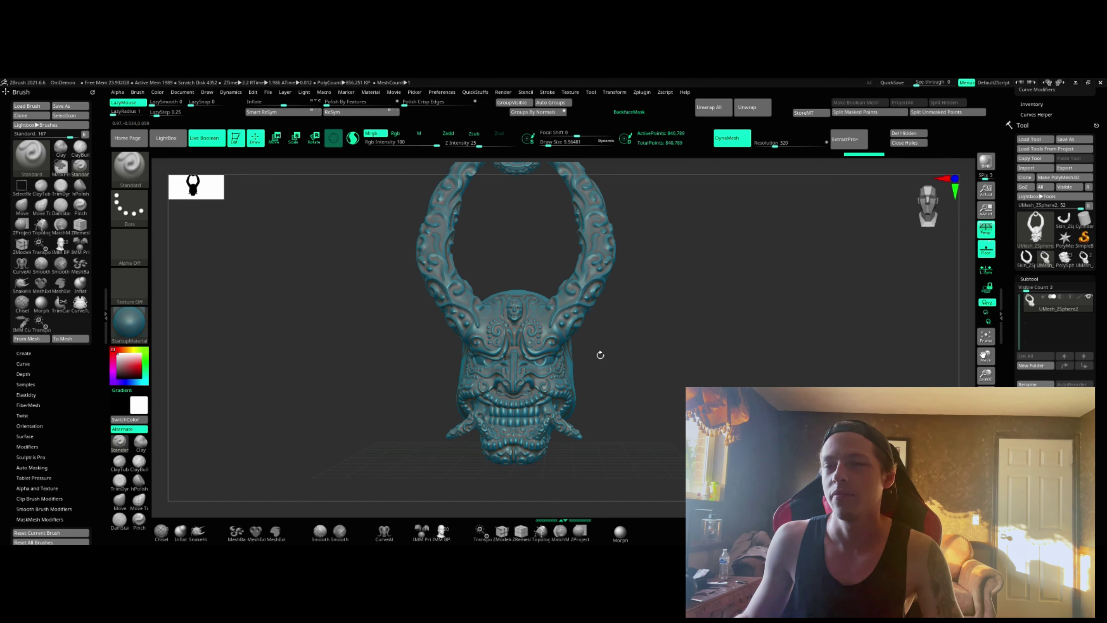
ctrl+right_drag(552, 348, 500, 351)
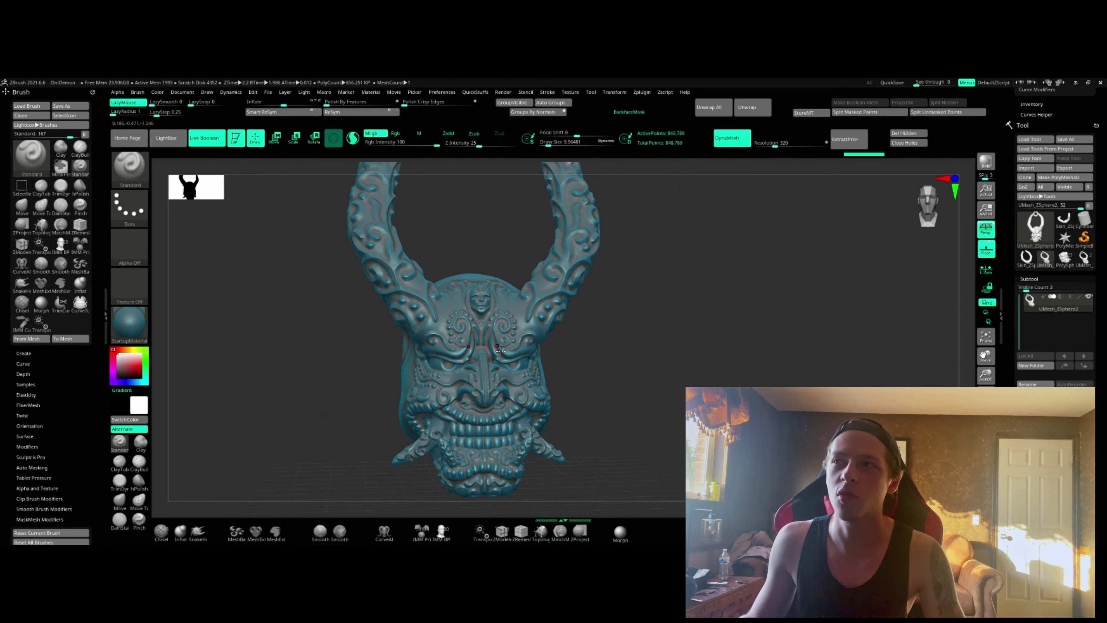
shift+right_drag(627, 361, 644, 364)
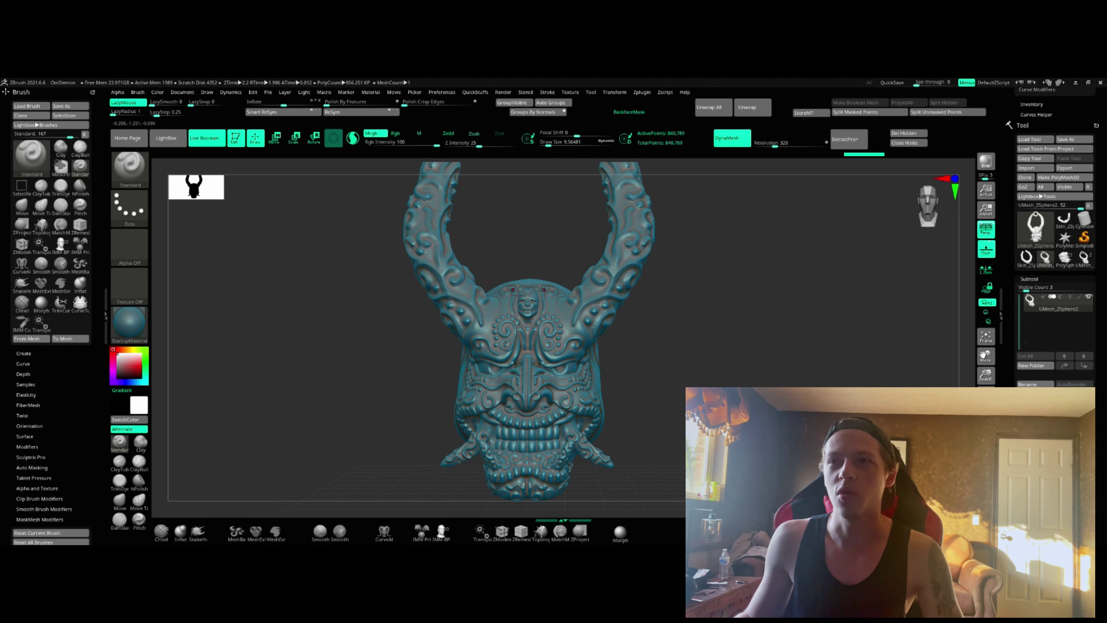
scroll(705, 313, up, 1)
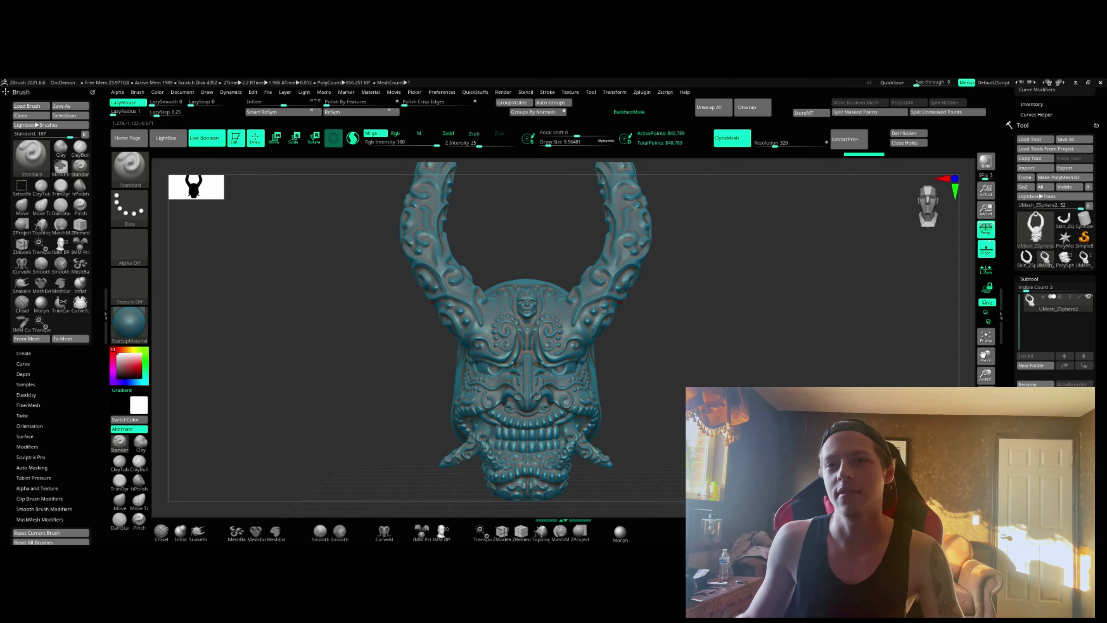
scroll(560, 327, up, 5)
scroll(519, 327, down, 4)
mouse_move(644, 359)
alt+mouse_down()
mouse_move(675, 354)
mouse_move(689, 330)
alt+mouse_up()
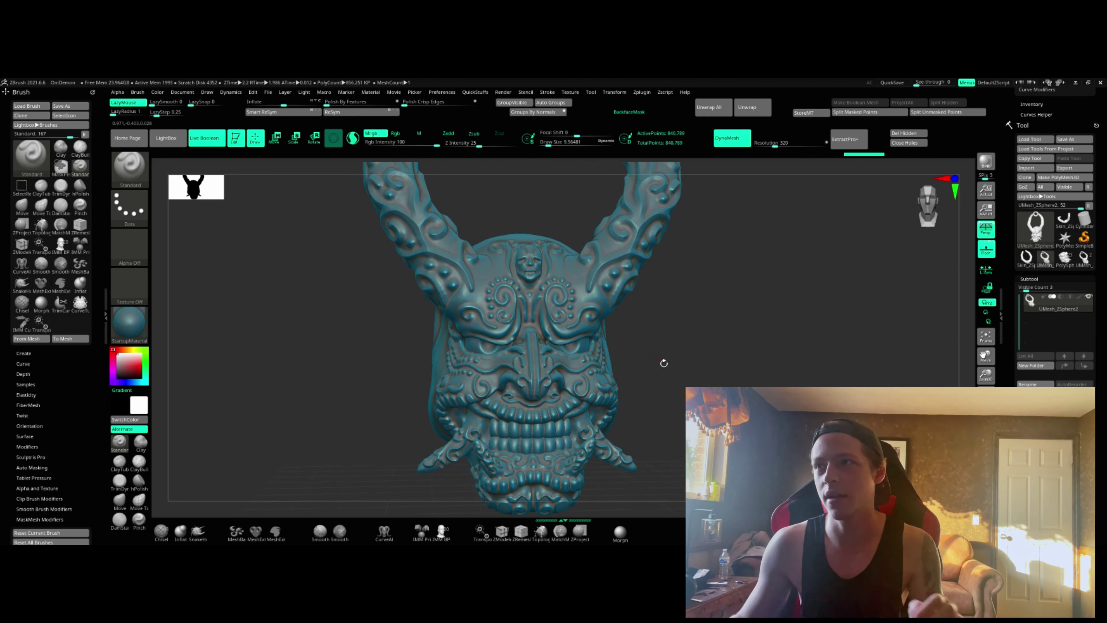
drag(660, 363, 665, 335)
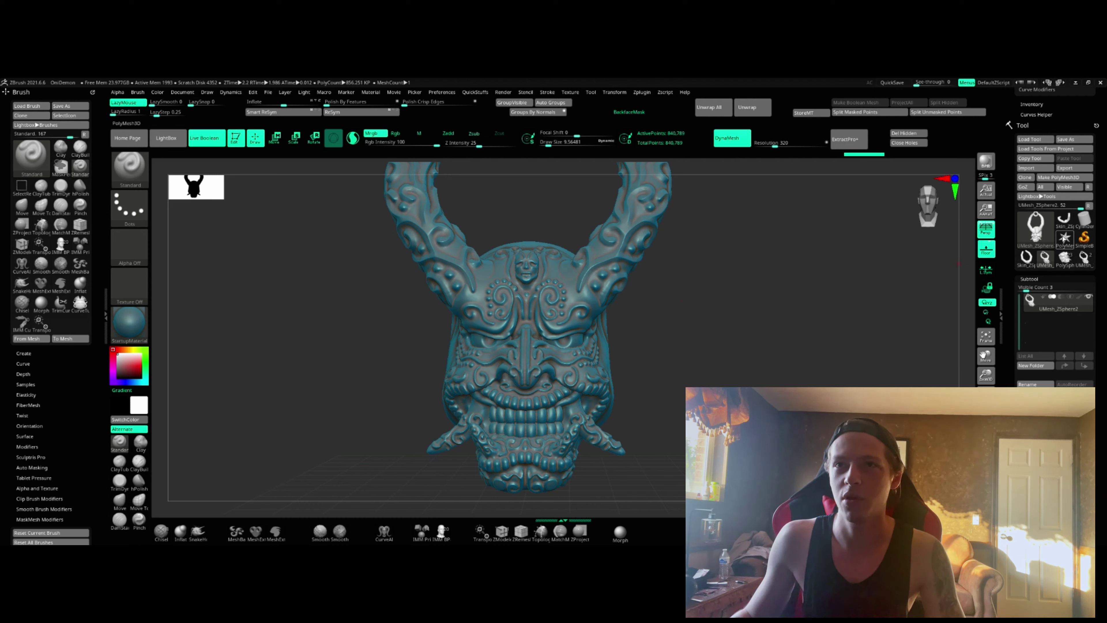
Switch to the PolySphere tool that holds the mask as separate subtools and frame the full model.
click(1065, 258)
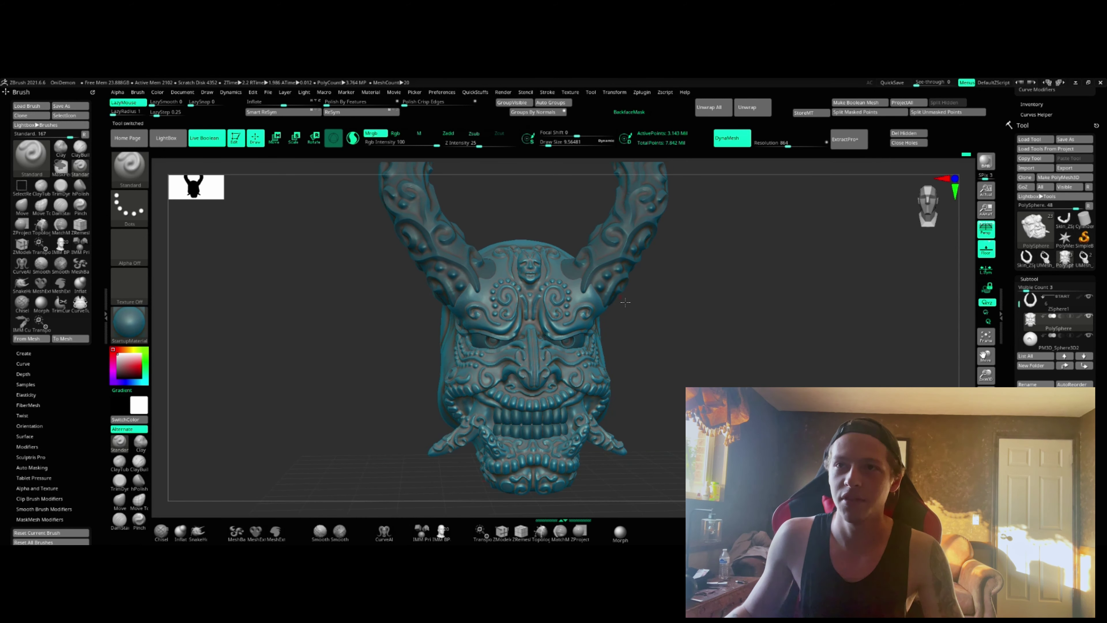
right_drag(737, 320, 571, 335)
alt+right_drag(663, 319, 677, 323)
Select the ring, horns, head and teeth subtools one after another, finishing on the PolySphere head.
alt+click(554, 240)
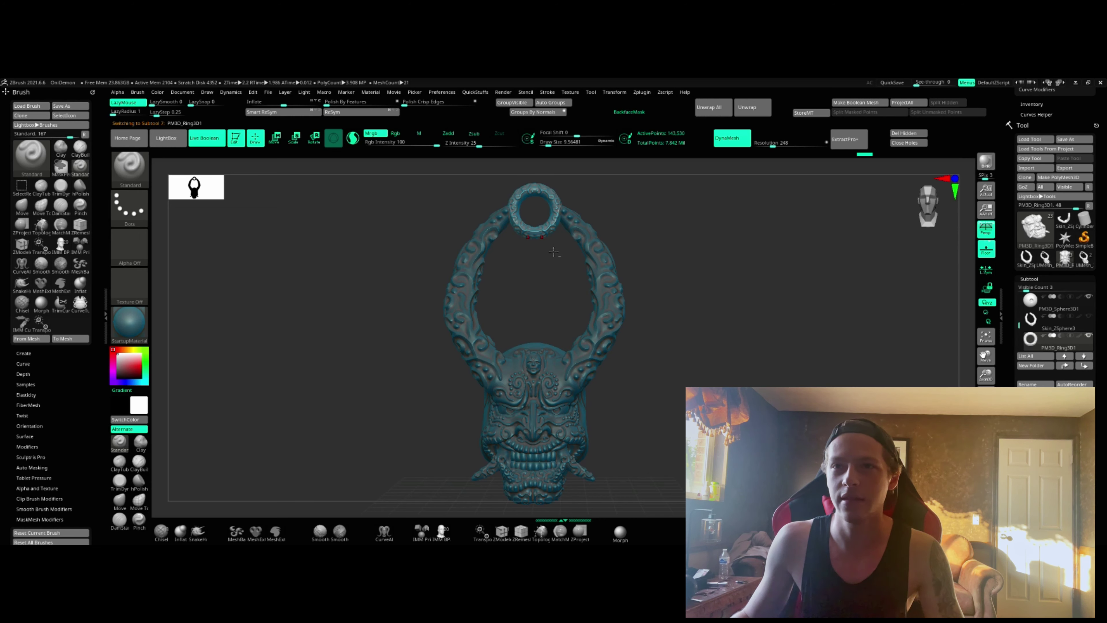
alt+click(601, 244)
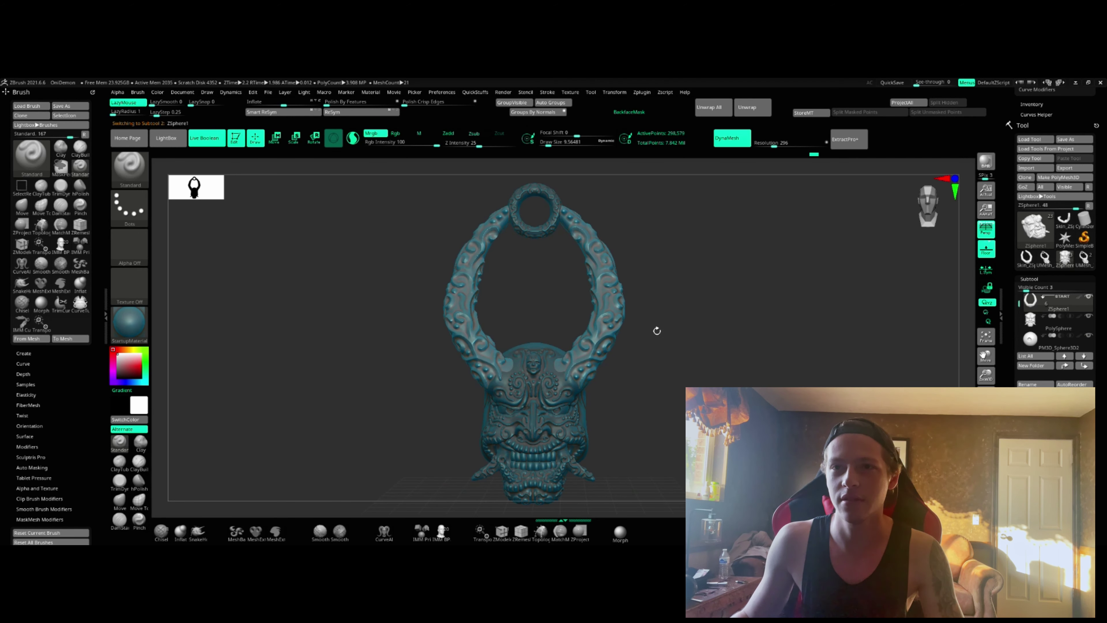
alt+right_drag(642, 357, 646, 338)
alt+click(580, 407)
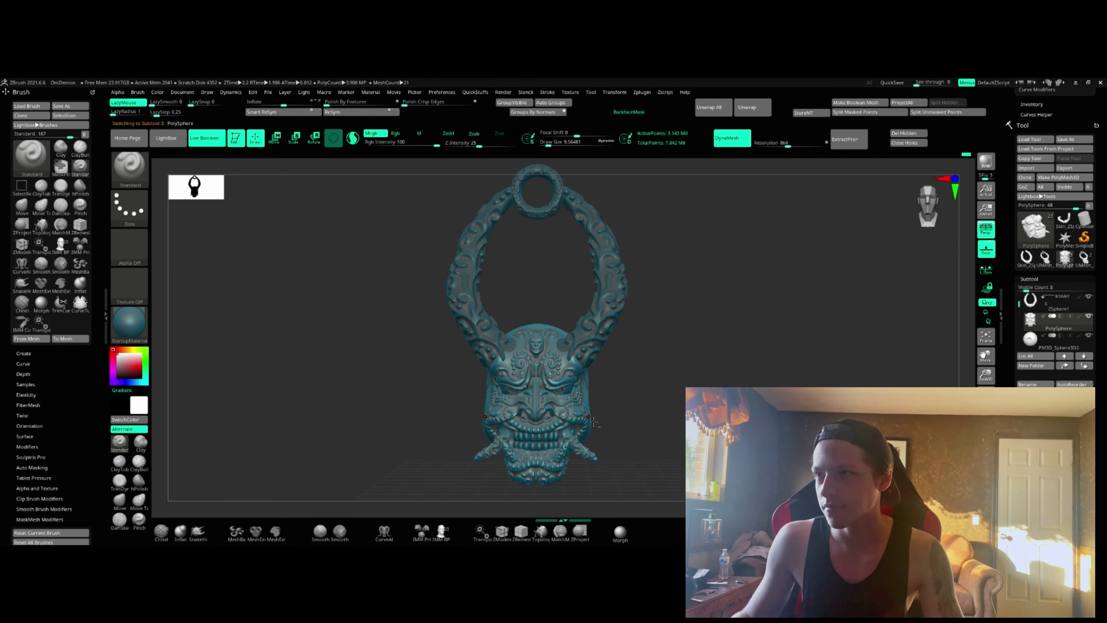
alt+right_drag(595, 414, 594, 357)
alt+click(553, 332)
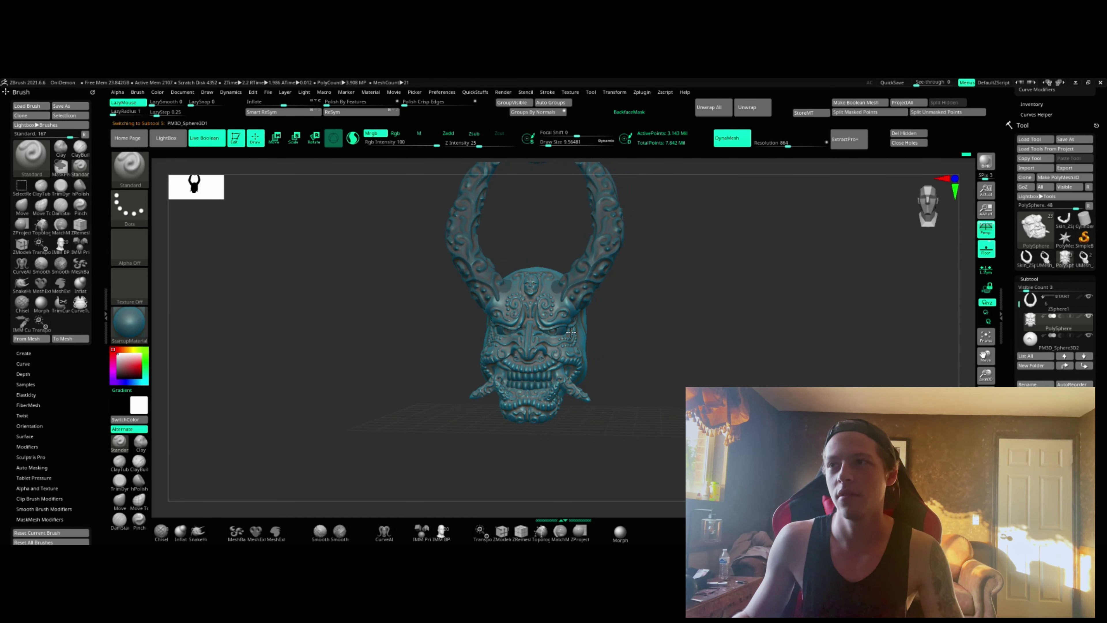
alt+click(536, 386)
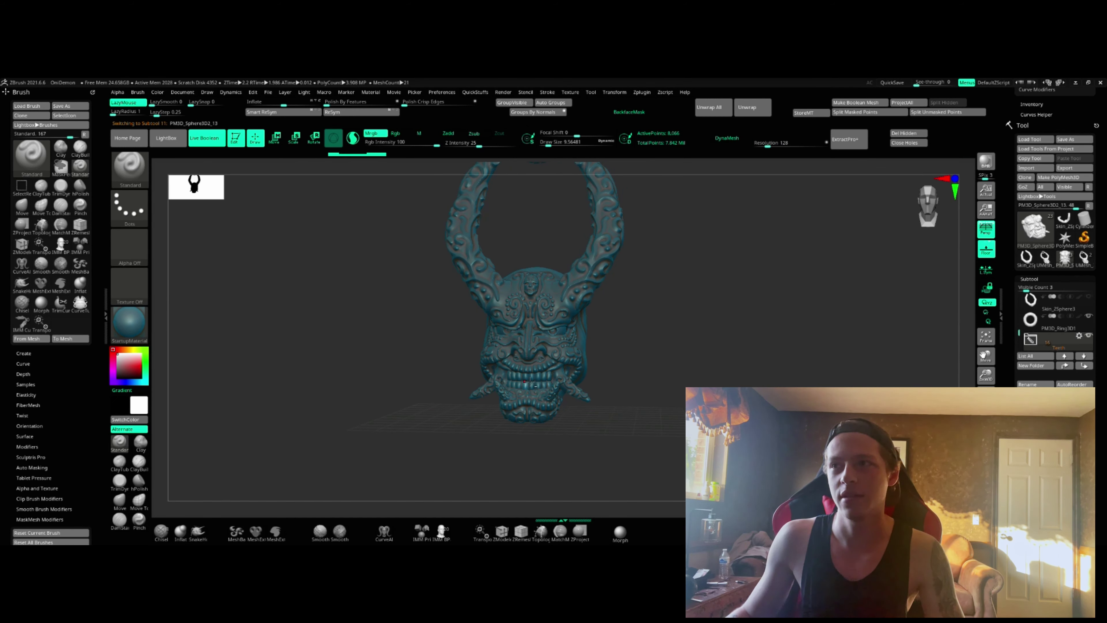
alt+click(540, 378)
ctrl+right_drag(687, 344, 667, 348)
alt+click(581, 347)
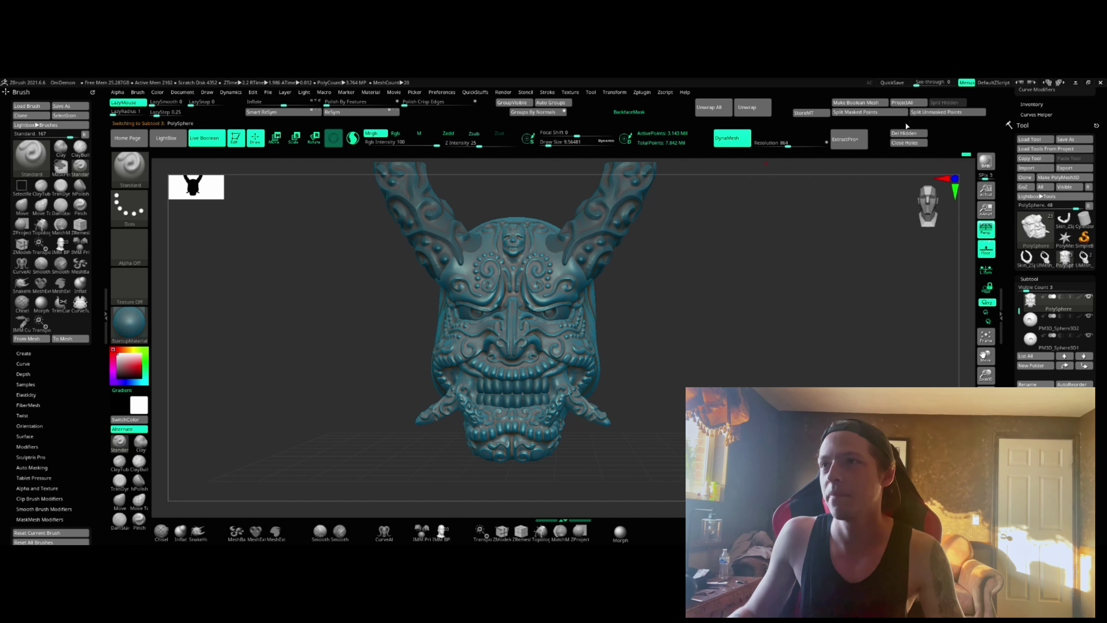
Rewind the PolySphere head's undo history through its earlier sculpting stages to the starting sphere.
click(962, 155)
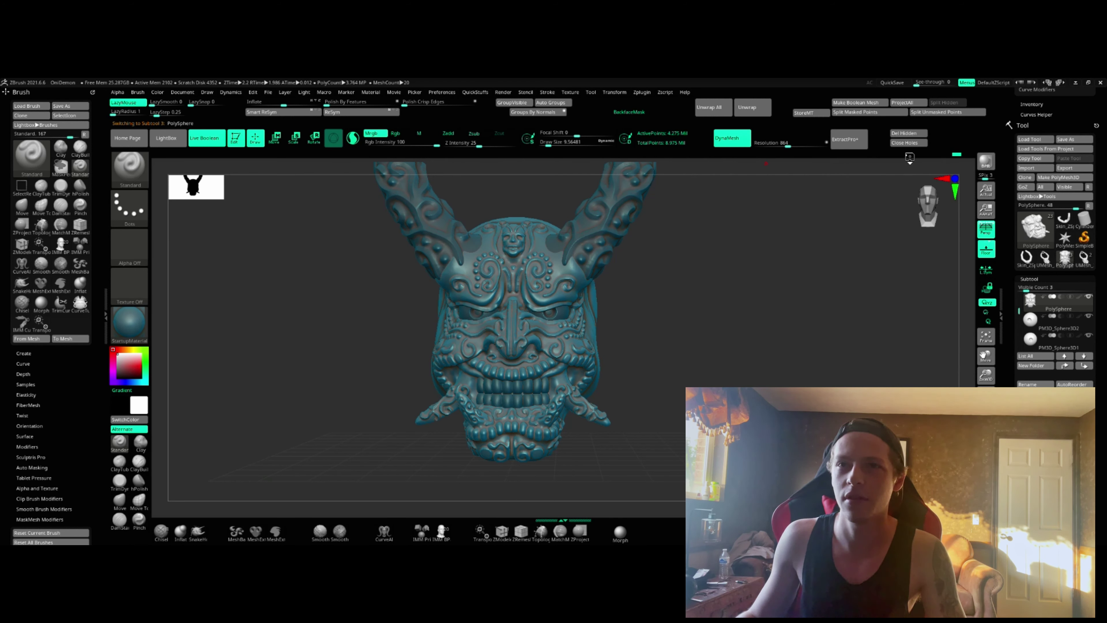
drag(909, 157, 728, 154)
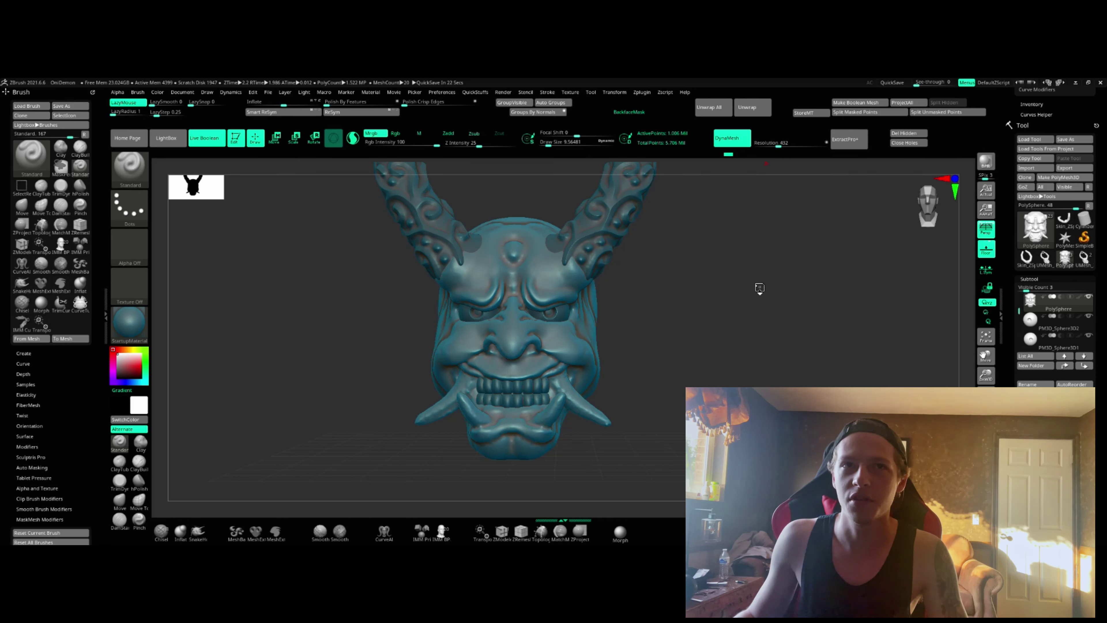
key(ctrl+z)
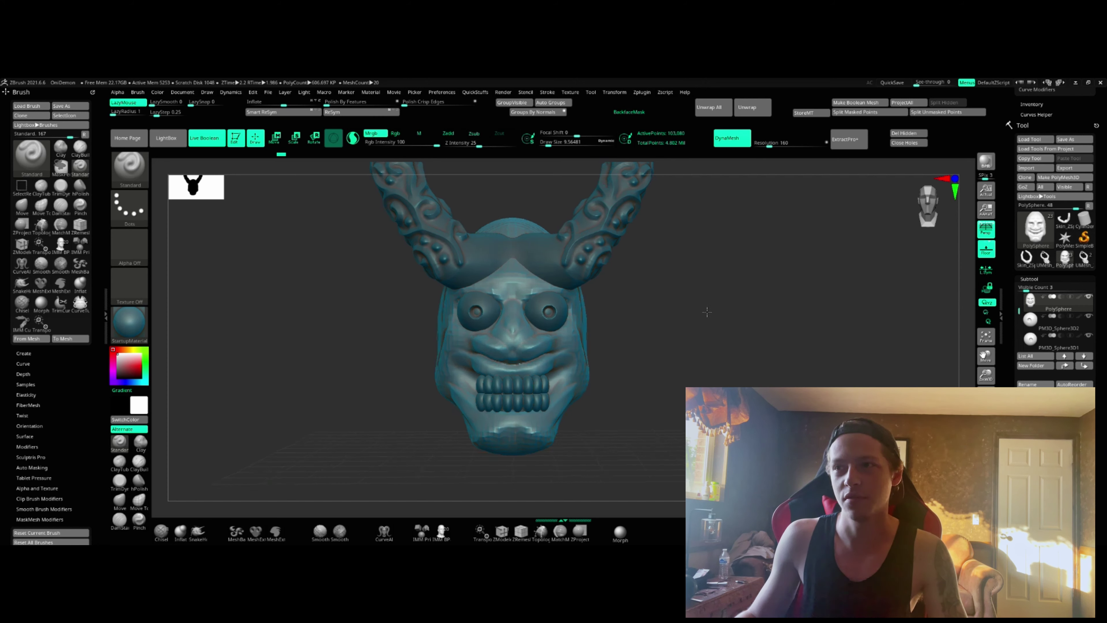
key(ctrl+z)
drag(695, 317, 715, 316)
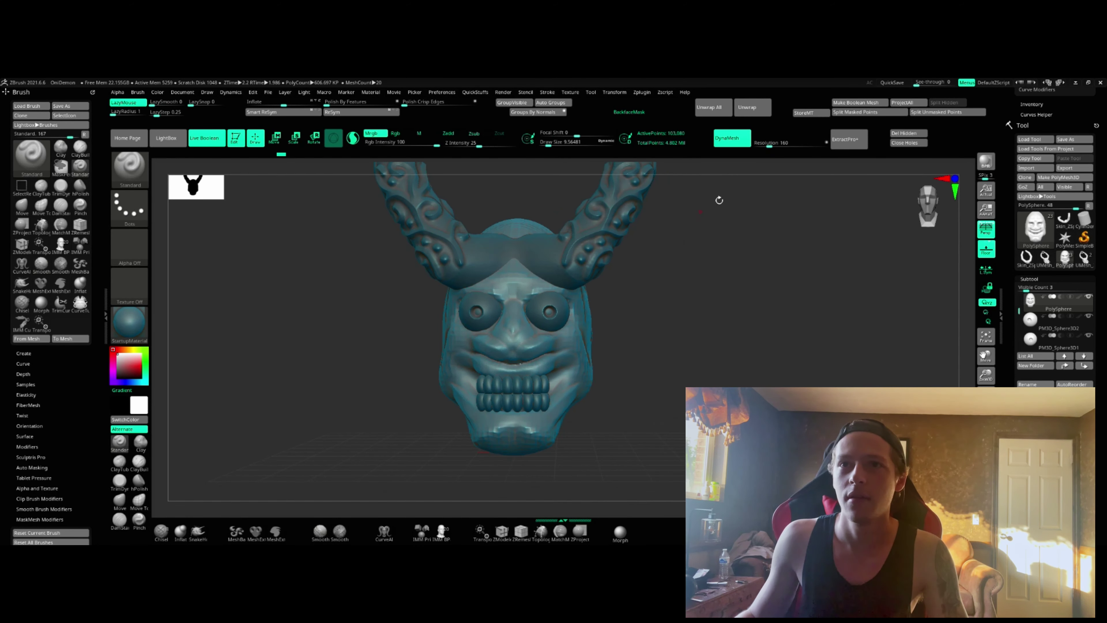
drag(281, 154, 154, 160)
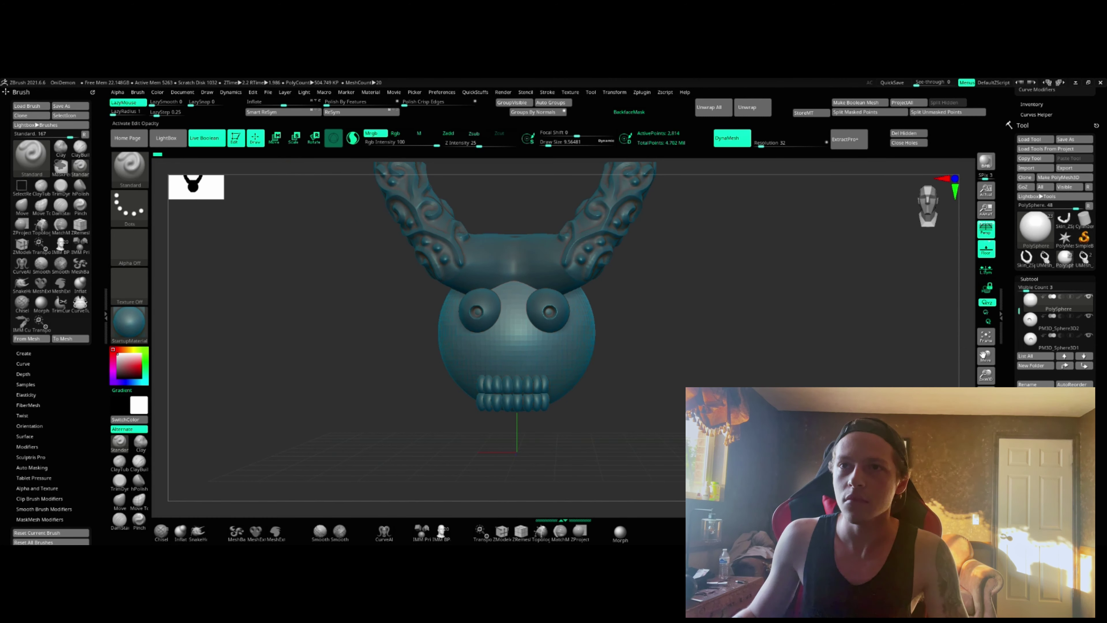
Isolate the PolySphere subtool with Solo mode and view the base sphere from the front.
click(985, 459)
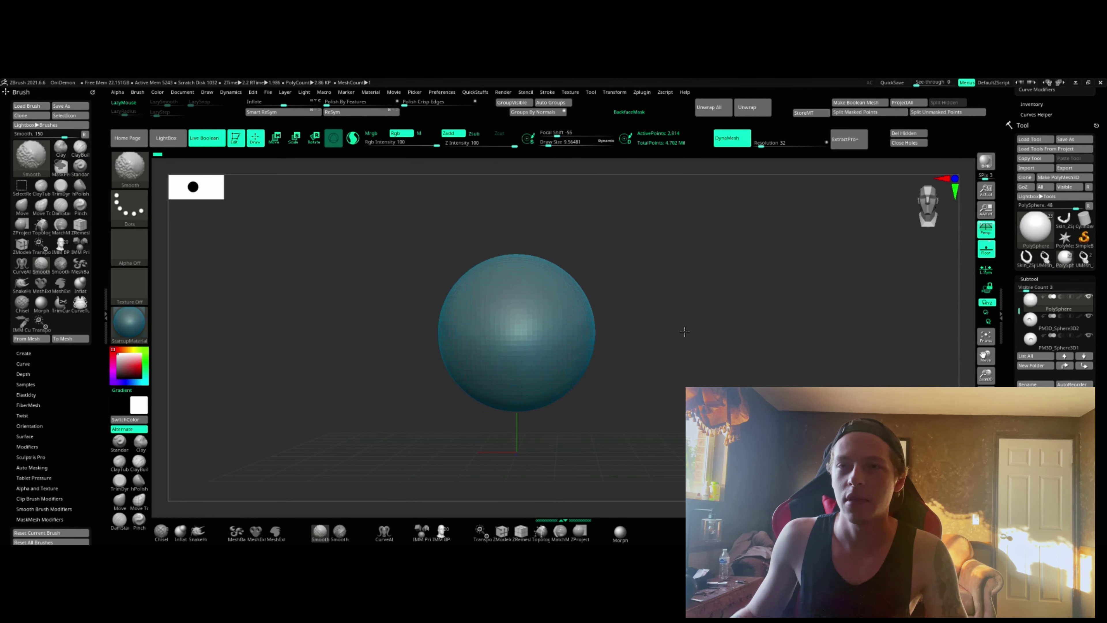
mouse_move(586, 340)
alt+right_down()
mouse_move(592, 327)
mouse_move(654, 326)
mouse_move(609, 296)
alt+right_up()
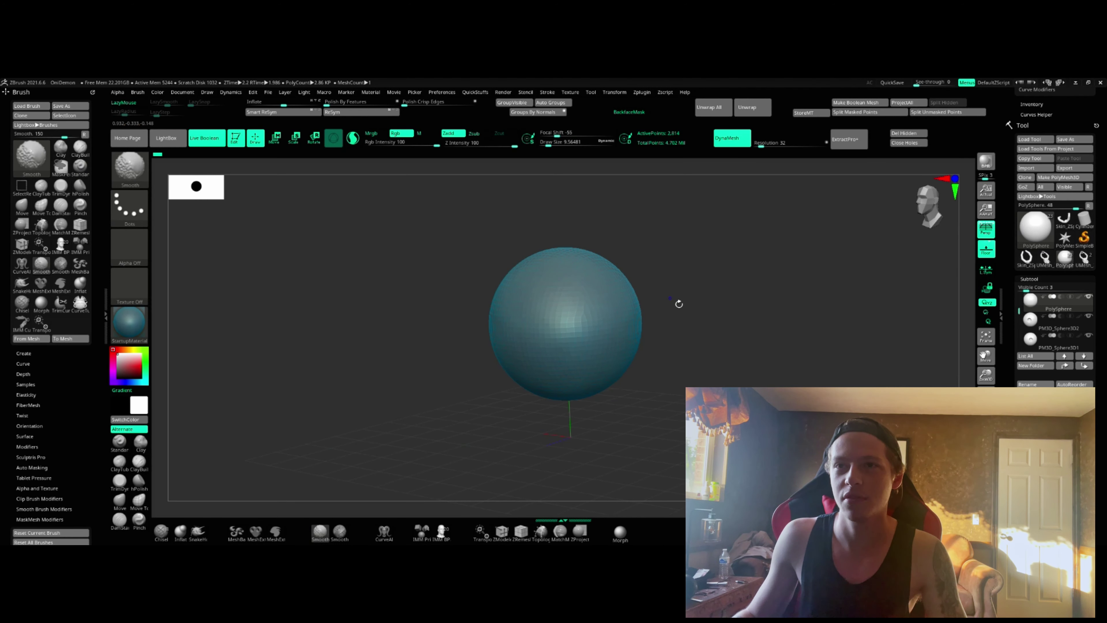
mouse_move(678, 304)
shift+mouse_down()
mouse_move(685, 314)
mouse_move(671, 317)
shift+mouse_up()
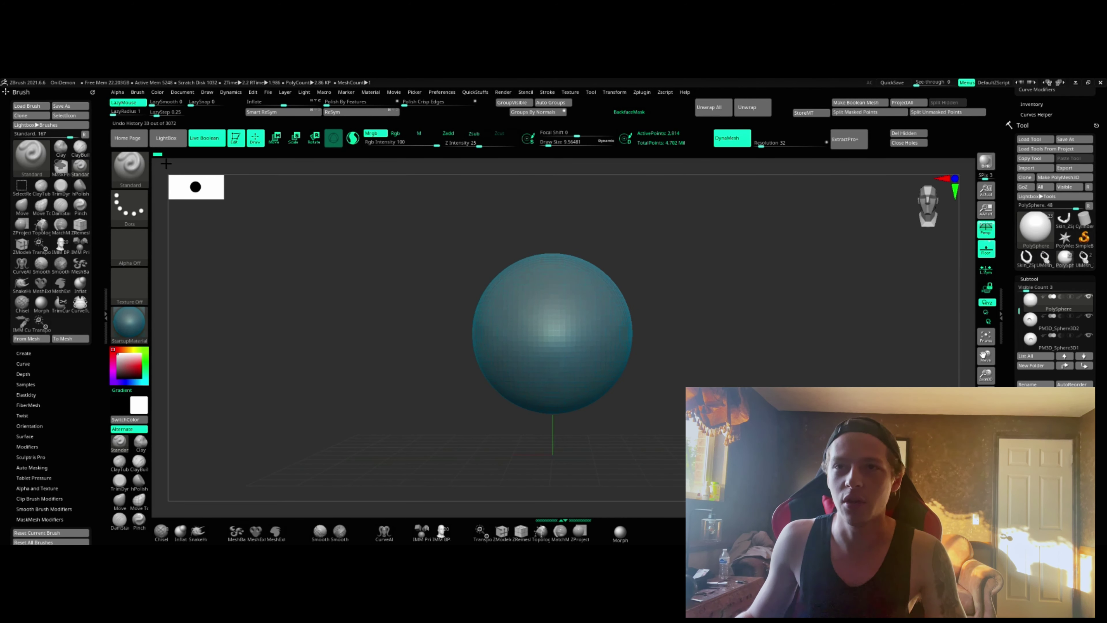
Move the undo history forward to the early smiling face at DynaMesh resolution 88, and return to the starting sphere.
drag(158, 155, 334, 171)
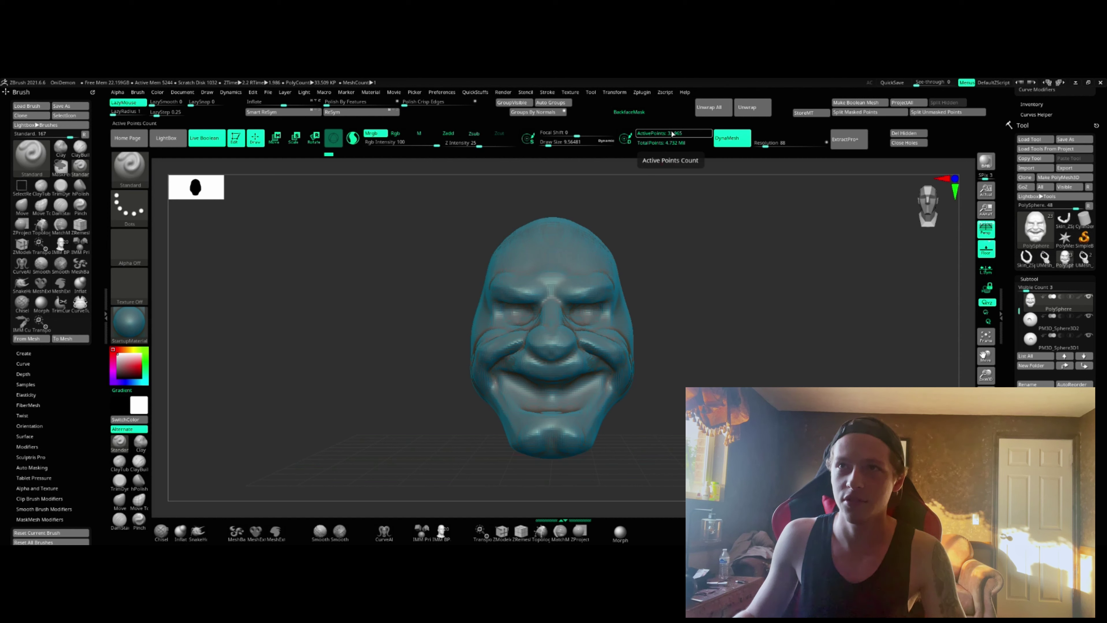
alt+drag(693, 237, 623, 253)
drag(329, 154, 158, 155)
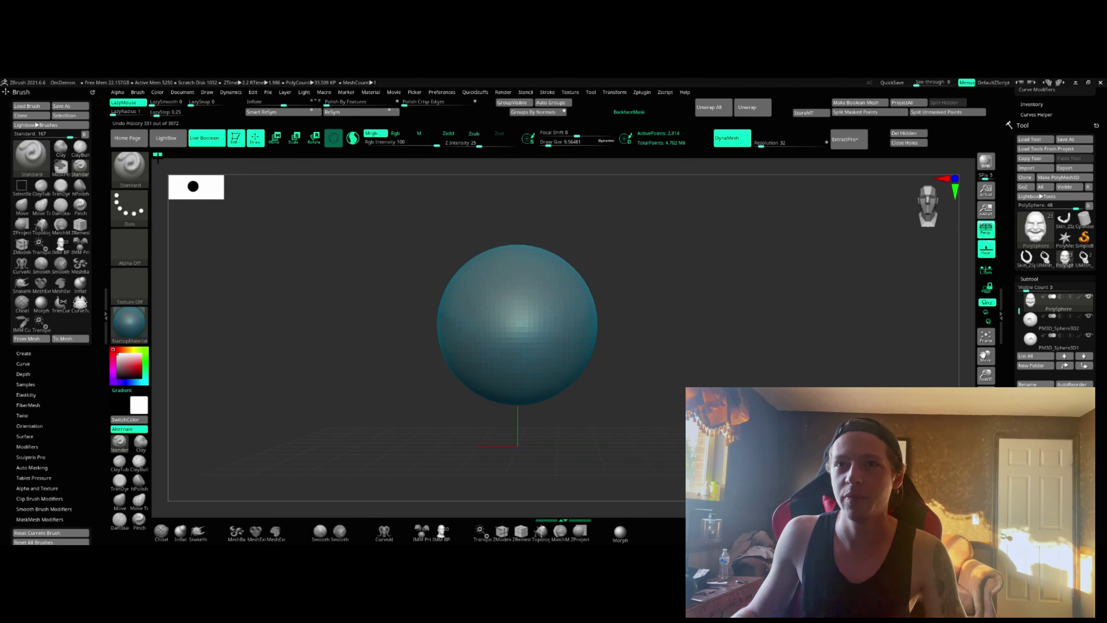
Advance the head's undo history to the stage with heavy brows, a large nose and side tusks at resolution 128.
mouse_move(176, 158)
mouse_down()
mouse_move(499, 155)
mouse_move(464, 155)
mouse_up()
key(ctrl+z)
key(ctrl+shift+z)
key(ctrl+shift+z)
key(ctrl+shift+z)
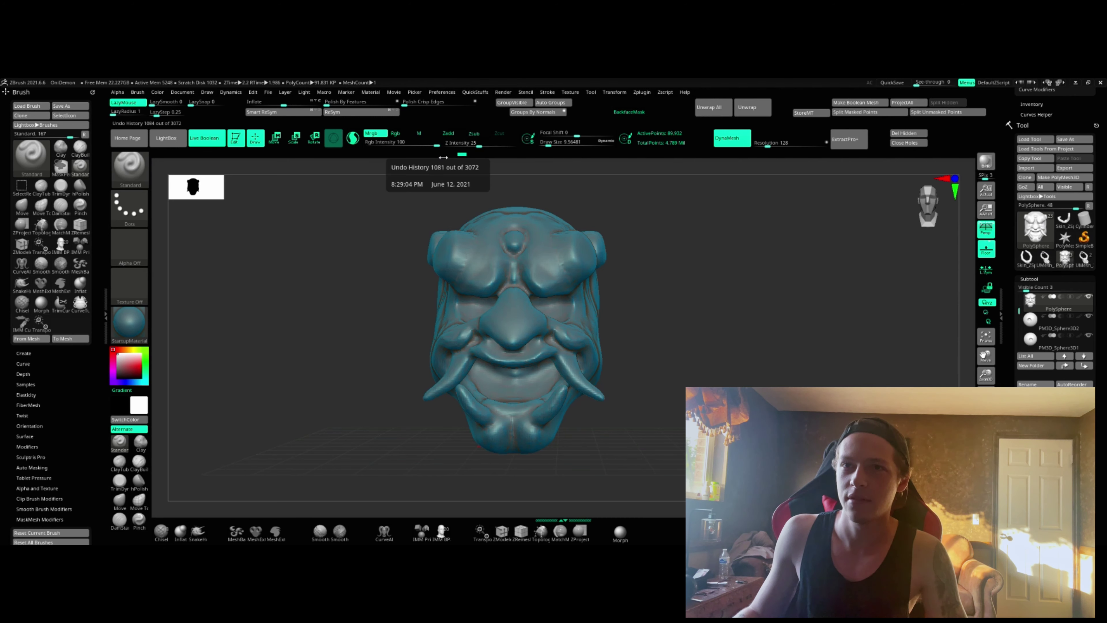
click(469, 155)
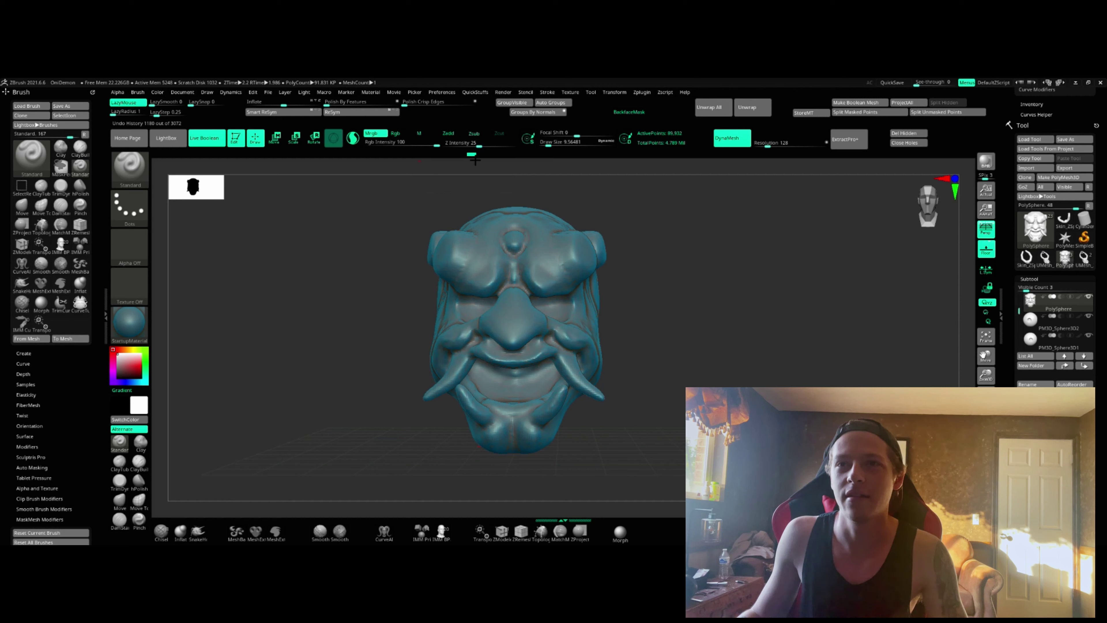
key(ctrl+shift+z)
key(ctrl+shift+z)
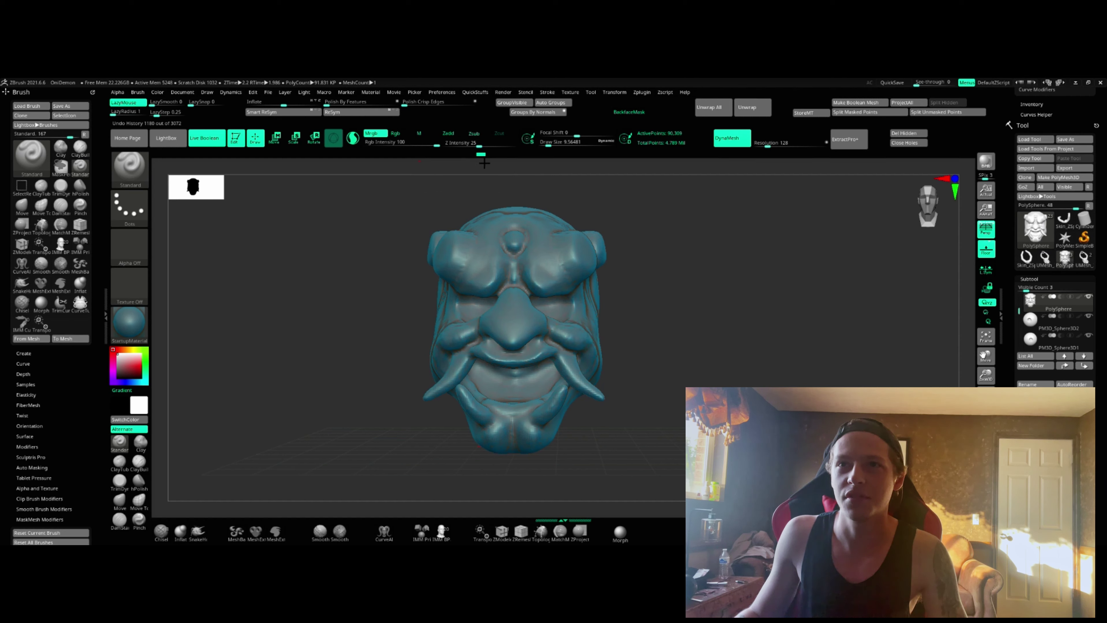
Rewind the head's undo history to the resolution 88 face, and advance it through the resolution 512 stage to the ornamented head at 864.
mouse_move(484, 163)
mouse_down()
mouse_move(389, 160)
mouse_move(408, 160)
mouse_up()
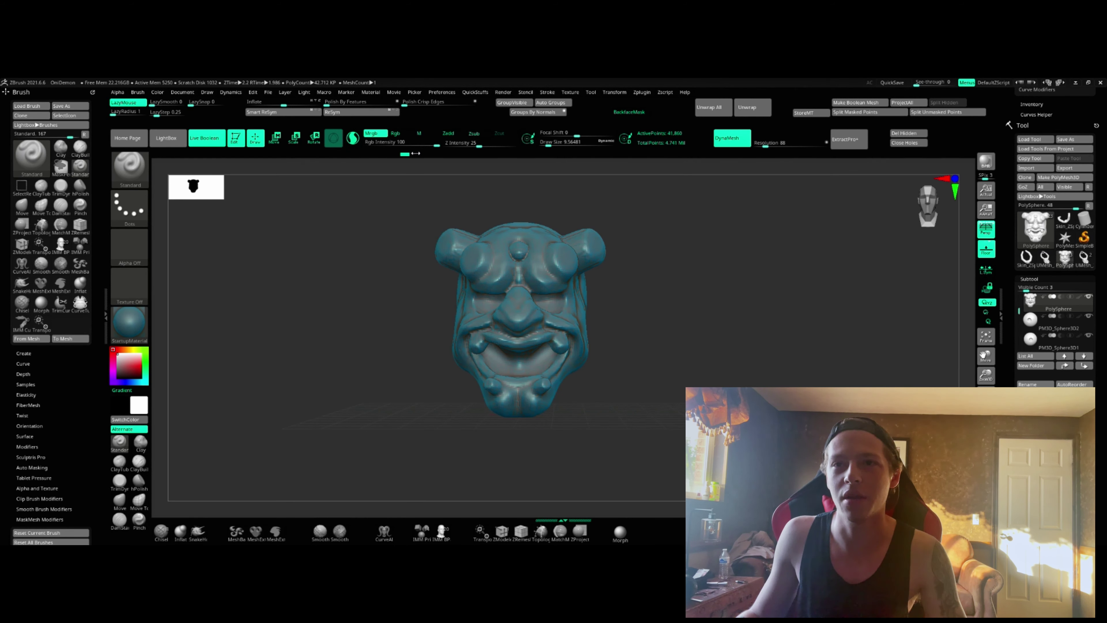
mouse_move(412, 153)
drag(411, 160, 508, 174)
mouse_move(623, 249)
mouse_down()
mouse_move(552, 252)
mouse_move(645, 271)
mouse_up()
mouse_move(500, 155)
mouse_down()
mouse_move(466, 162)
mouse_move(807, 169)
mouse_up()
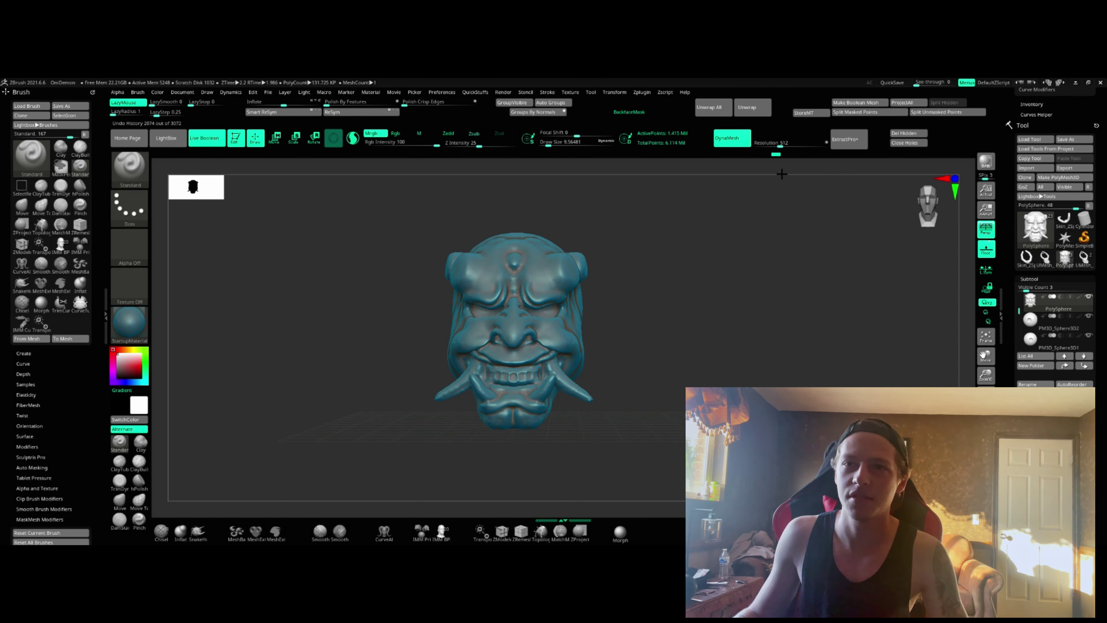
drag(781, 175, 804, 154)
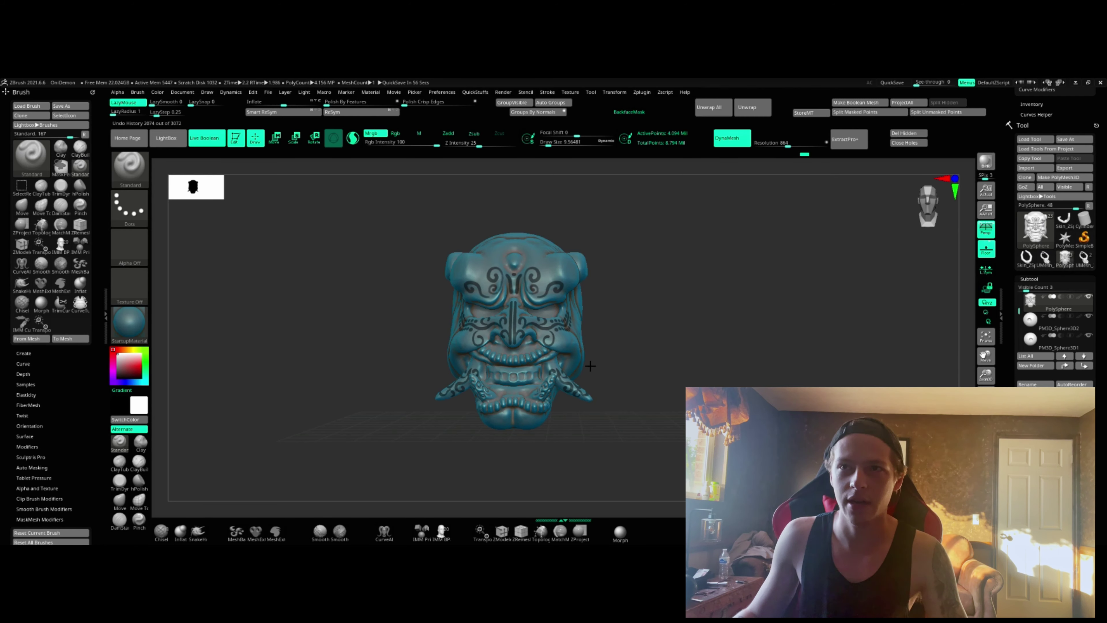
Step the undo history back to the masked nose and cheek swirls and examine them in a close front view.
key(ctrl+z)
key(ctrl+z)
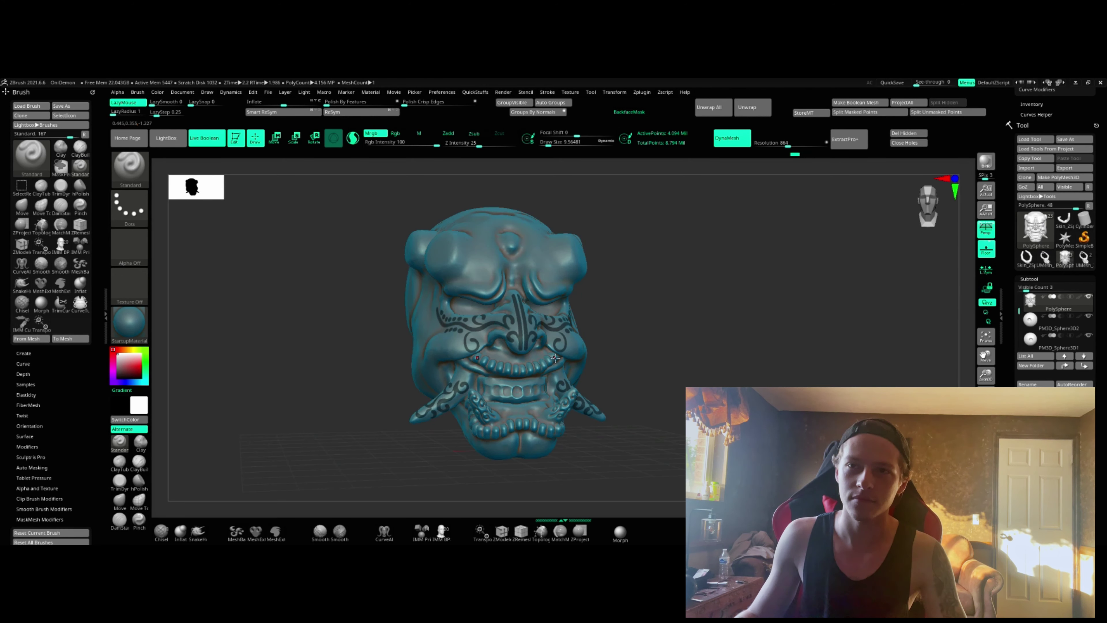
right_drag(562, 333, 488, 308)
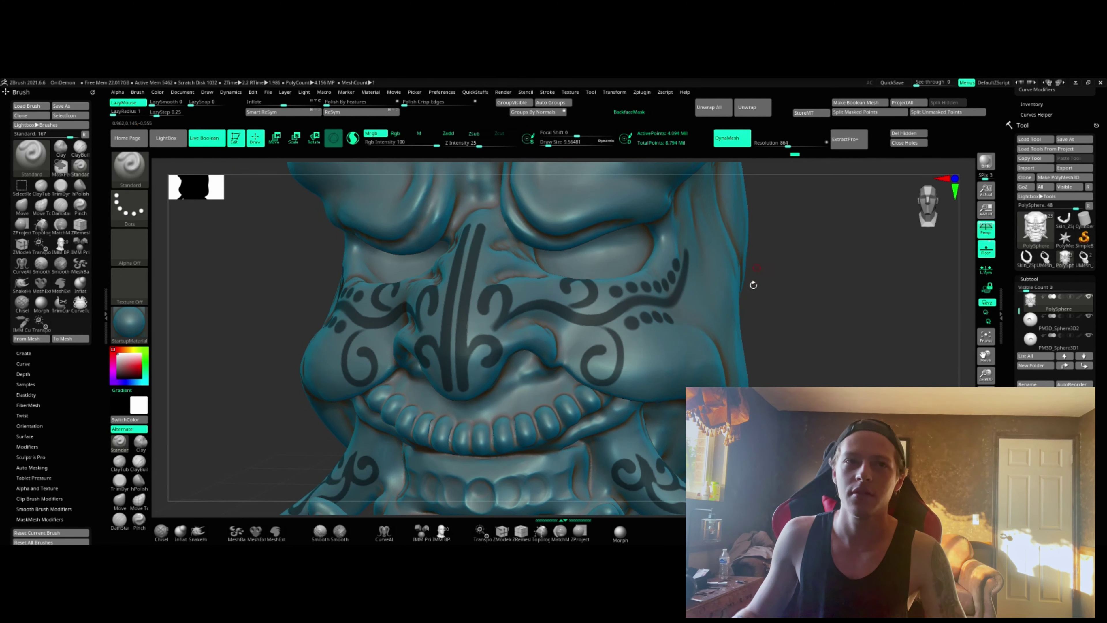
right_drag(557, 310, 693, 308)
mouse_move(519, 422)
alt+right_down()
mouse_move(562, 362)
mouse_move(555, 318)
mouse_move(542, 330)
mouse_move(467, 299)
alt+right_up()
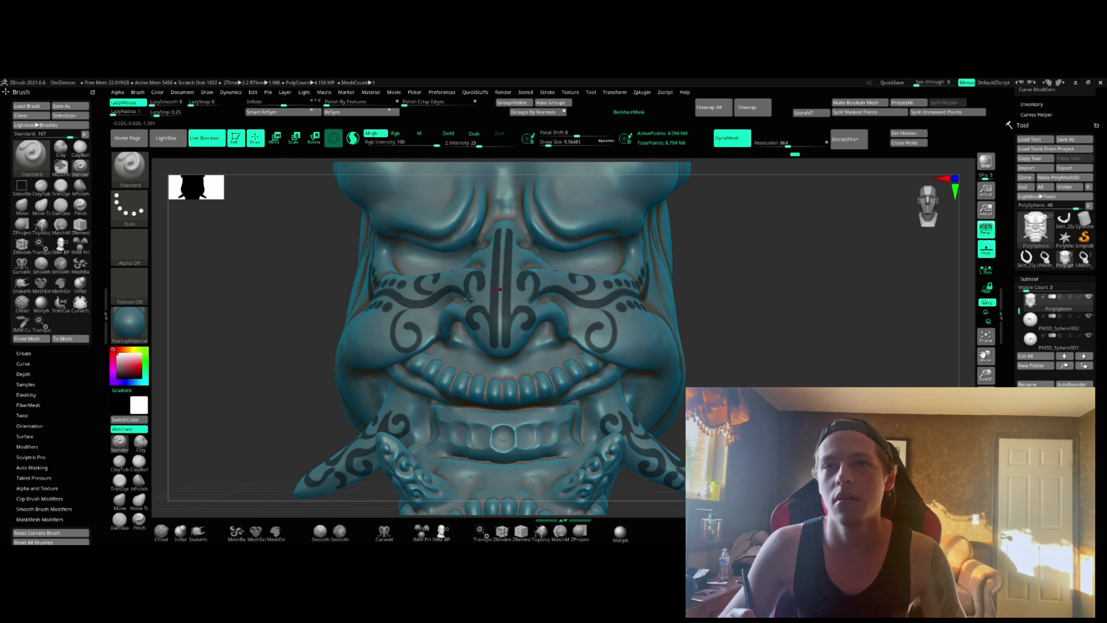
Try the Clay brush at draw size about 71 on the masked nose and cheek area, declining removal of undo history entries.
click(140, 441)
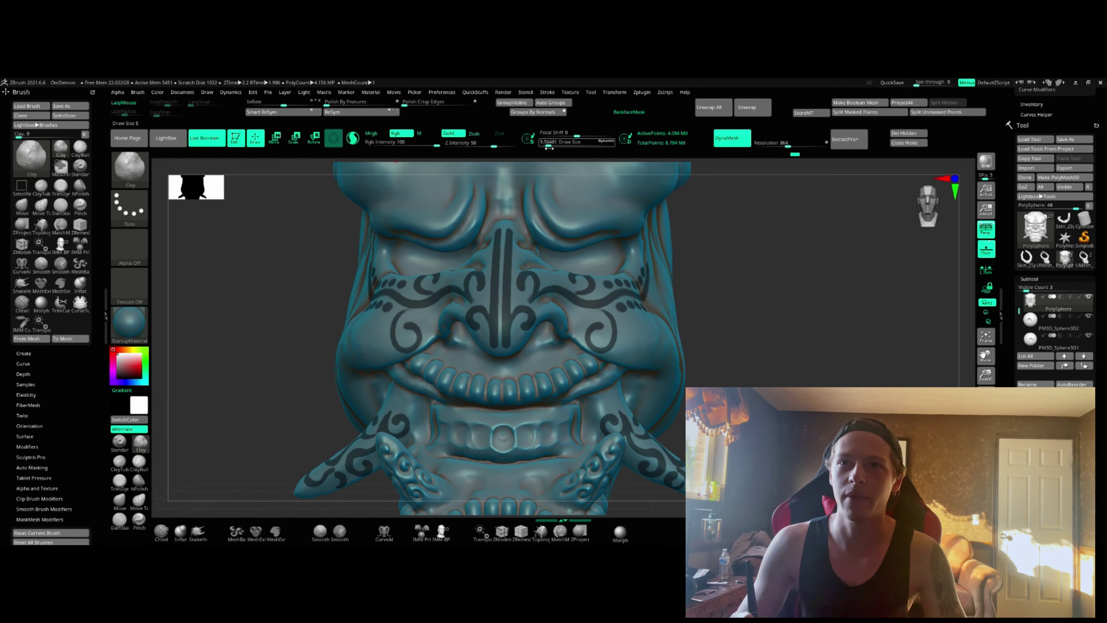
drag(550, 143, 560, 142)
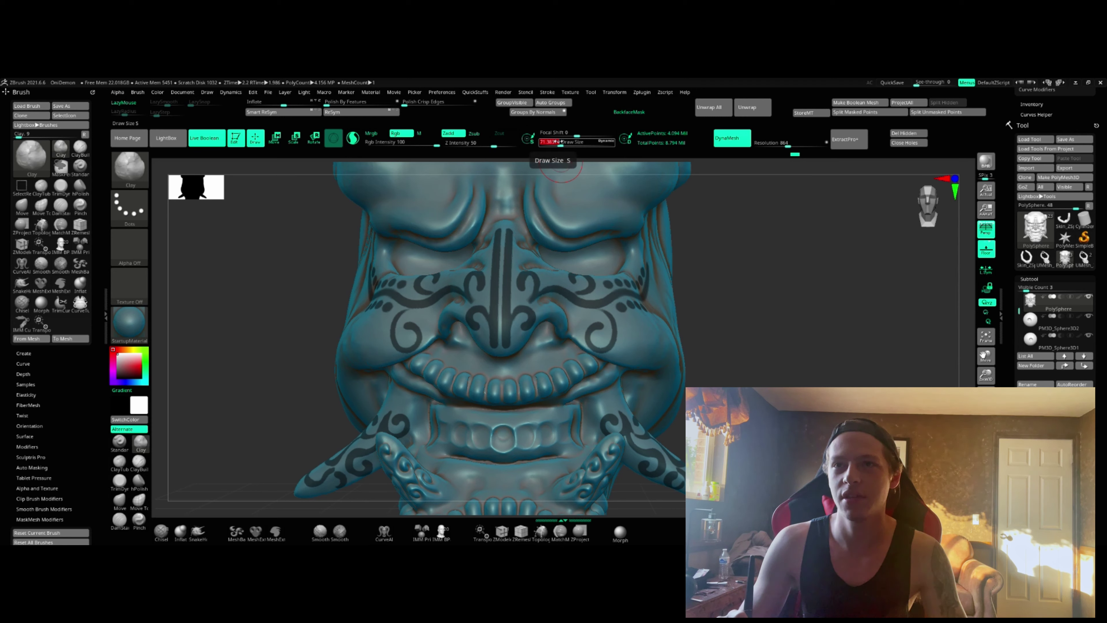
mouse_move(528, 251)
mouse_down()
mouse_move(521, 333)
mouse_move(541, 294)
mouse_move(565, 301)
mouse_move(567, 286)
mouse_move(591, 312)
mouse_move(627, 292)
mouse_move(610, 344)
mouse_move(591, 325)
mouse_up()
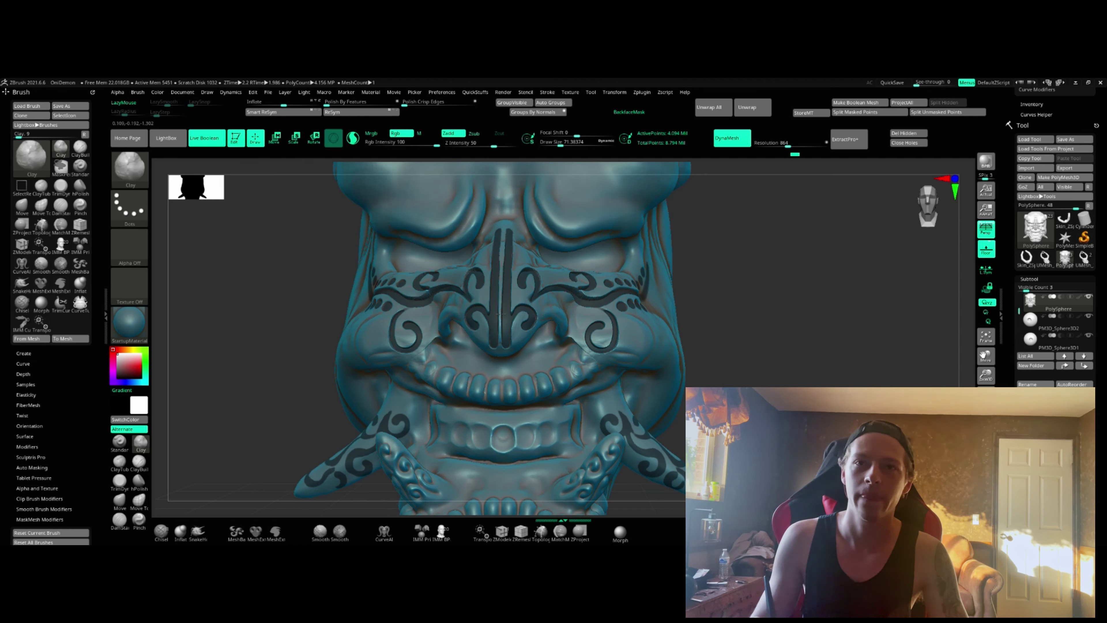
drag(552, 322, 591, 296)
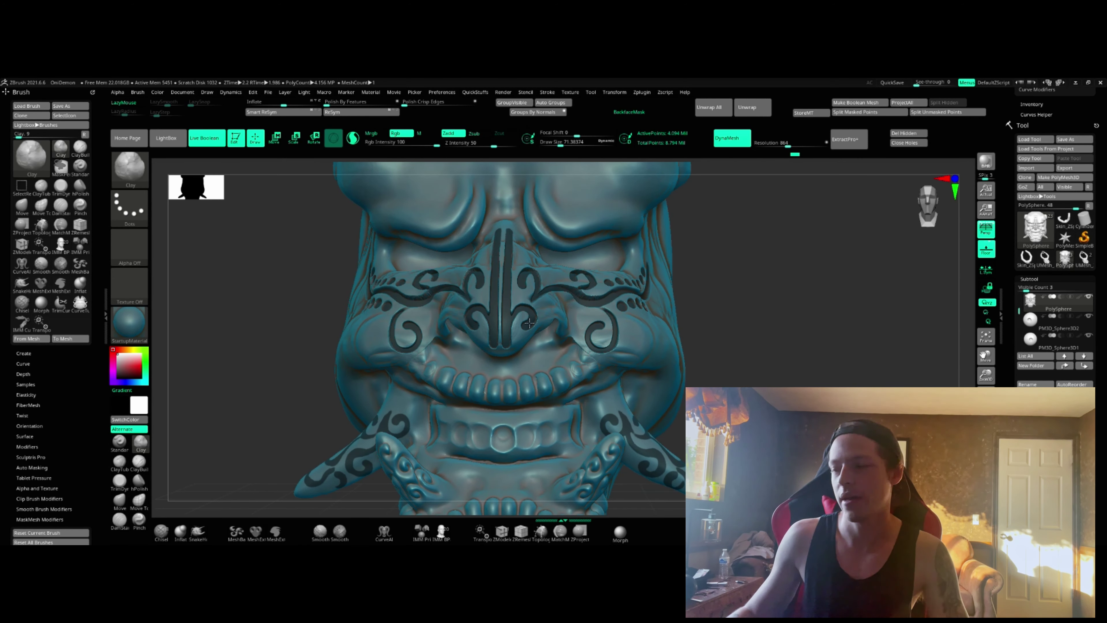
drag(498, 266, 529, 251)
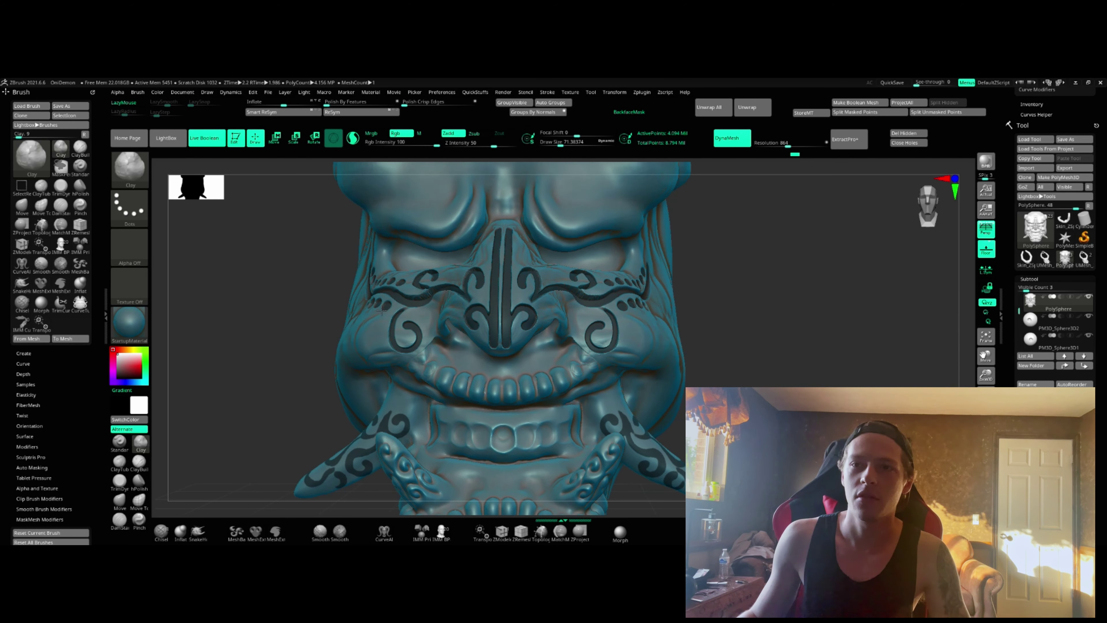
click(398, 326)
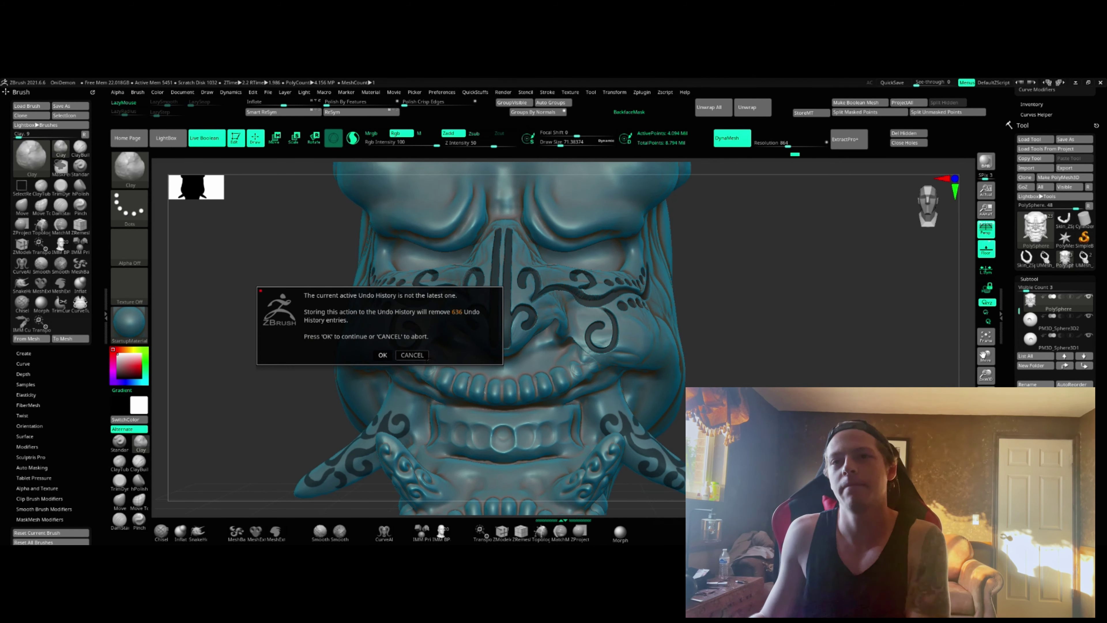
click(426, 358)
Show the whole head and advance its undo history through the masked brow and forehead swirls to the carved ornament stage.
mouse_move(692, 316)
mouse_down()
mouse_move(687, 296)
mouse_move(689, 309)
mouse_up()
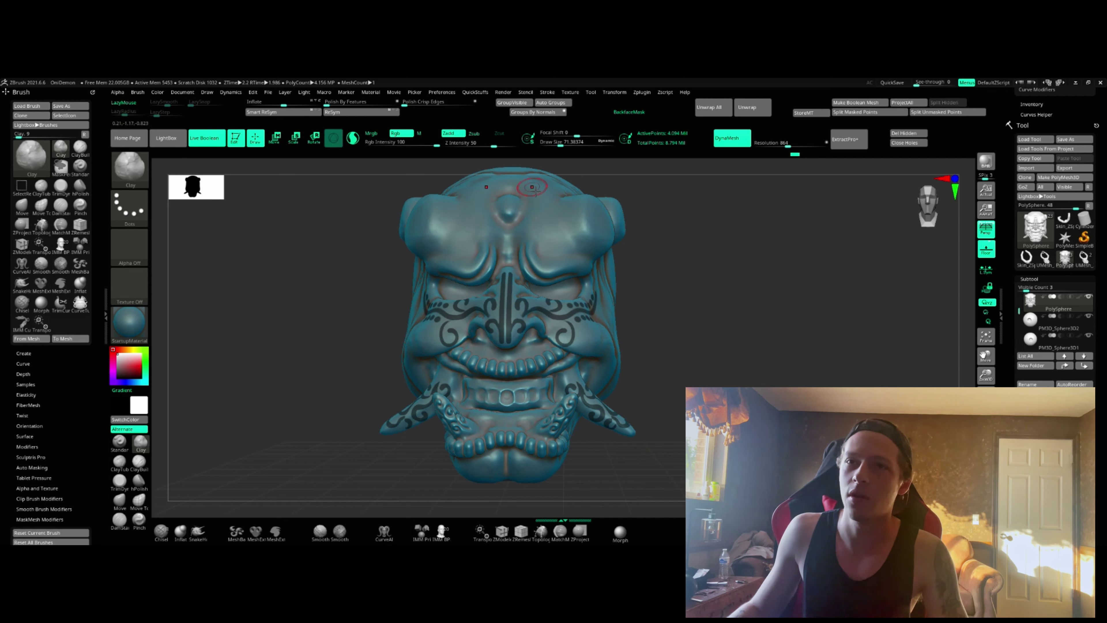
mouse_move(802, 161)
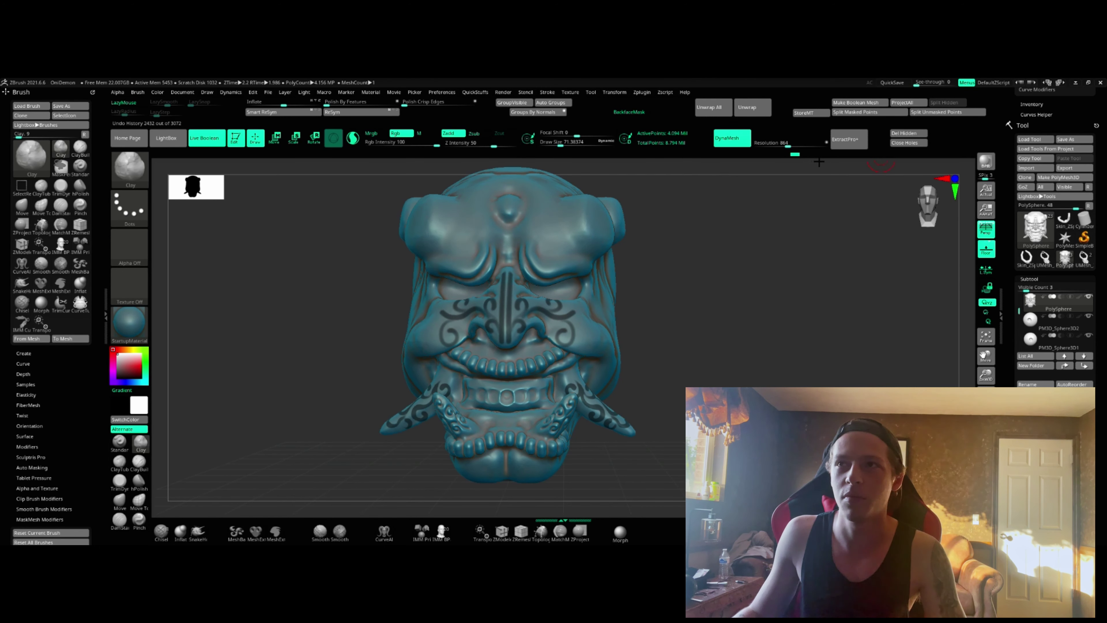
drag(827, 162, 830, 162)
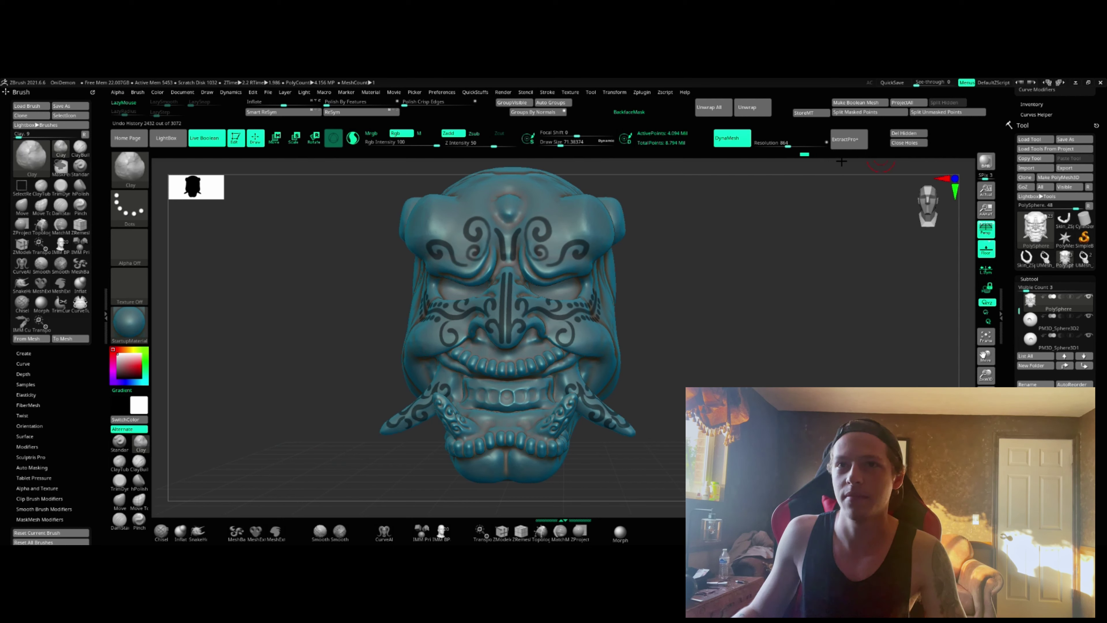
drag(841, 161, 842, 161)
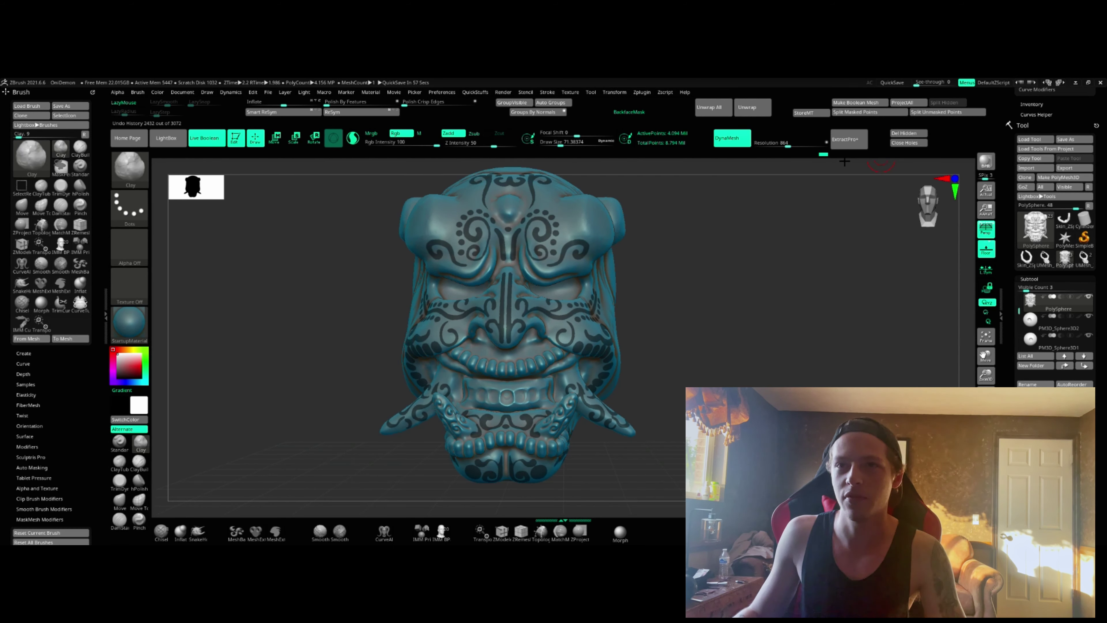
drag(829, 158, 840, 160)
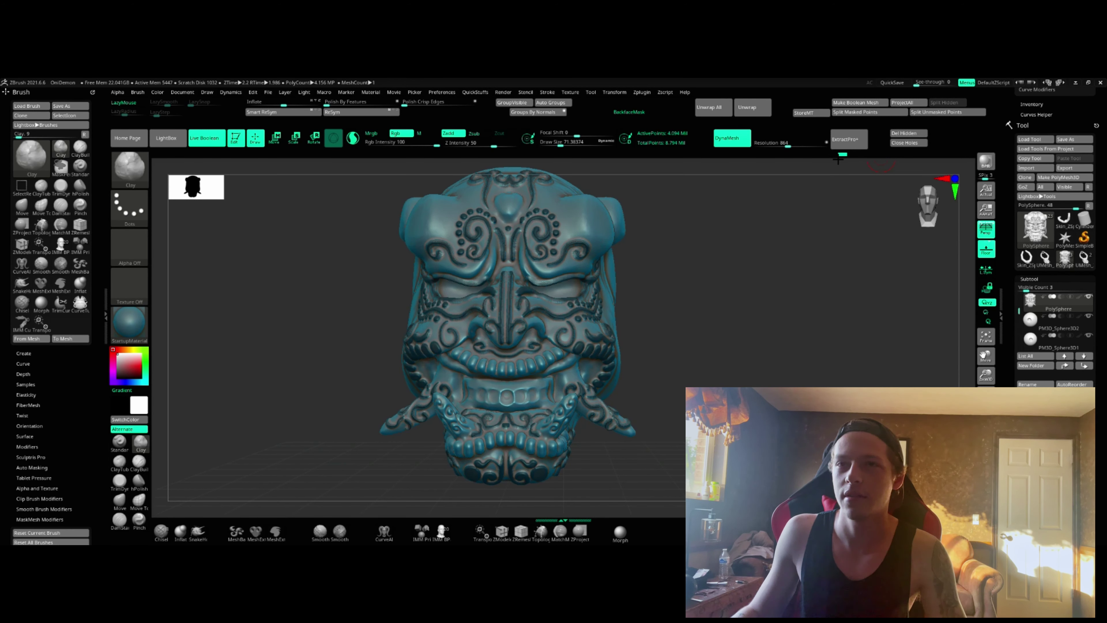
Step the undo history back past the inverted-mask raised ornament to the fully masked swirl pattern.
click(833, 159)
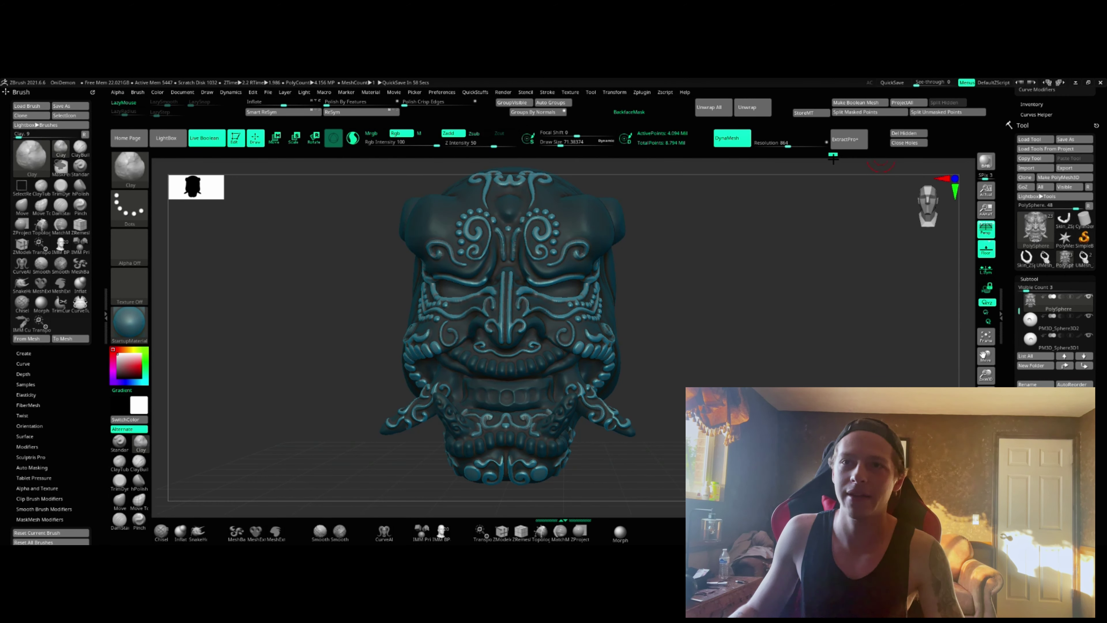
click(824, 157)
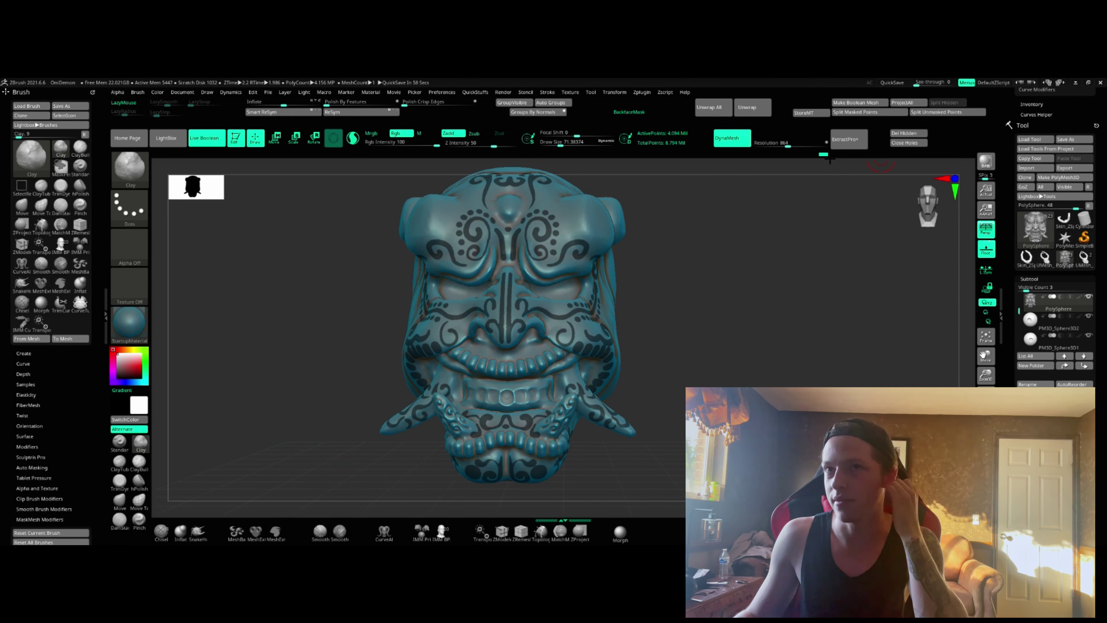
drag(831, 160, 566, 312)
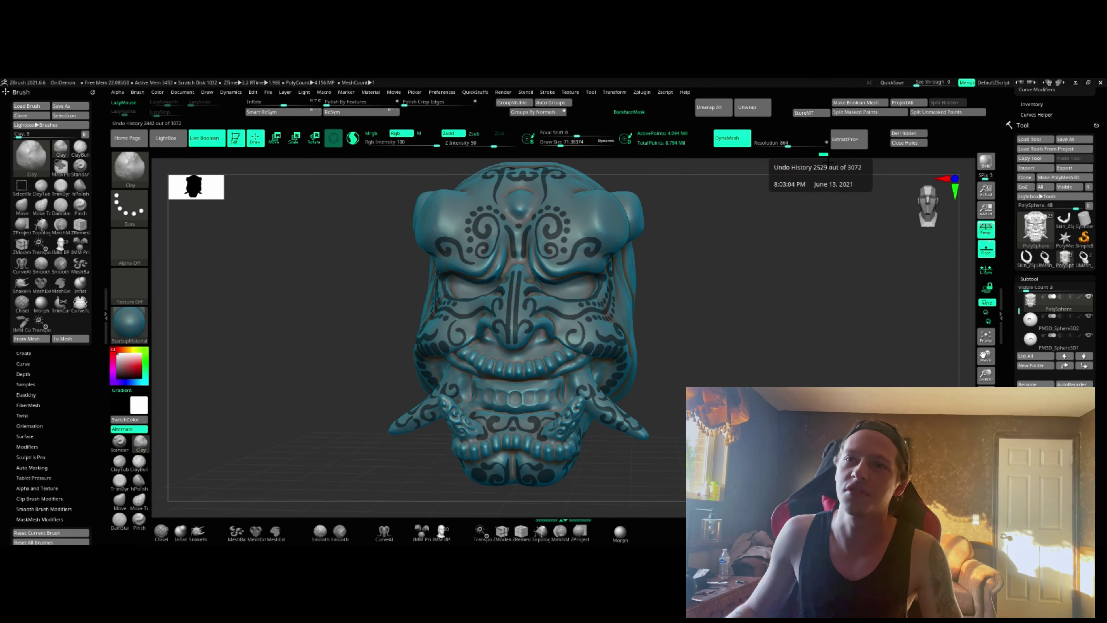
Compare the masked swirl pattern with the raised, inverted-mask ornament by stepping the undo history forward and back.
key(ctrl+shift+z)
key(ctrl+shift+z)
key(ctrl+shift+z)
key(ctrl+shift+z)
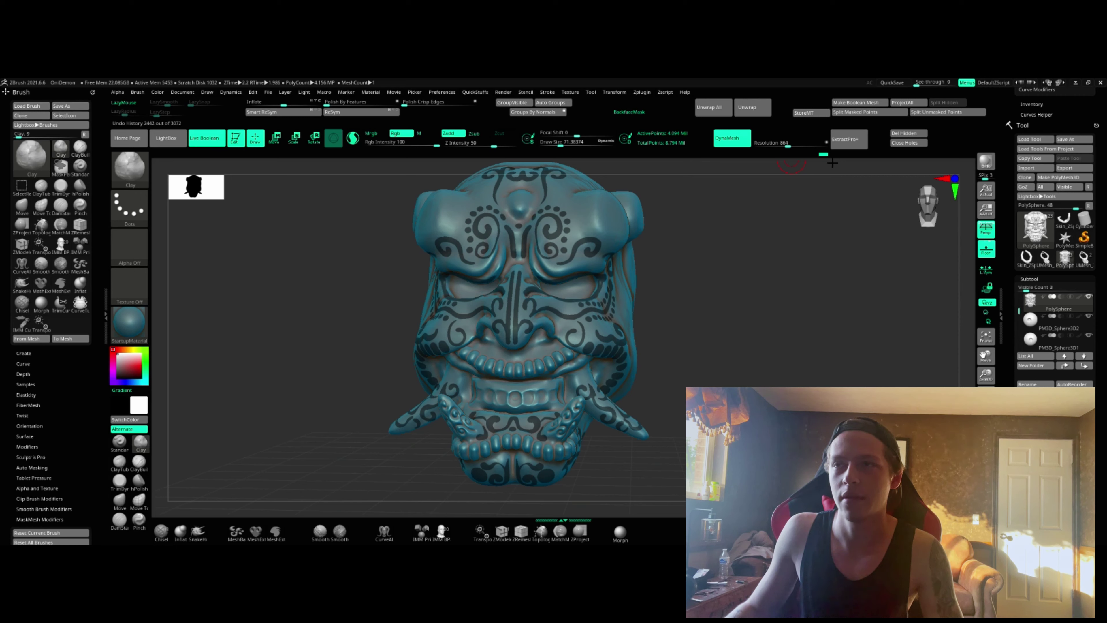
key(ctrl+z)
key(ctrl+z)
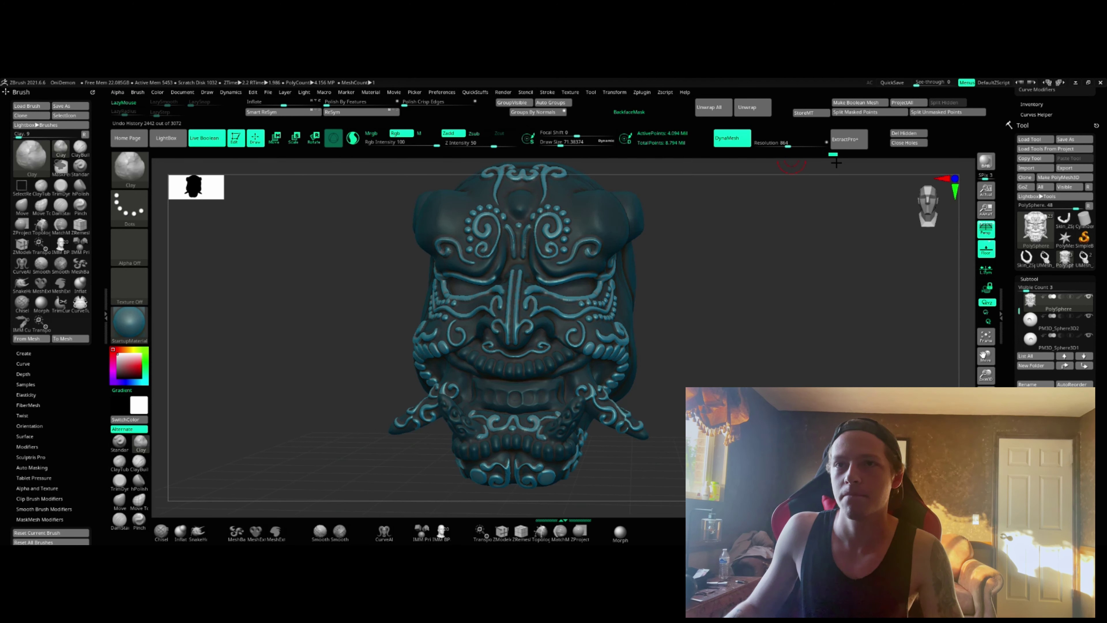
key(ctrl+z)
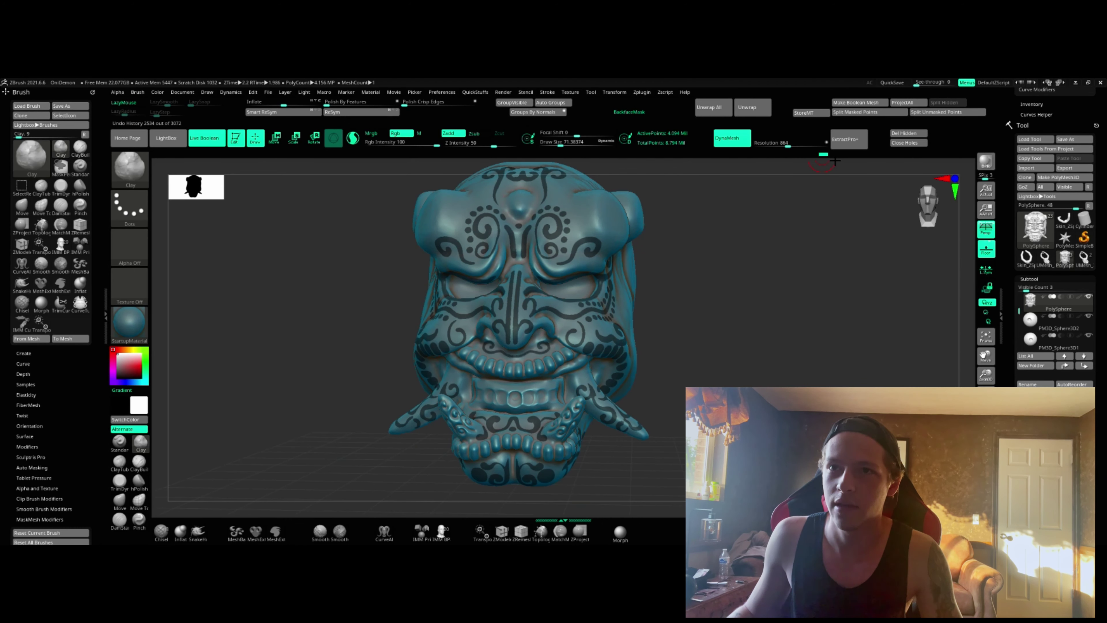
Repeat the forward-and-back history comparison of the raised ornament, ending on the masked swirl pattern.
click(834, 159)
drag(835, 161, 824, 159)
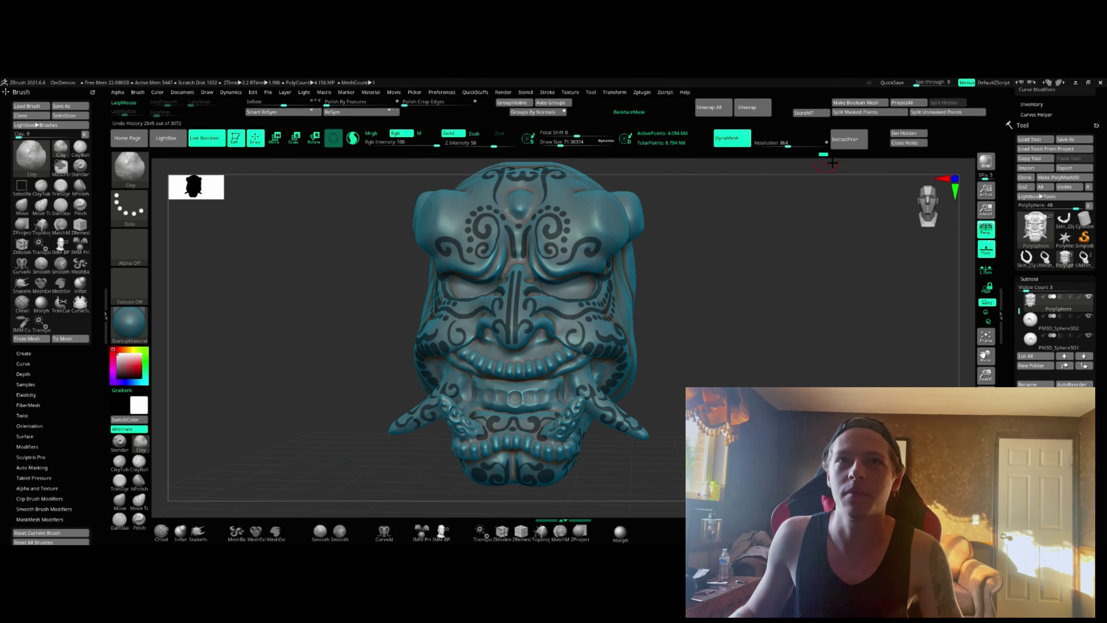
key(ctrl+shift+z)
key(ctrl+shift+z)
key(ctrl+shift+z)
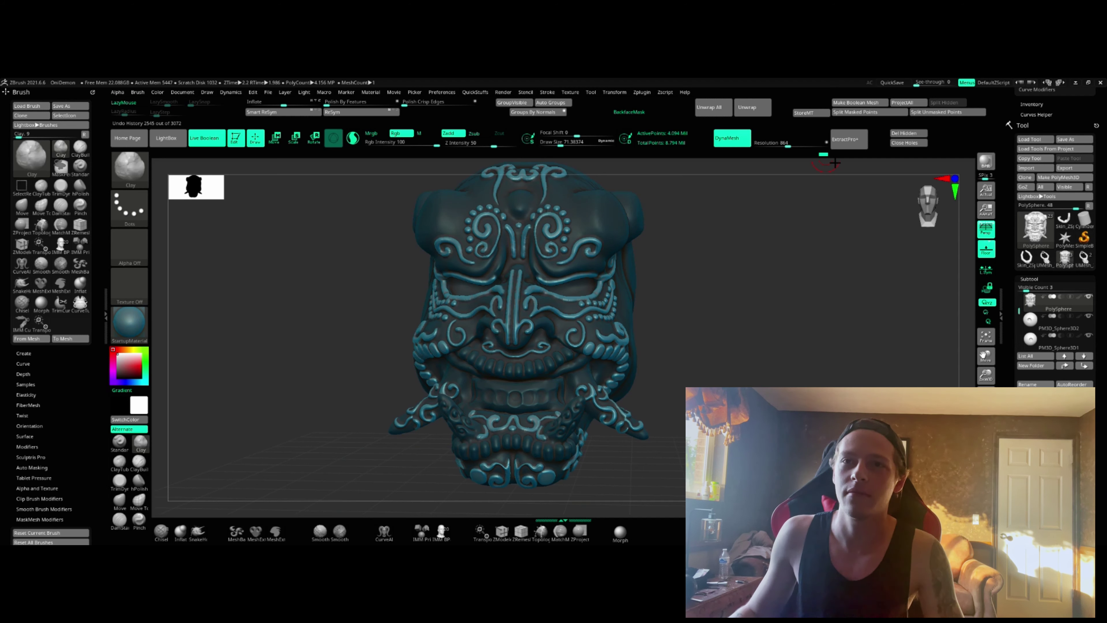
key(ctrl+z)
key(ctrl+z)
key(ctrl+z)
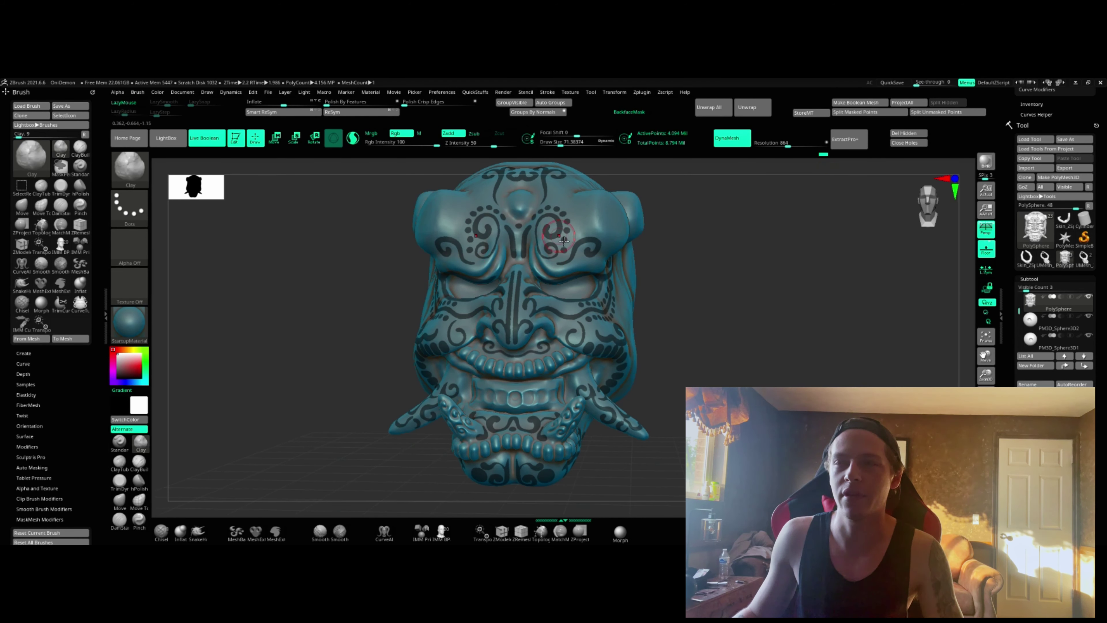
Advance the undo history to the inverted mask on the flat swirls, and inspect the head from the side and front.
drag(661, 289, 689, 289)
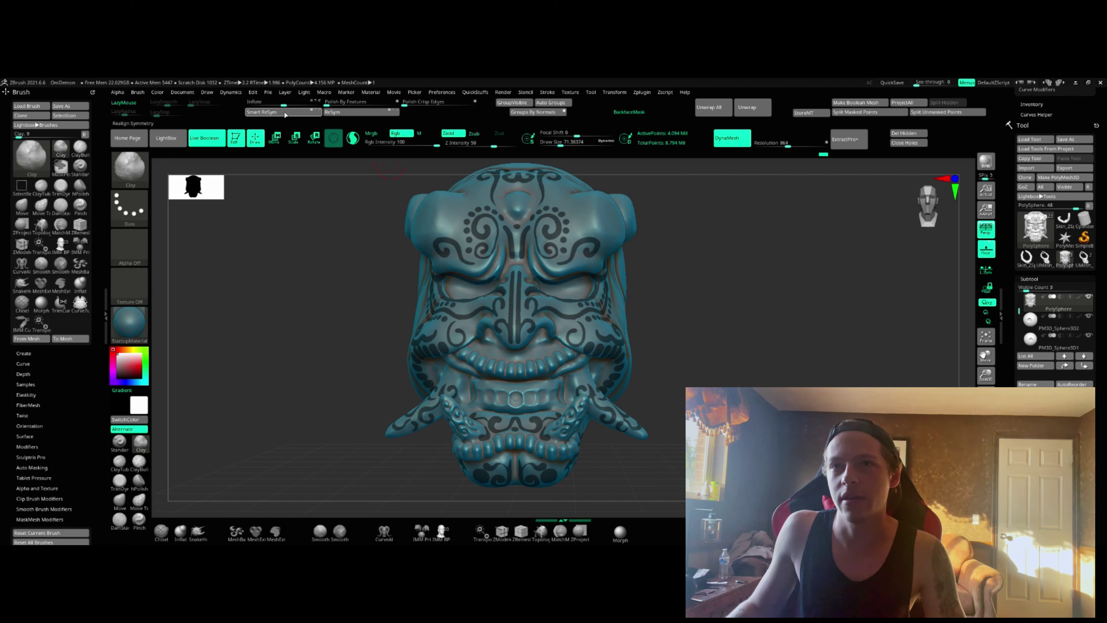
click(773, 142)
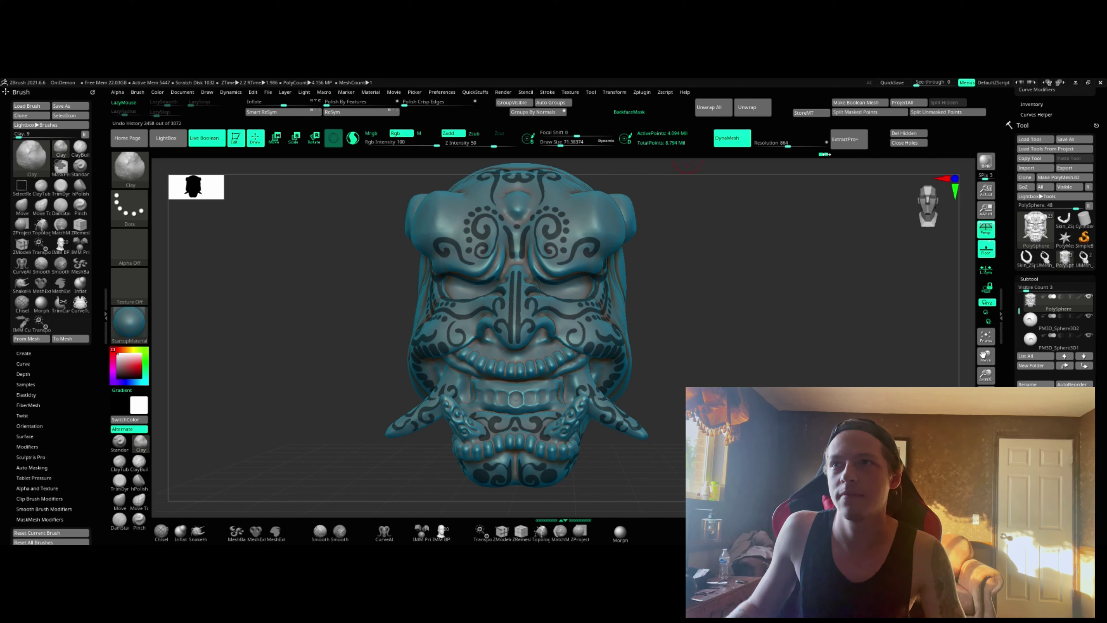
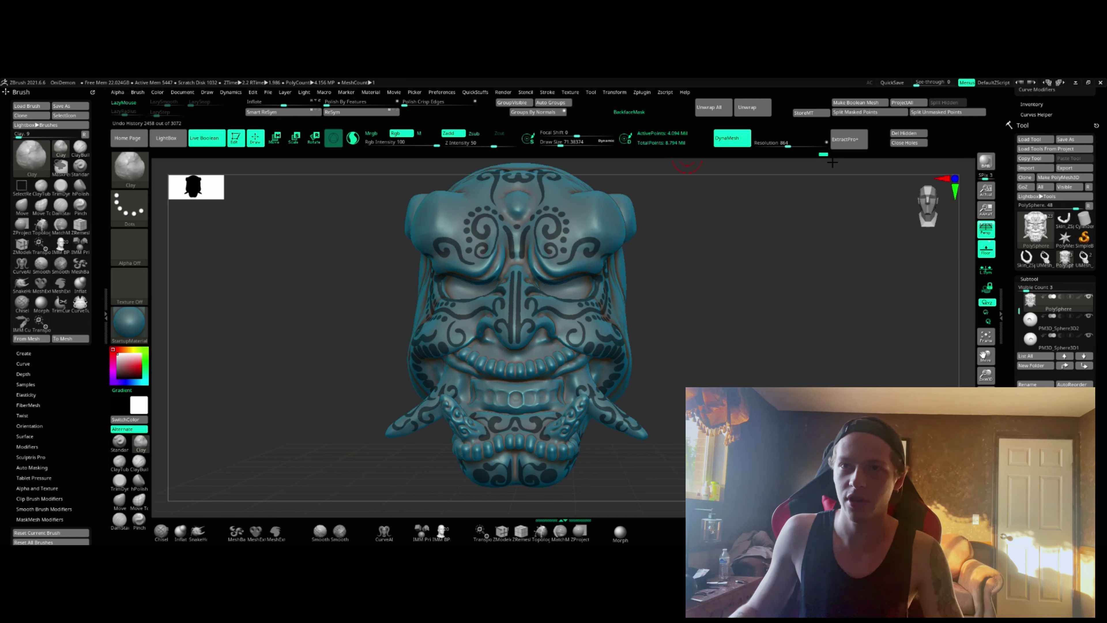
key(ctrl+shift+z)
key(ctrl+shift+z)
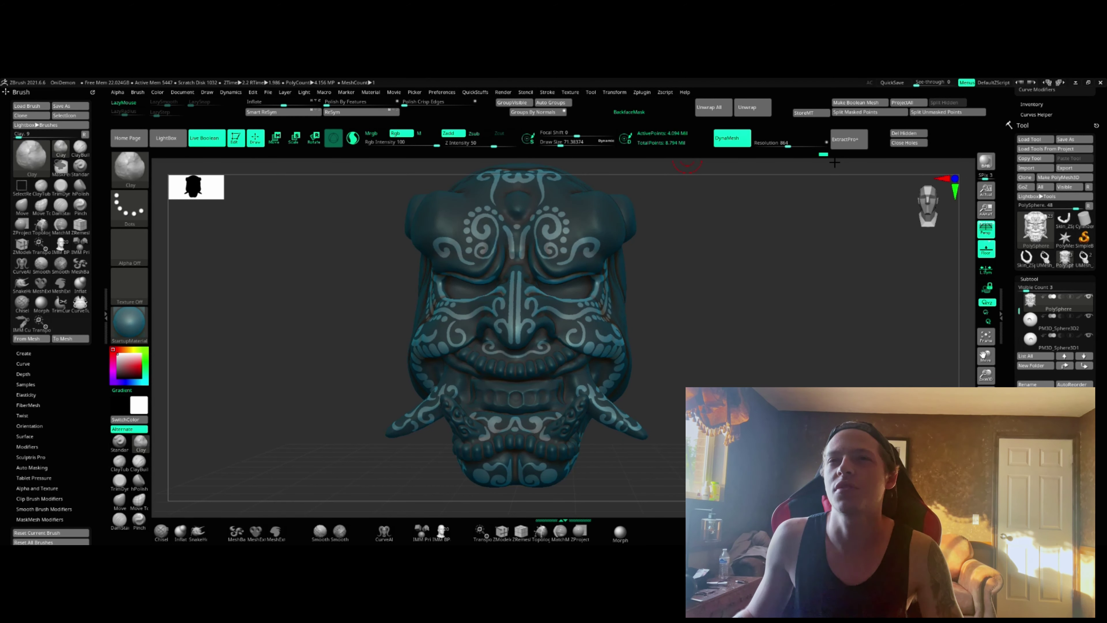
drag(664, 264, 639, 282)
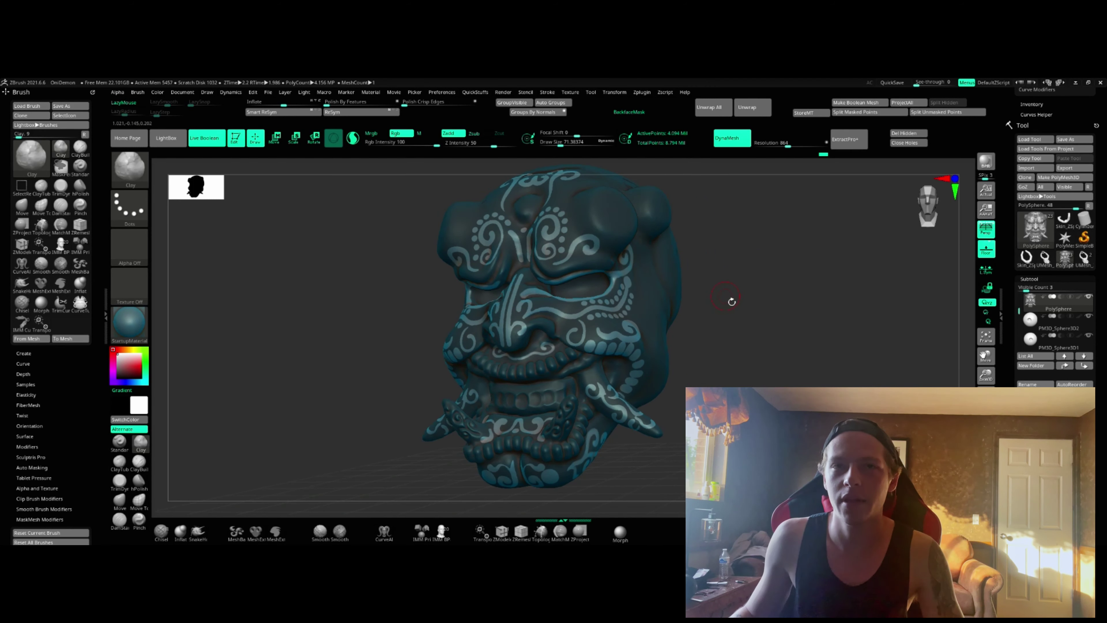
drag(731, 301, 710, 288)
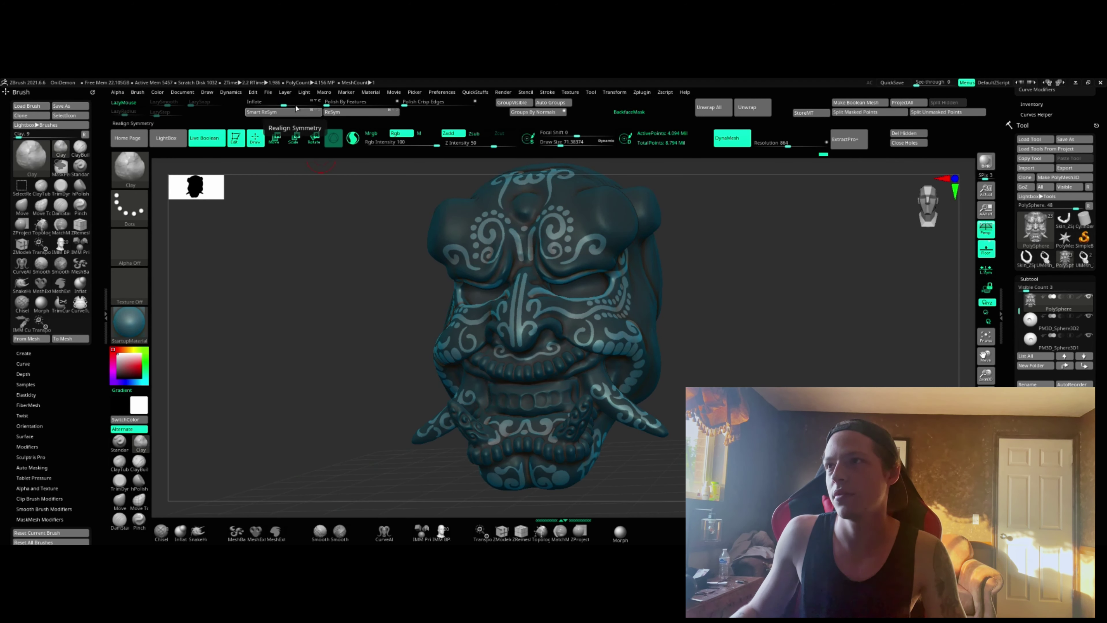
drag(724, 289, 544, 234)
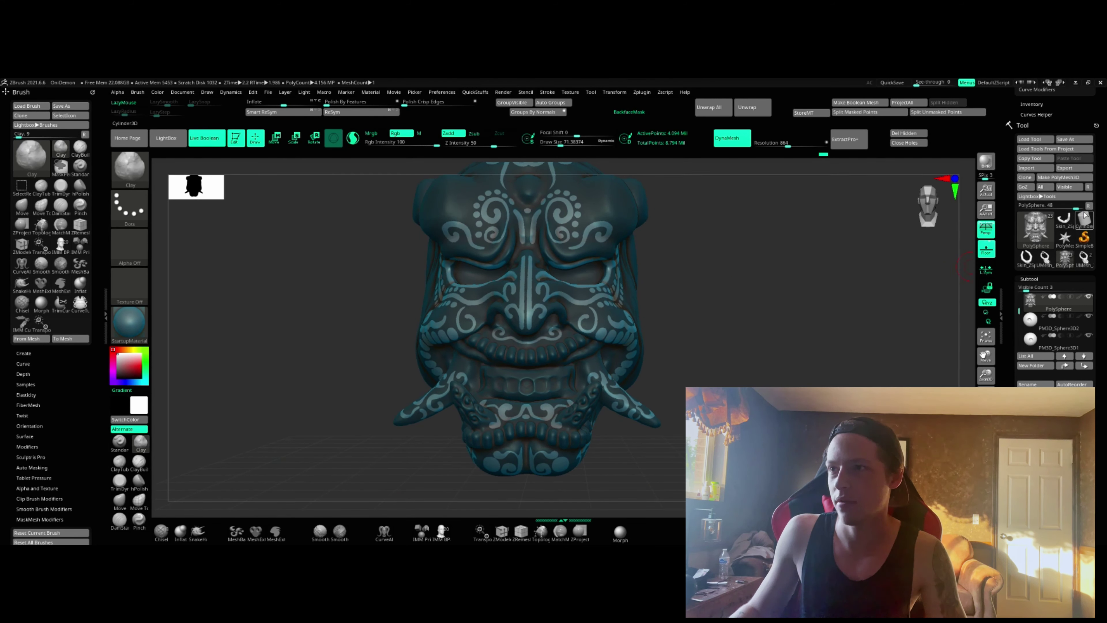
Open the mask's Deformation settings and bring the full set of deformation sliders into view.
scroll(1064, 260, up, 5)
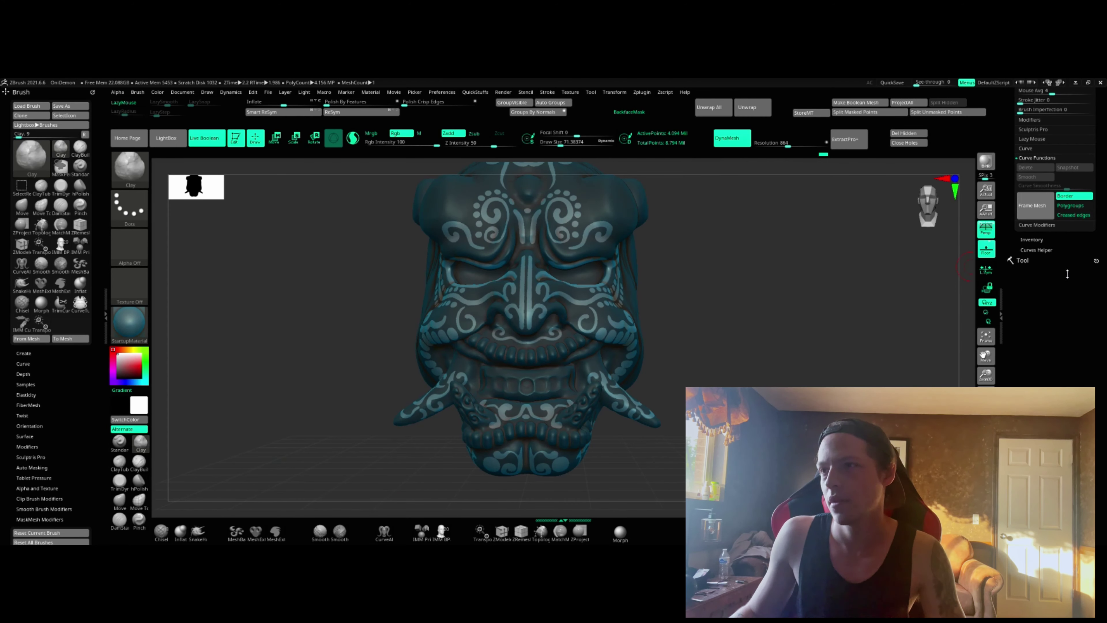
scroll(1101, 310, down, 10)
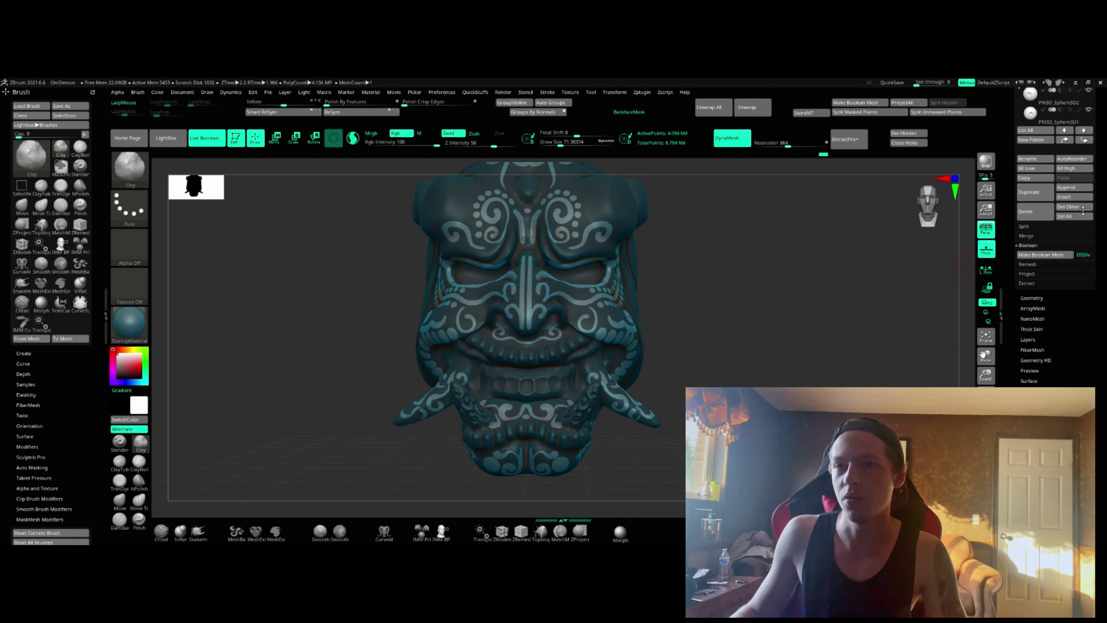
scroll(1055, 262, down, 1)
click(1039, 380)
drag(1098, 333, 1098, 350)
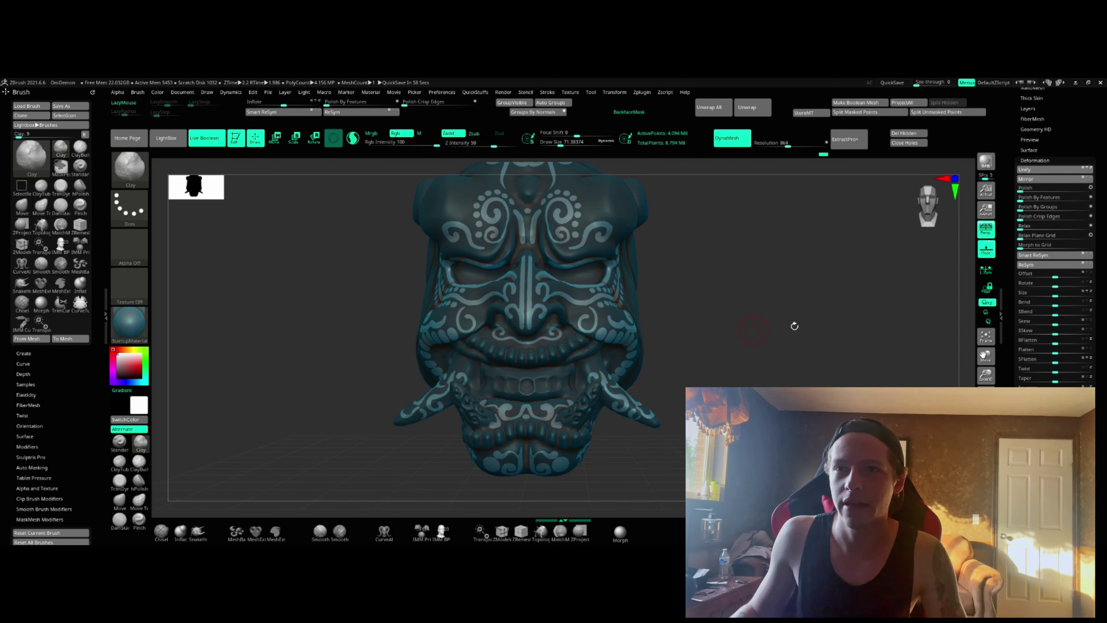
Try the Inflate deformation on the unmasked swirls, undo it, and raise them with Inflate Balloon instead.
click(288, 104)
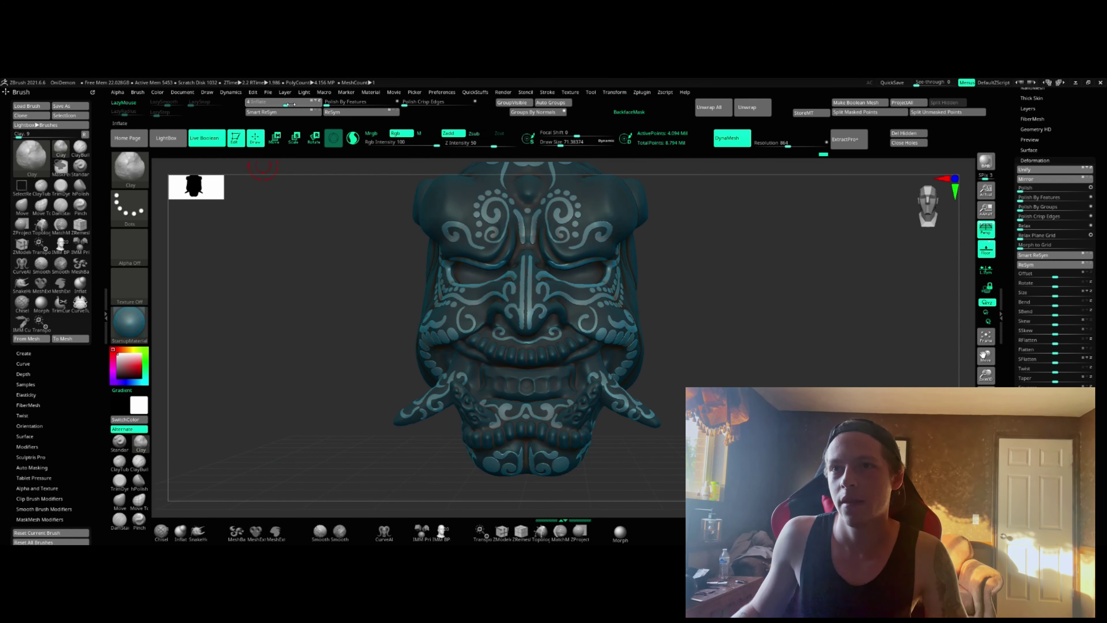
drag(291, 105, 300, 105)
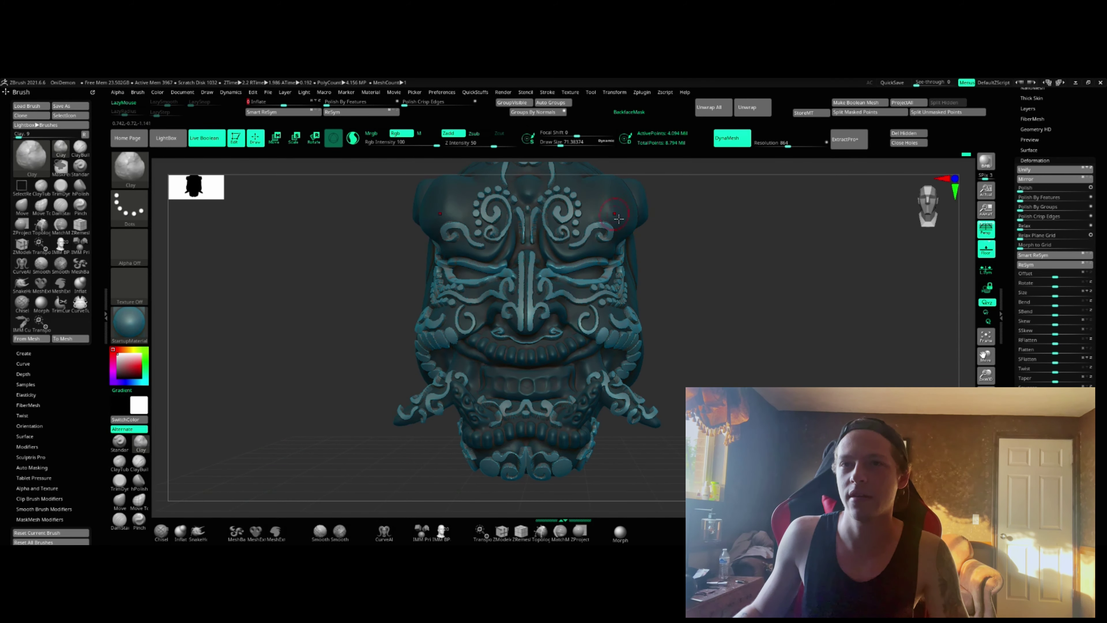
mouse_move(683, 285)
right_down()
mouse_move(584, 292)
mouse_move(575, 327)
mouse_move(621, 325)
mouse_move(611, 301)
mouse_move(631, 300)
right_up()
key(ctrl+z)
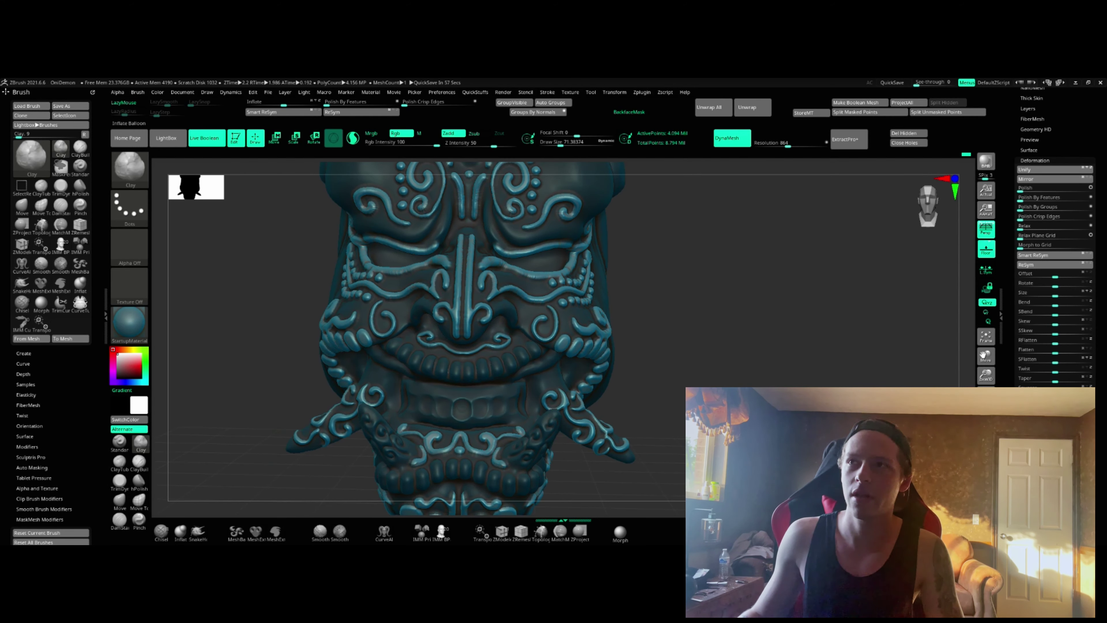
Compare the flat and raised swirls from an angle by undoing and restoring the Inflate Balloon deformation.
drag(767, 301, 640, 315)
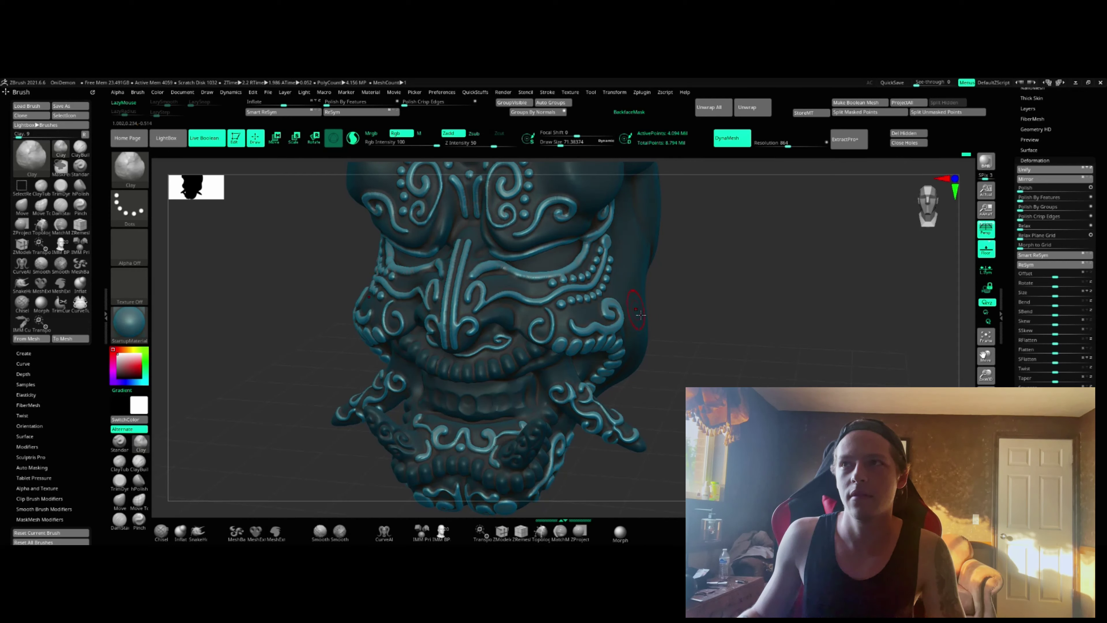
key(ctrl+z)
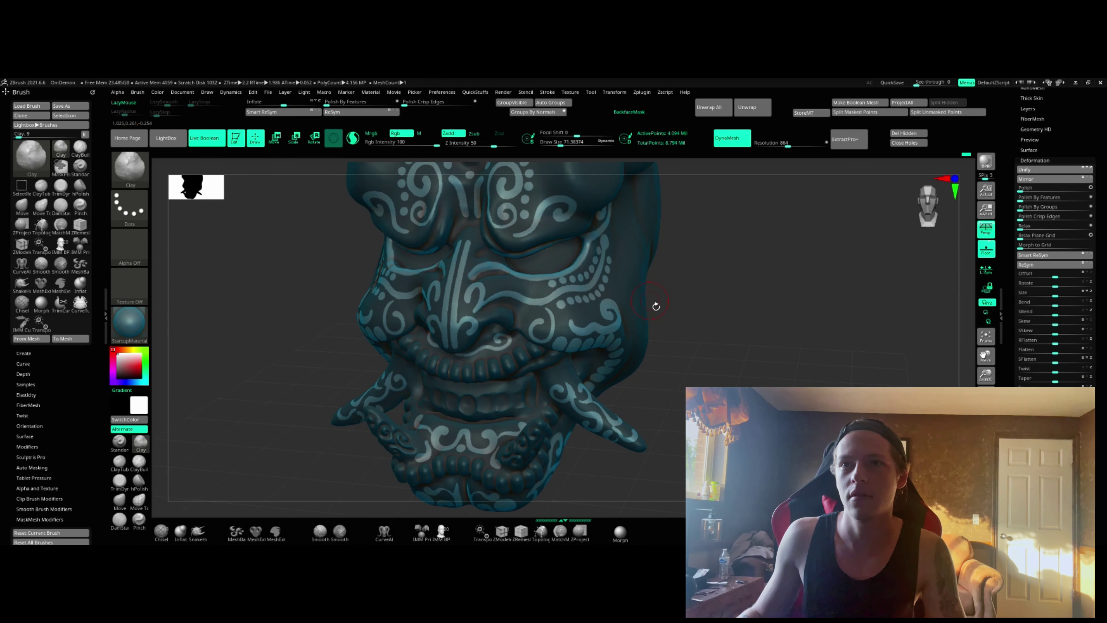
click(970, 155)
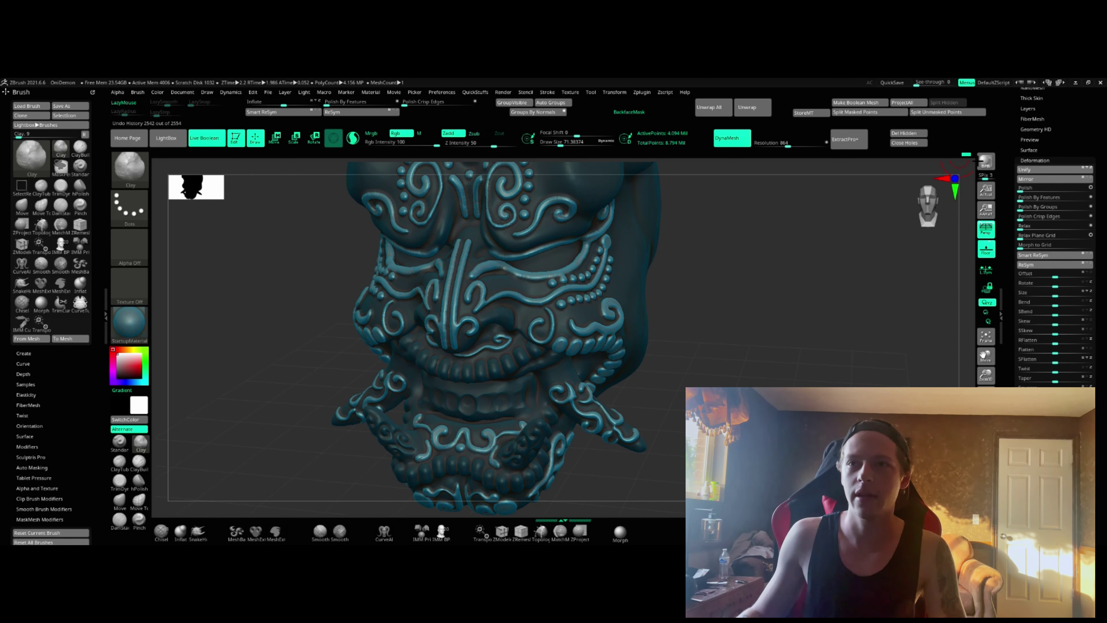
Pinch the raised vertical lines on the nose with the Pinch brush at a draw size of about 19.
mouse_move(711, 335)
mouse_down()
mouse_move(748, 334)
mouse_move(625, 337)
mouse_move(516, 281)
mouse_move(518, 325)
mouse_move(624, 322)
mouse_move(742, 300)
mouse_up()
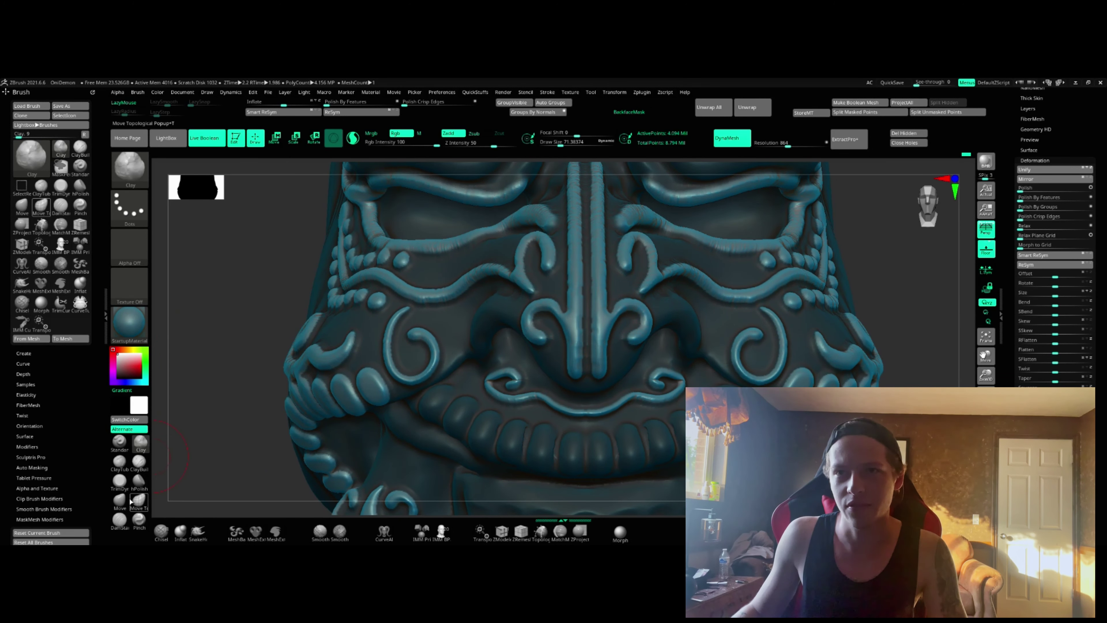
click(139, 518)
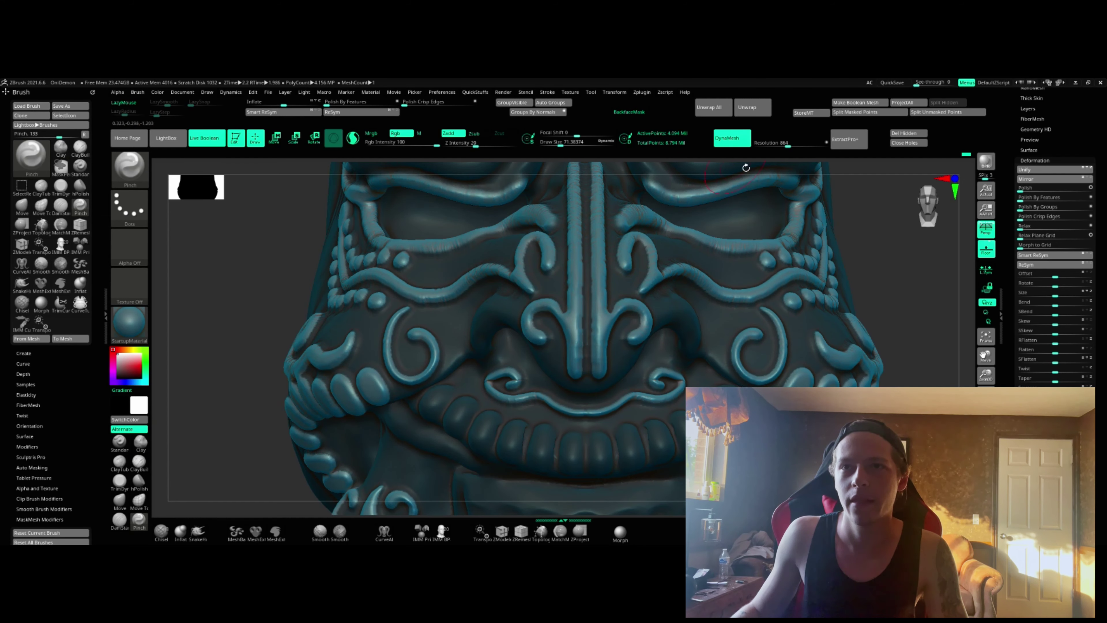
drag(565, 142, 560, 142)
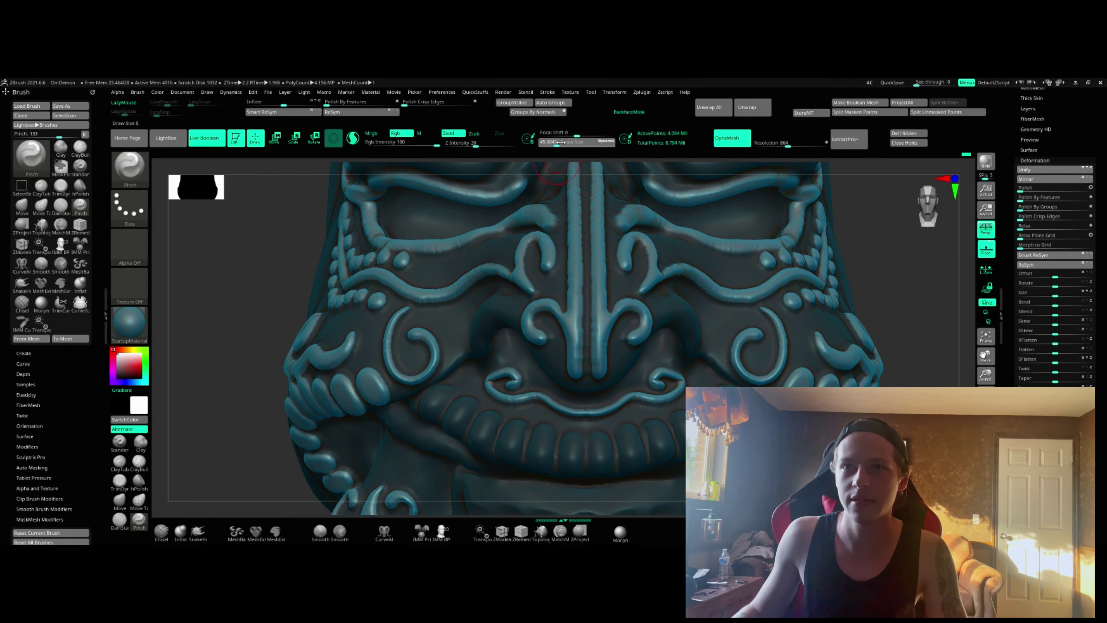
alt+right_drag(604, 297, 542, 332)
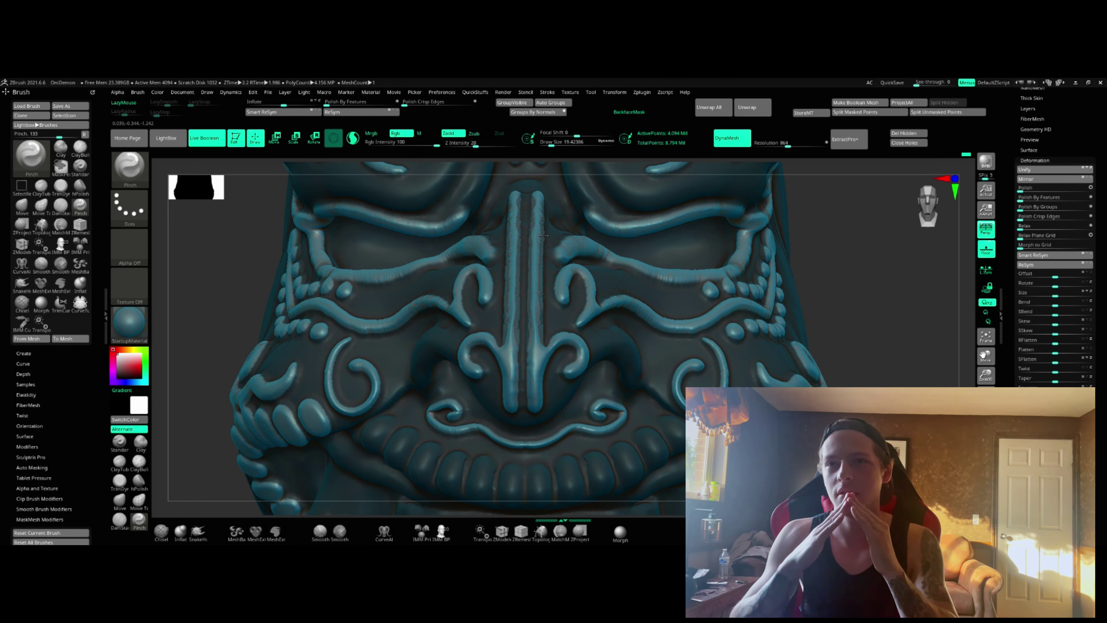
drag(543, 284, 537, 384)
Examine the pinched nose lines and the surrounding raised swirls up close, from below and from the front.
right_drag(537, 383, 440, 362)
mouse_move(545, 297)
ctrl+right_down()
mouse_move(548, 338)
mouse_move(580, 318)
mouse_move(589, 255)
ctrl+right_up()
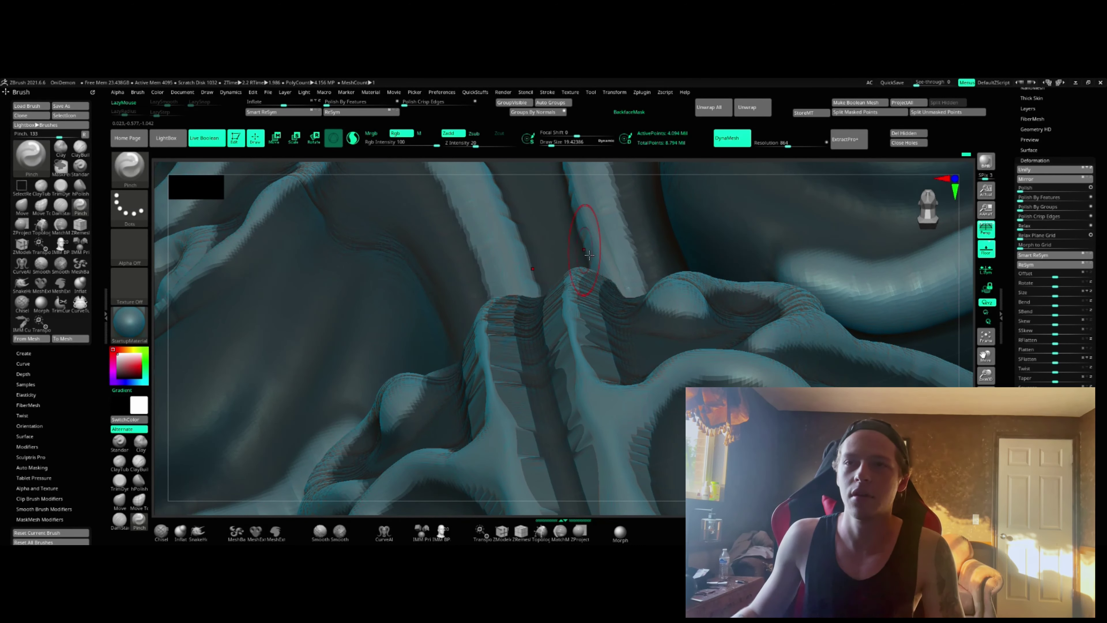
scroll(580, 248, down, 8)
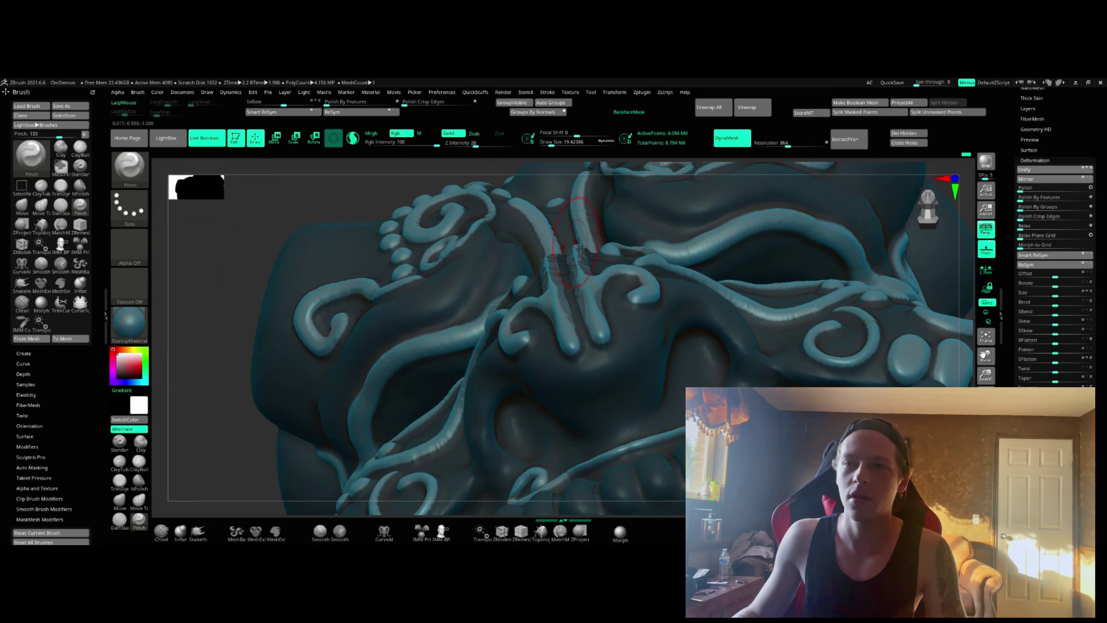
shift+drag(224, 274, 233, 274)
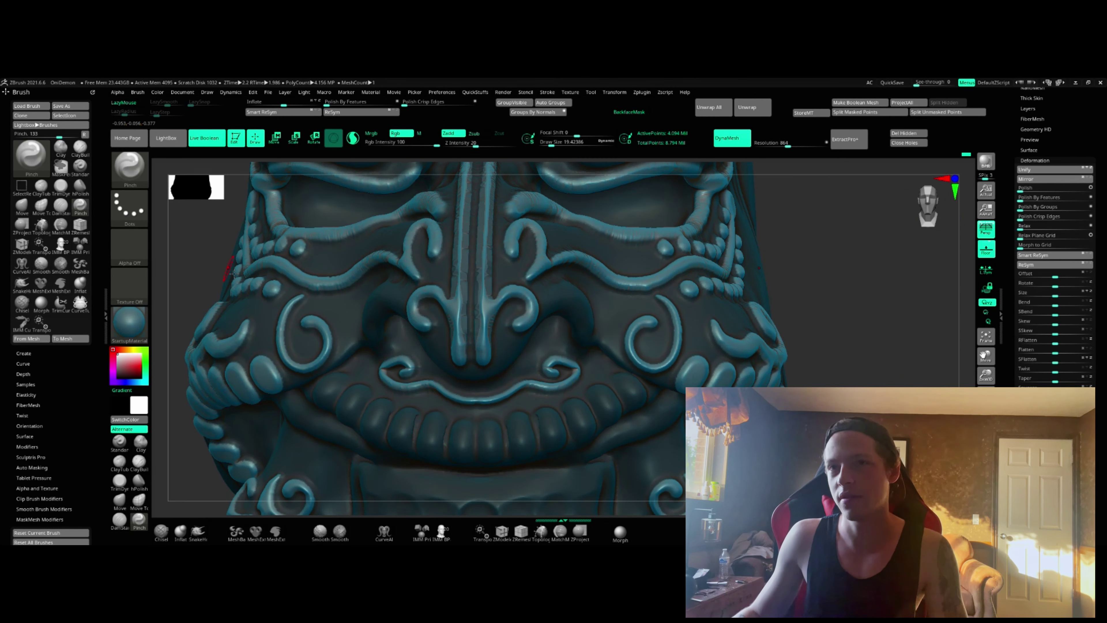
mouse_move(849, 263)
right_down()
mouse_move(568, 273)
mouse_move(525, 335)
mouse_move(526, 371)
mouse_move(527, 292)
mouse_move(511, 293)
right_up()
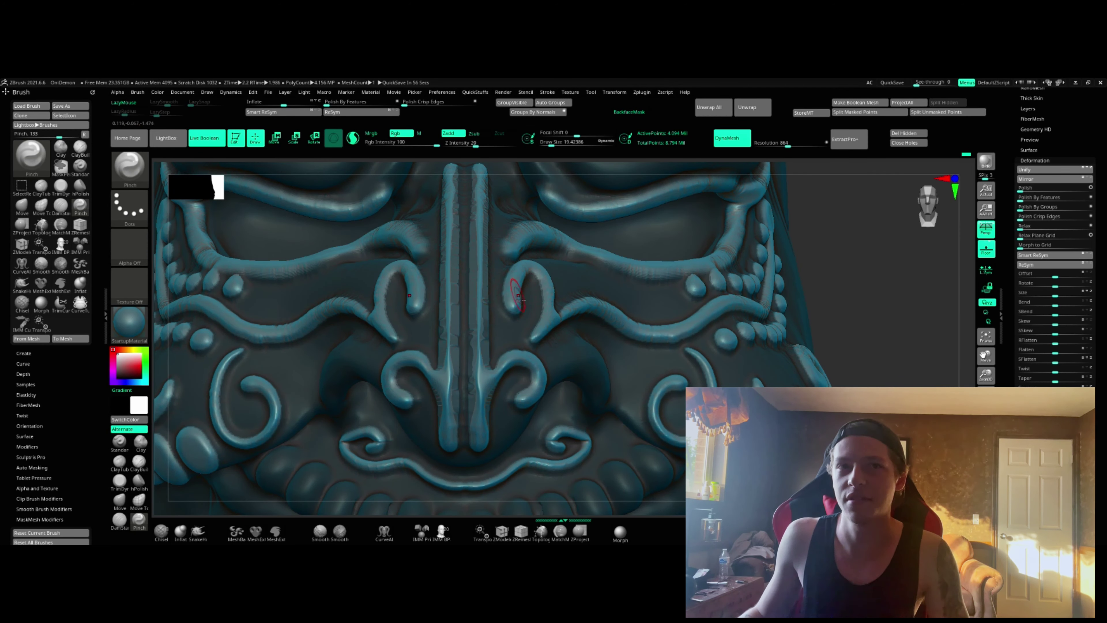
scroll(604, 305, down, 2)
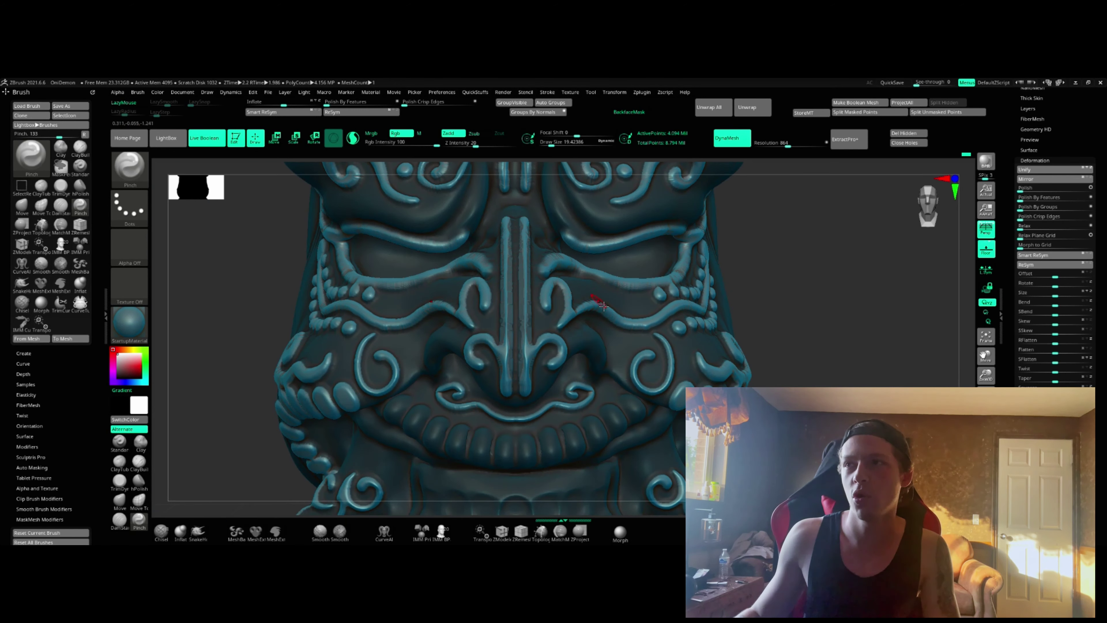
alt+drag(778, 275, 530, 476)
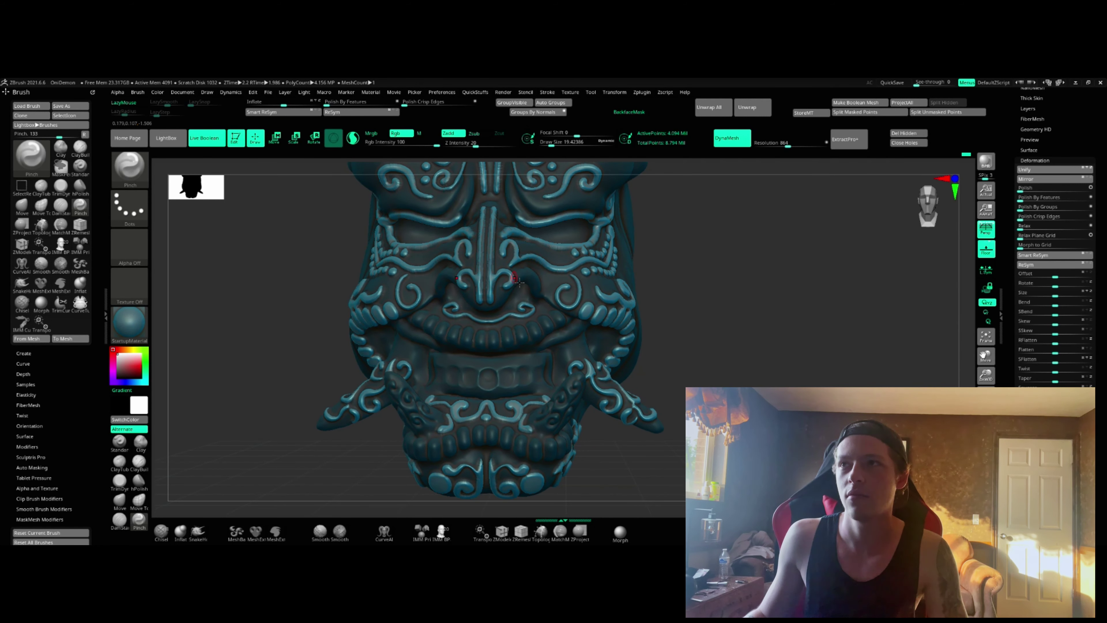
scroll(521, 283, up, 1)
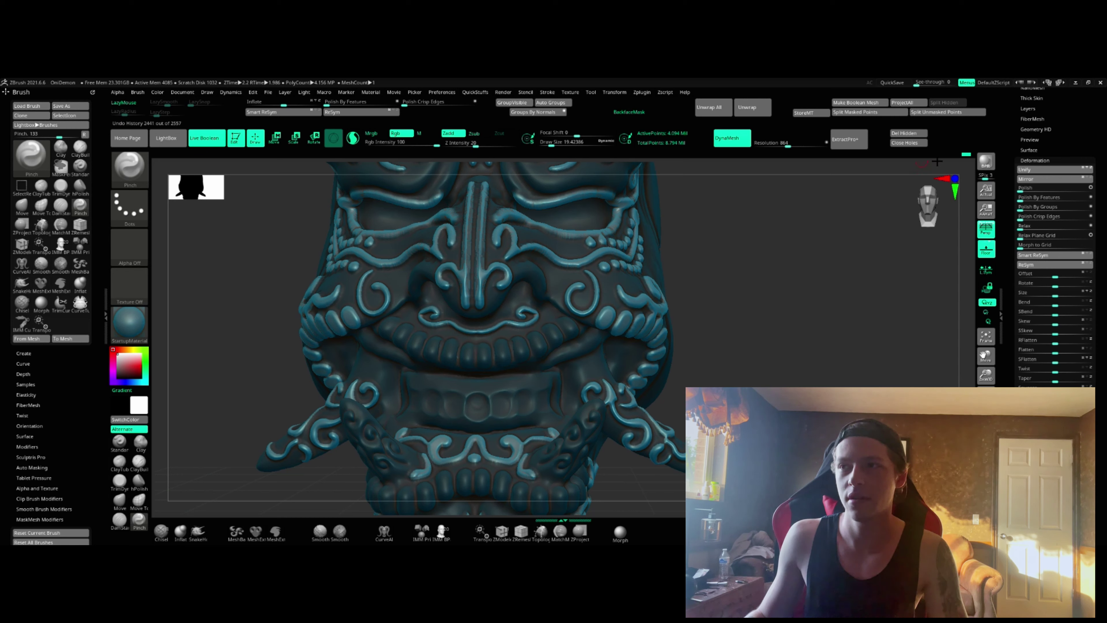
drag(741, 274, 742, 270)
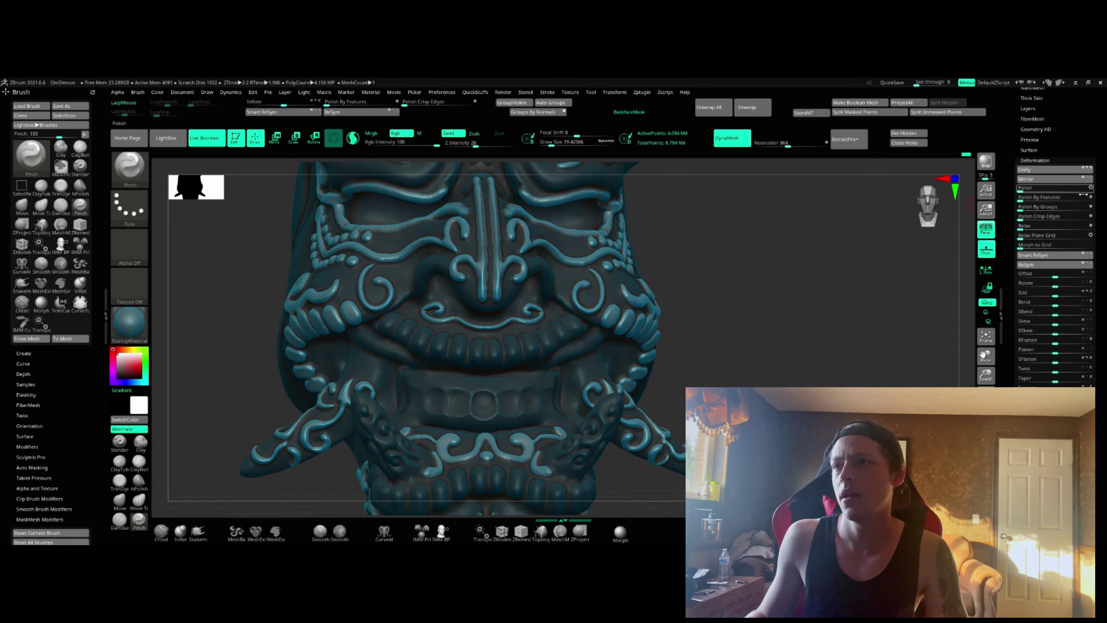
Open the subtool list and turn off Solo mode so that the horns show together with the mask.
scroll(1105, 286, up, 10)
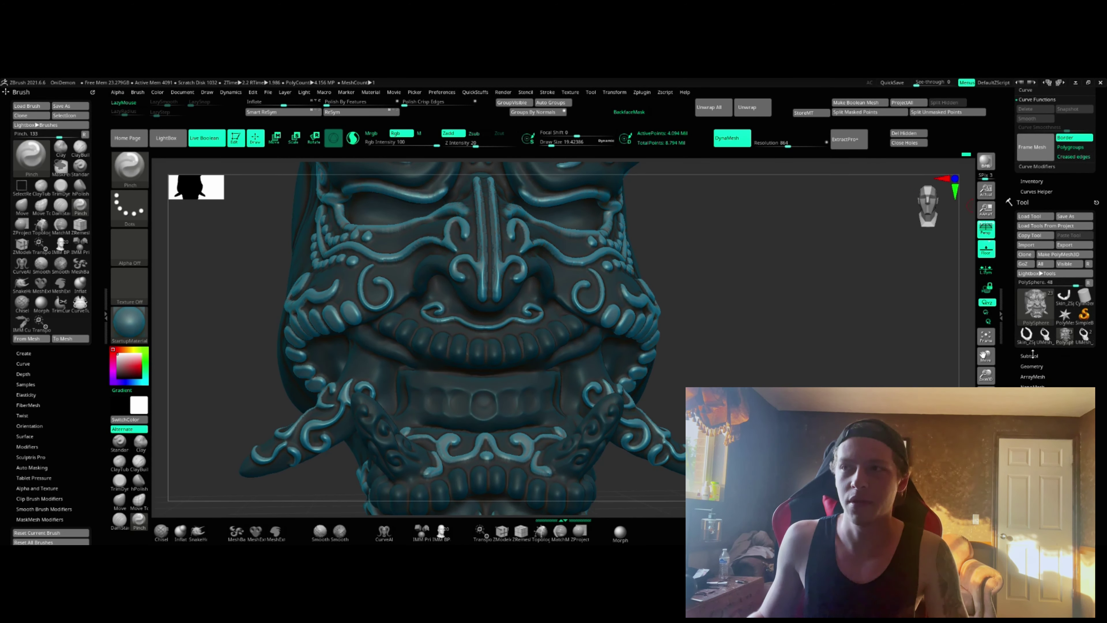
click(1030, 356)
alt+drag(734, 277, 663, 317)
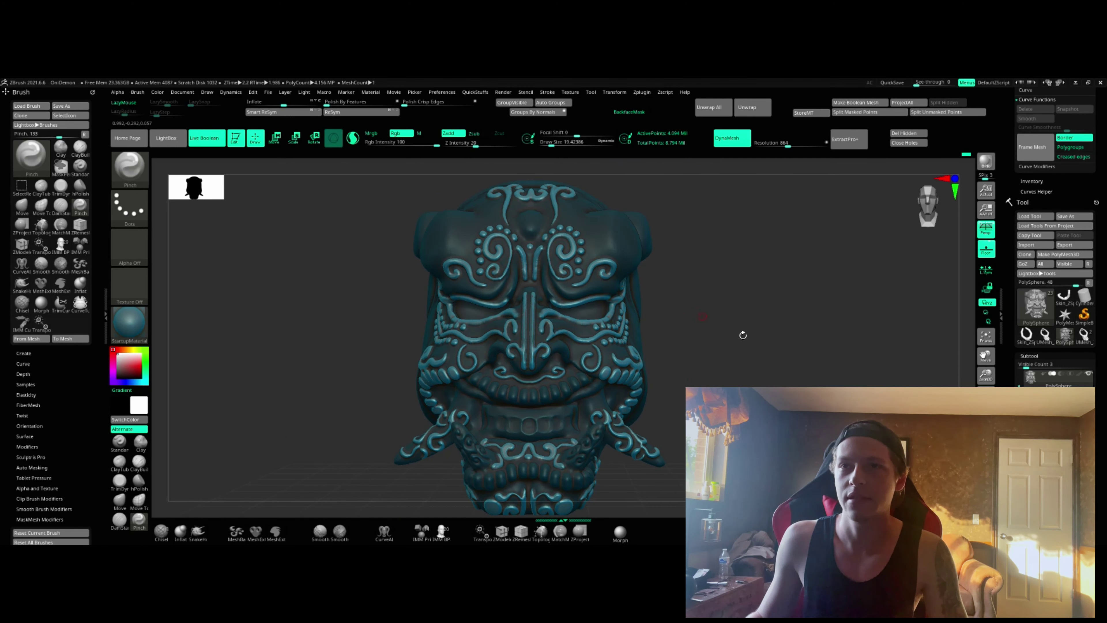
drag(1018, 395, 1019, 414)
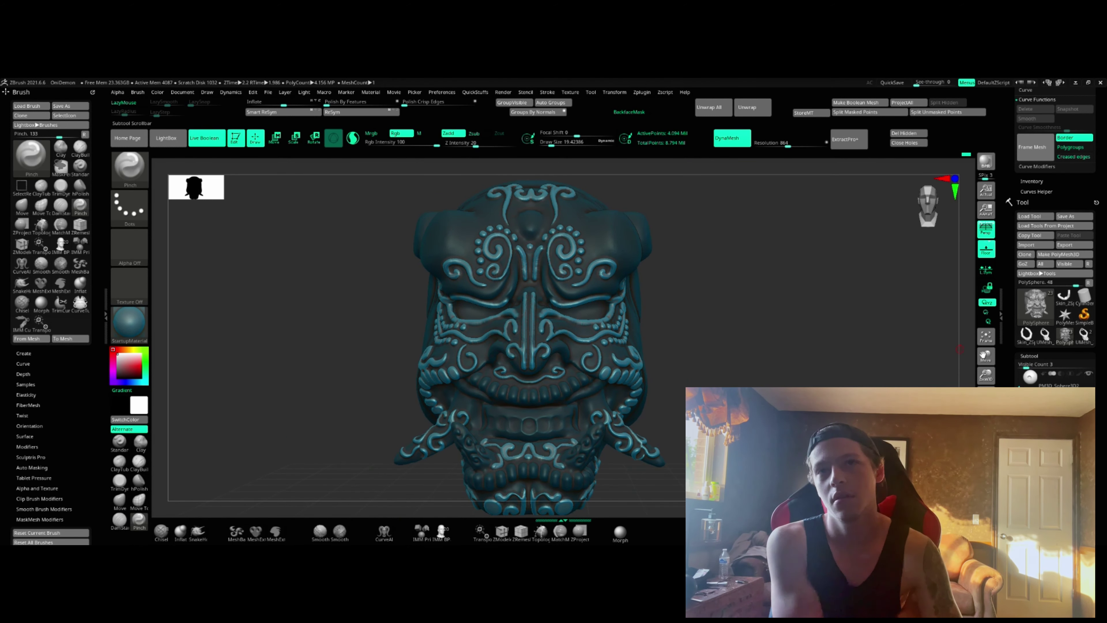
mouse_move(1029, 378)
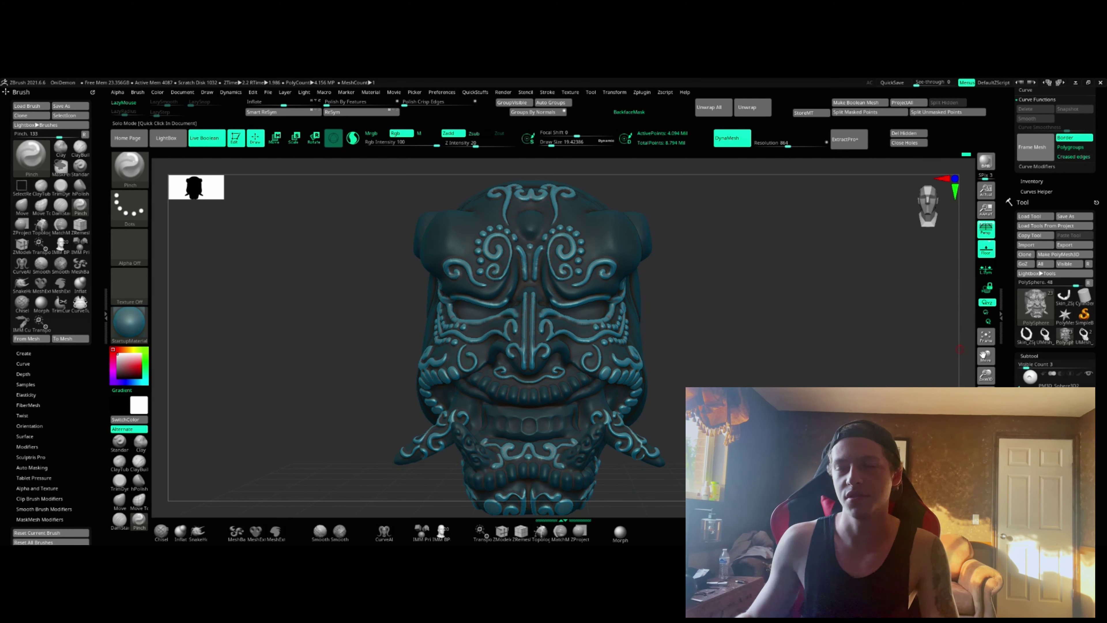
click(985, 462)
Frame the full head and make the ornamented horns the active subtool.
alt+drag(728, 305, 674, 334)
right_drag(674, 335, 630, 309)
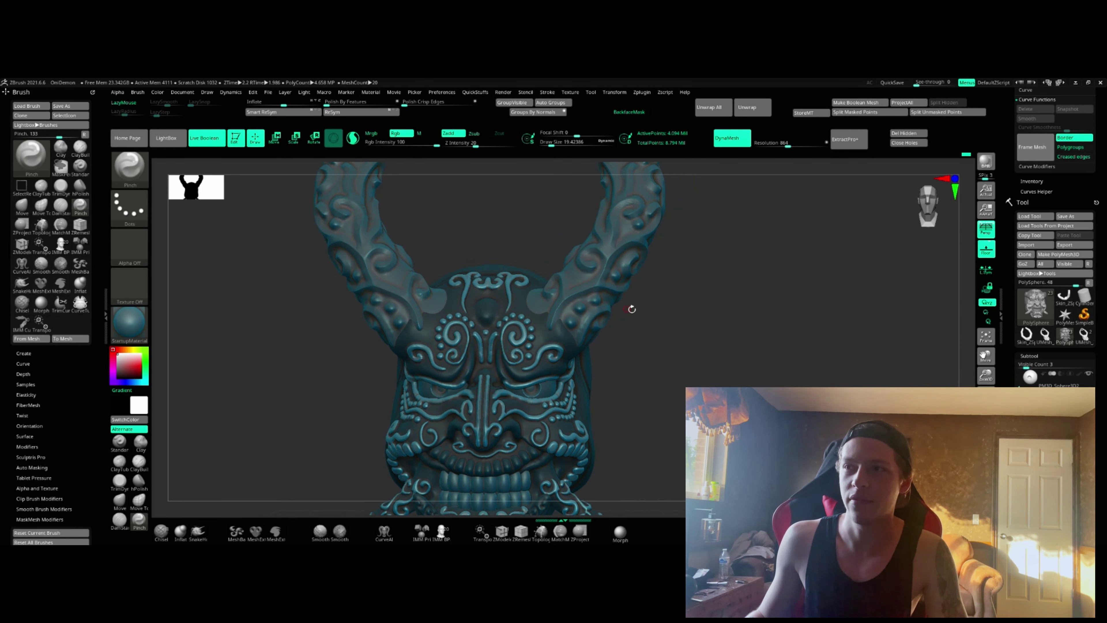
alt+click(630, 309)
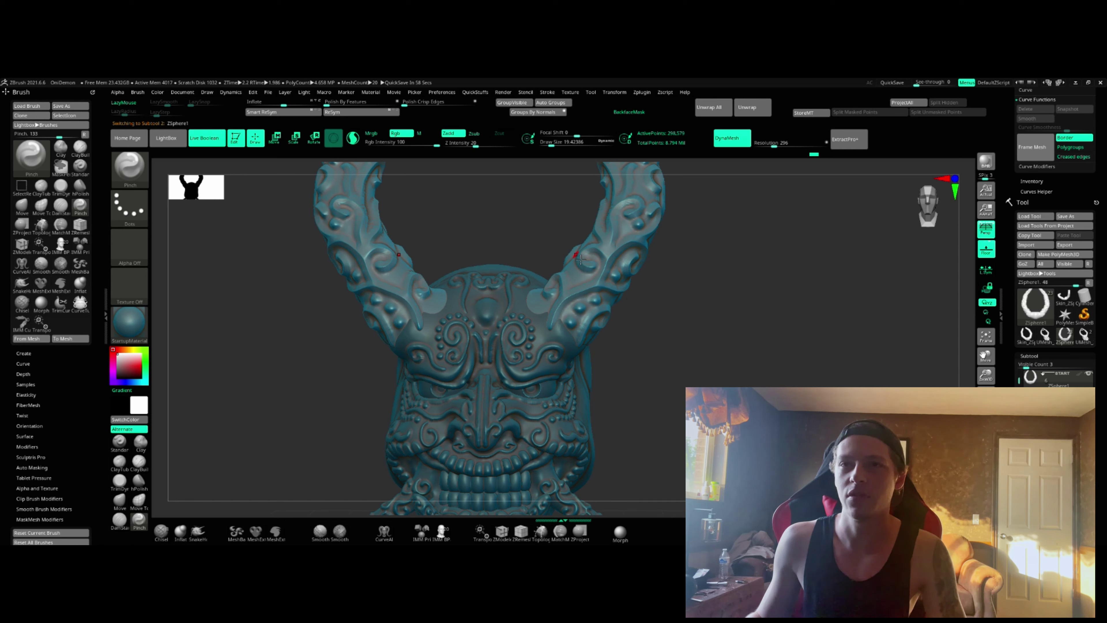
Select the faceted, unornamented horn subtool Skin_ZSphere3 and isolate it in Solo mode.
scroll(1054, 401, down, 4)
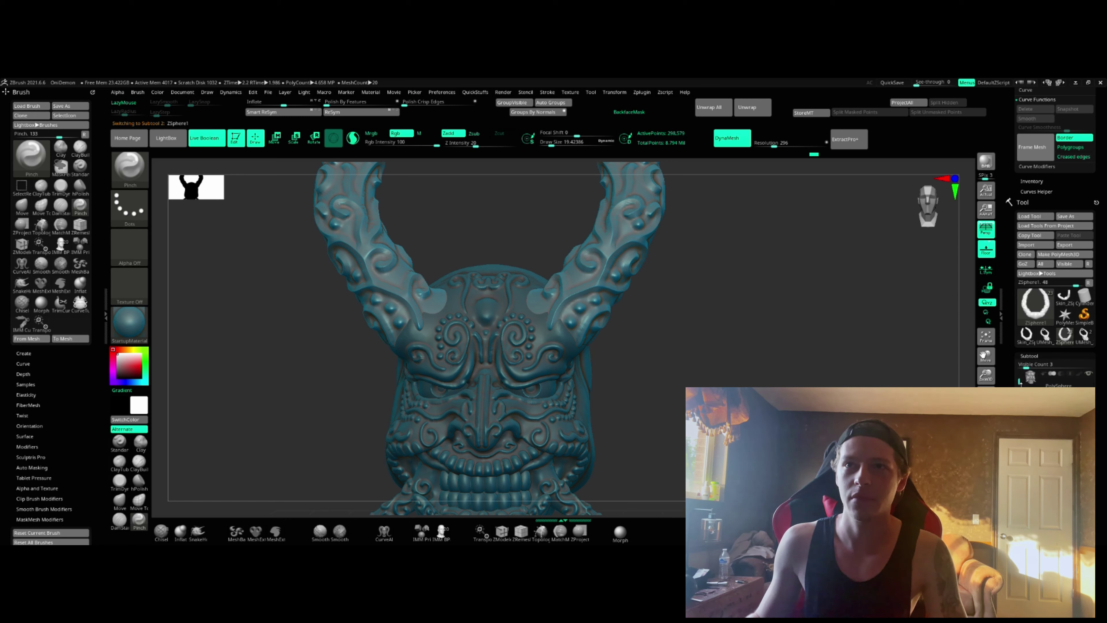
click(1046, 418)
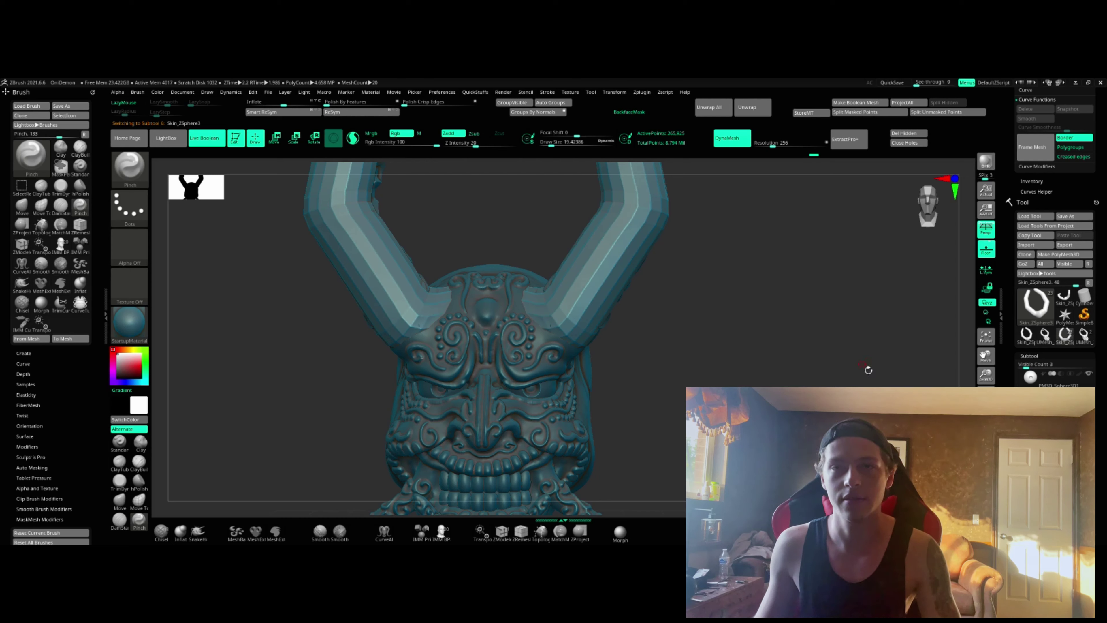
right_drag(867, 388, 898, 389)
click(985, 463)
alt+drag(702, 336, 663, 314)
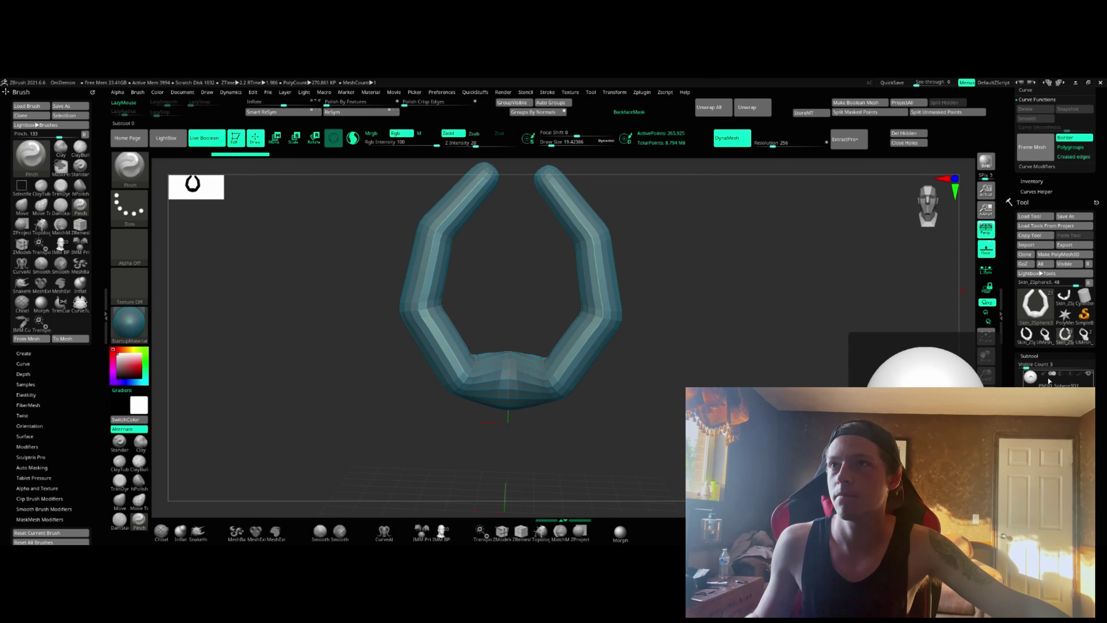
Switch to the ornamented ZSphere1 horns and step their undo history back to entry 3, the faceted base shape.
drag(1018, 401, 1018, 381)
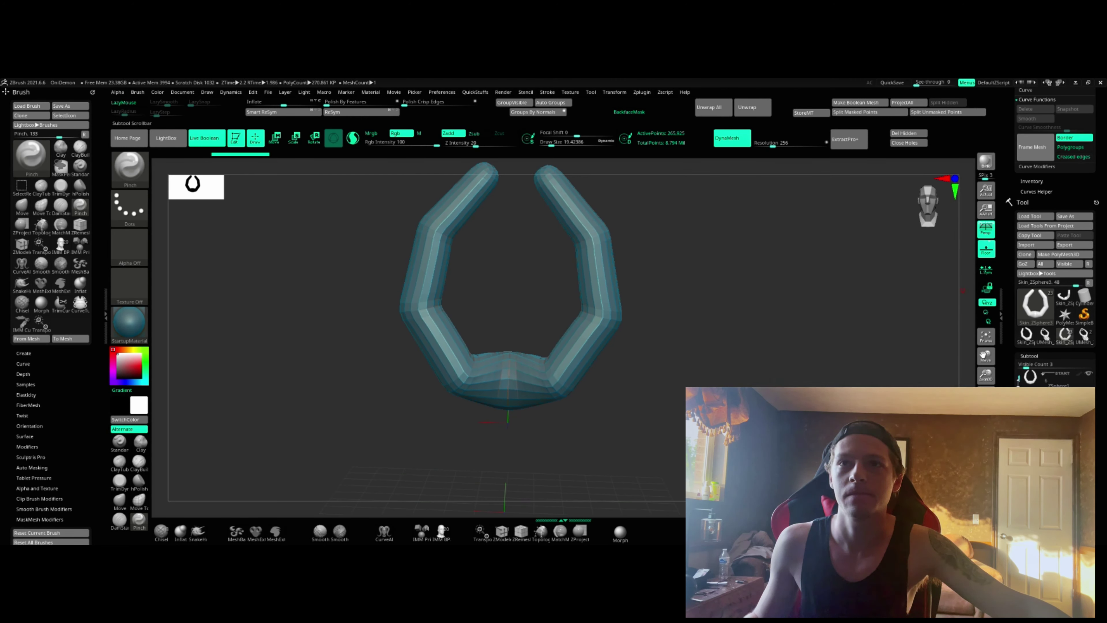
click(1035, 377)
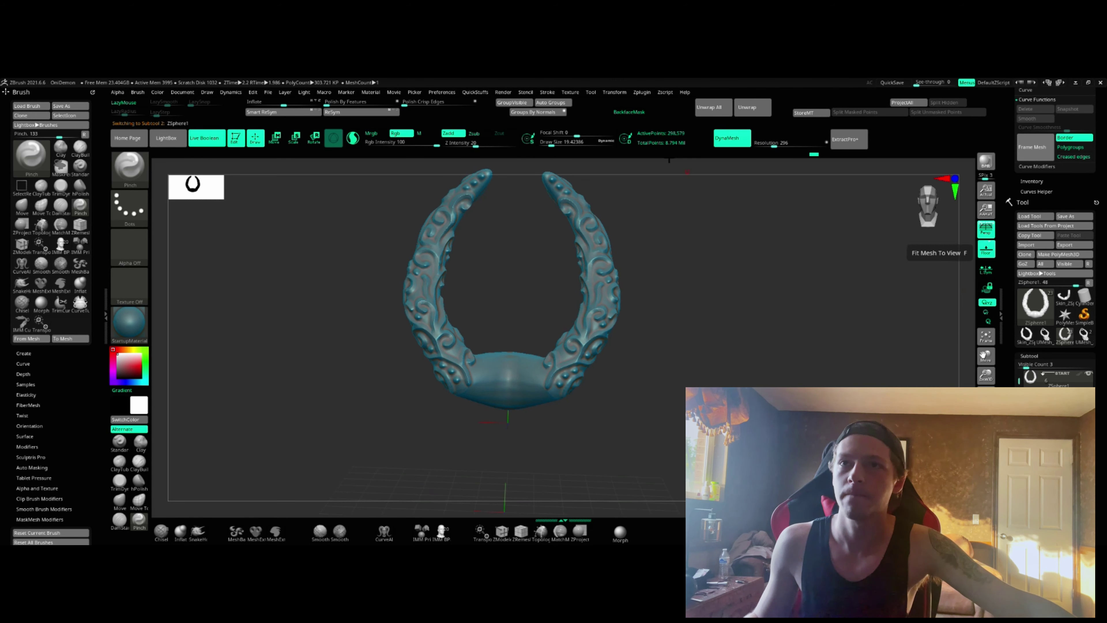
mouse_move(814, 154)
mouse_down()
mouse_move(279, 177)
mouse_move(124, 165)
mouse_move(244, 159)
mouse_up()
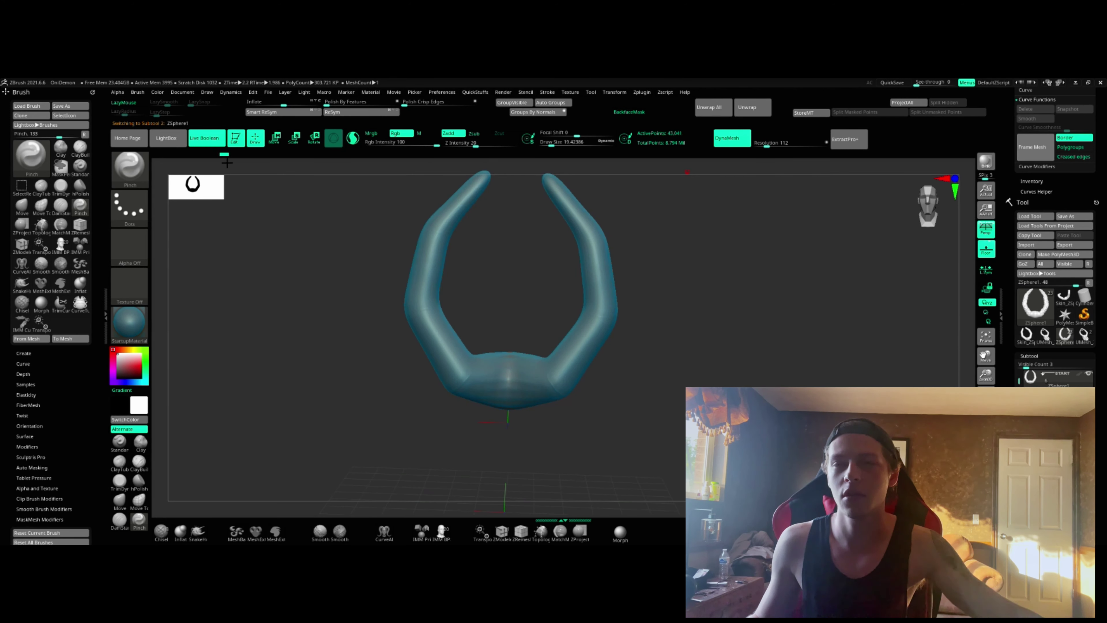
click(170, 155)
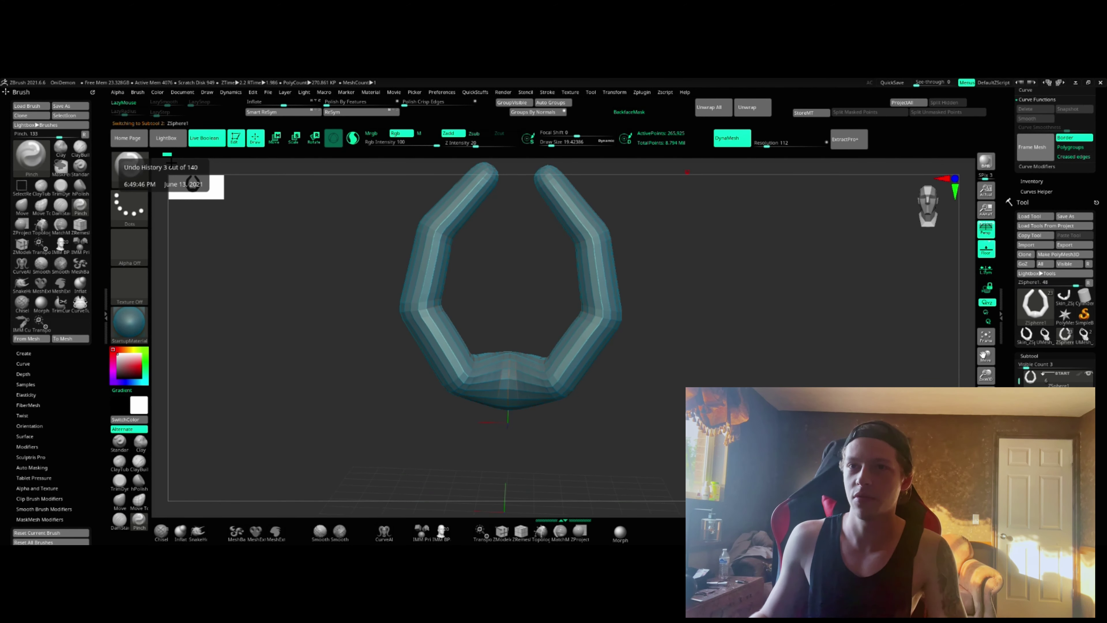
Leave the skin preview, discarding its changes, and add a ZSphere below the centre of the horn base.
key(a)
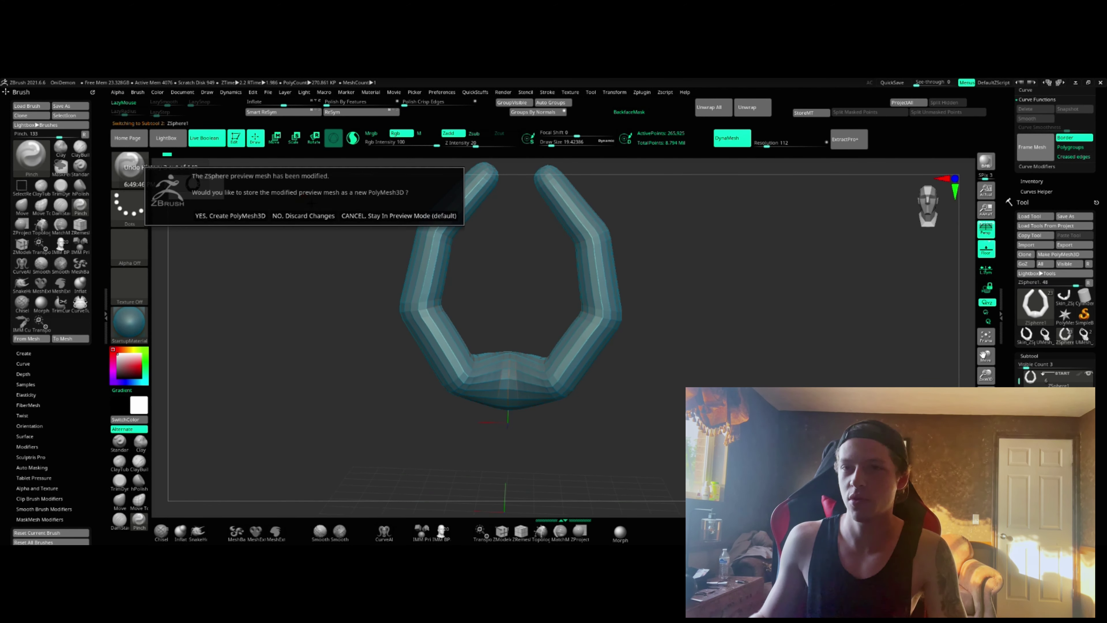
click(288, 220)
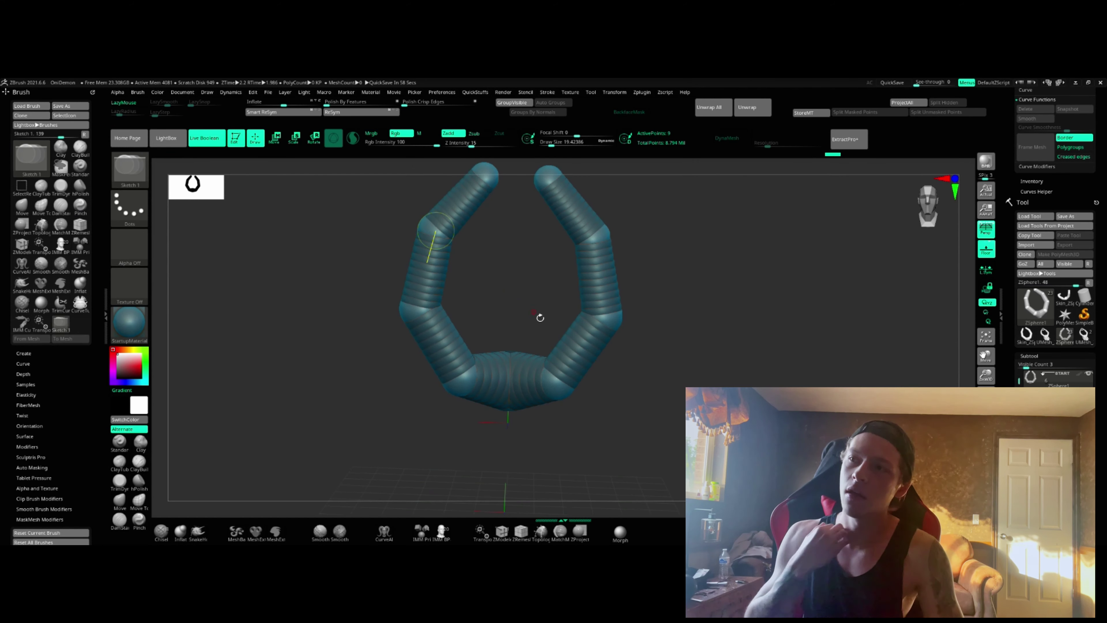
drag(576, 301, 582, 298)
shift+click(504, 403)
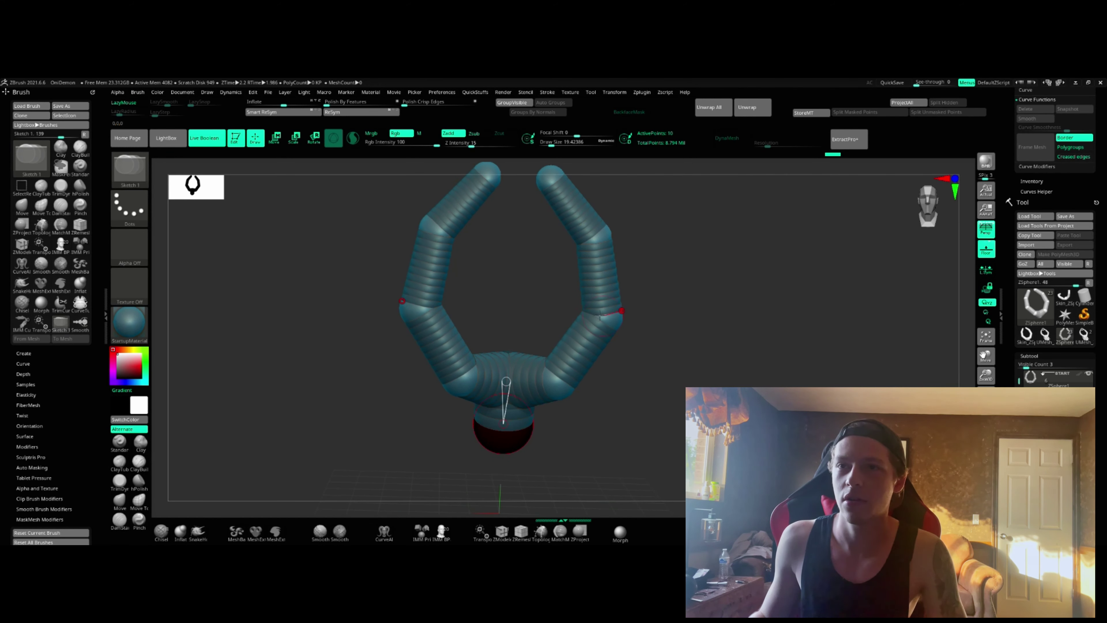
Reshape the horn chain in Move mode by pulling its symmetrical lower, middle and upper ZSphere joints and adjusting the tips.
click(275, 138)
shift+drag(702, 292, 721, 294)
mouse_move(649, 363)
alt+mouse_down()
mouse_move(649, 352)
mouse_move(586, 393)
alt+mouse_up()
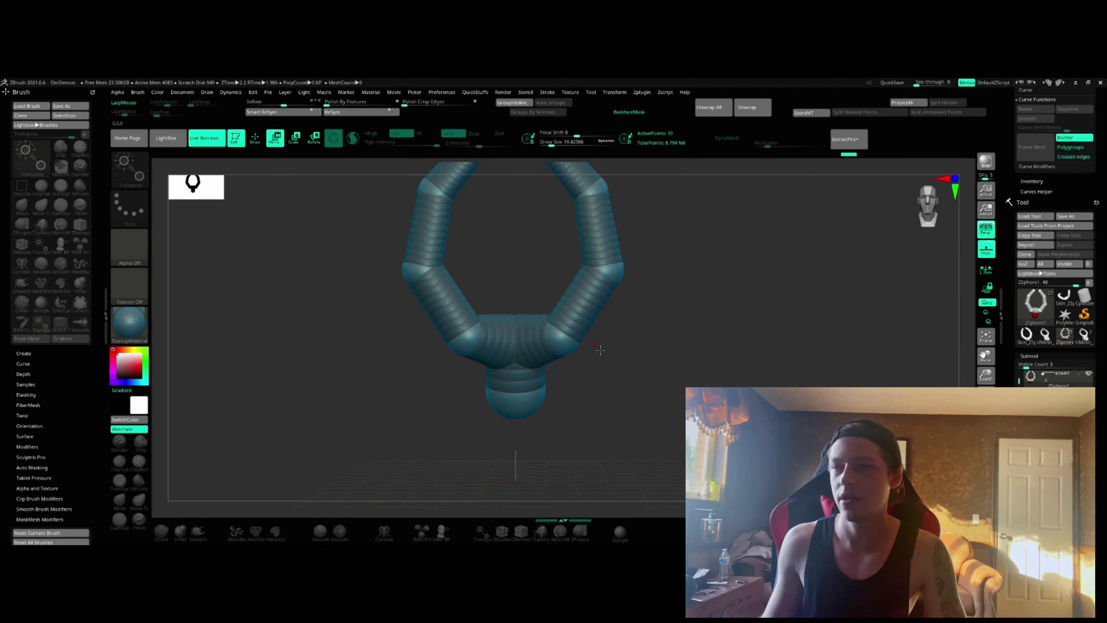
drag(600, 349, 588, 356)
drag(596, 359, 598, 362)
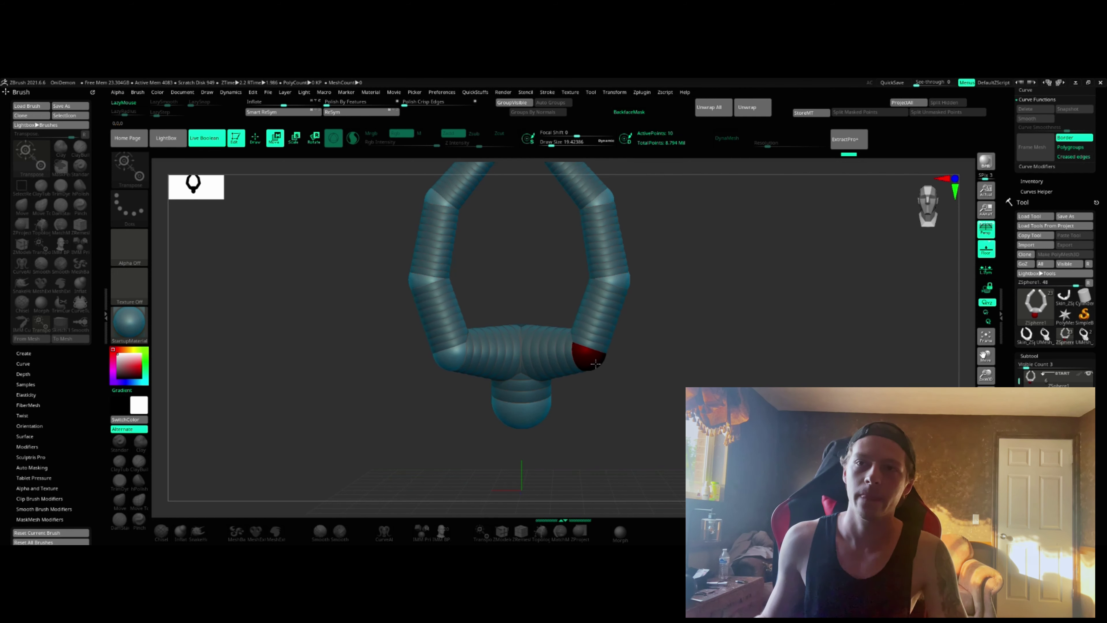
key(ctrl+z)
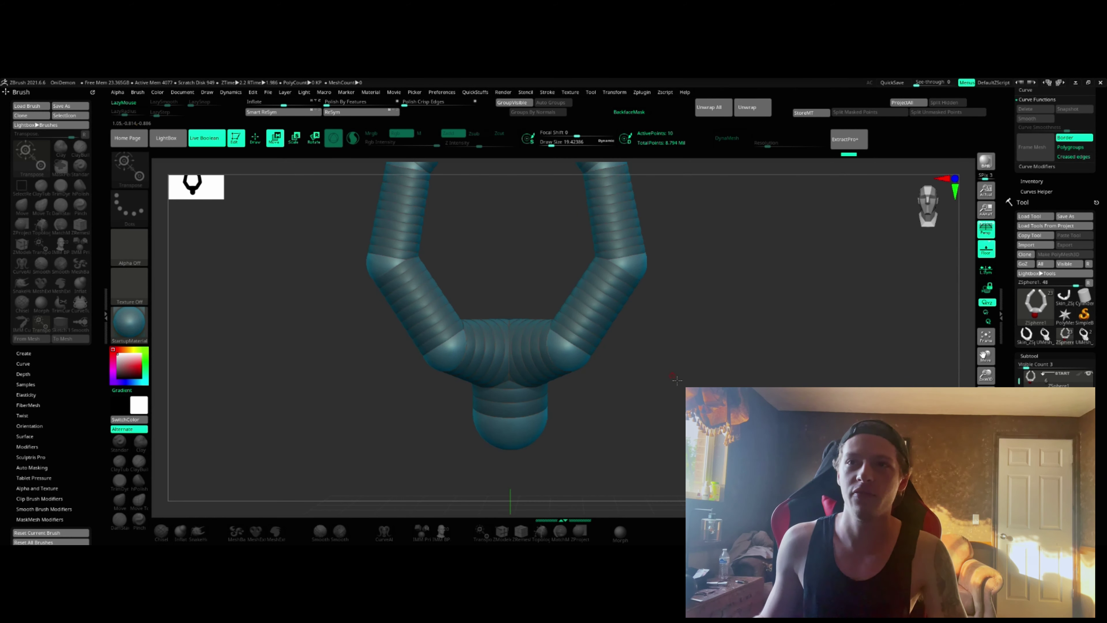
drag(575, 362, 622, 323)
drag(634, 266, 626, 397)
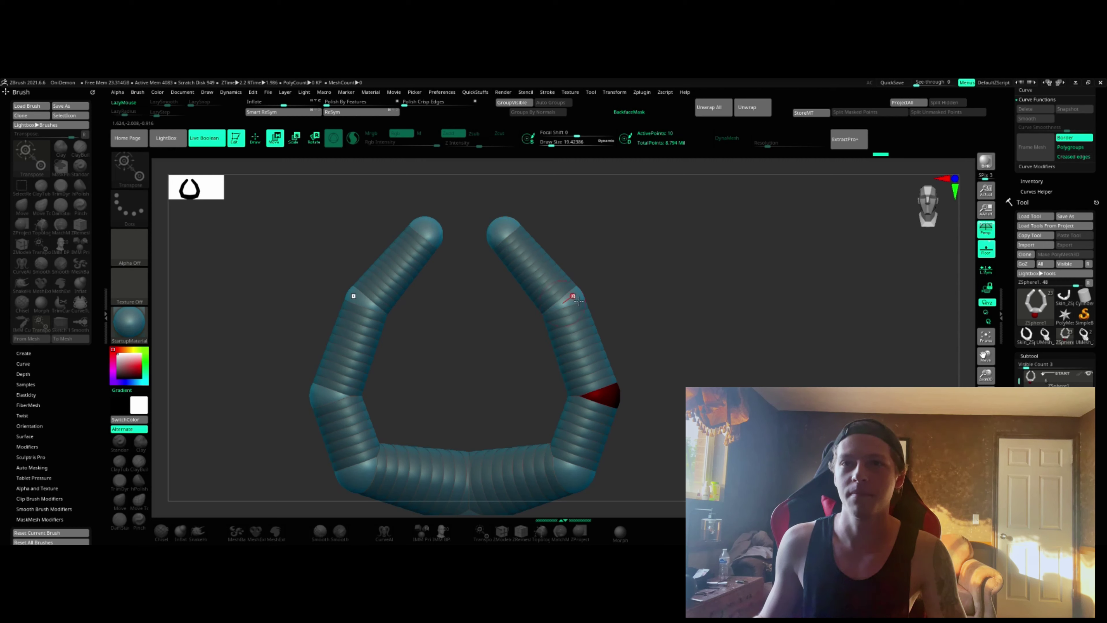
drag(578, 301, 596, 290)
mouse_move(506, 239)
mouse_down()
mouse_move(508, 213)
mouse_move(493, 230)
mouse_up()
Turn off Solo mode to show the ZSphere horns together with the mask head.
alt+drag(686, 326, 520, 301)
drag(482, 331, 507, 357)
right_drag(501, 351, 536, 383)
alt+drag(536, 384, 596, 383)
click(985, 473)
alt+drag(644, 352, 603, 344)
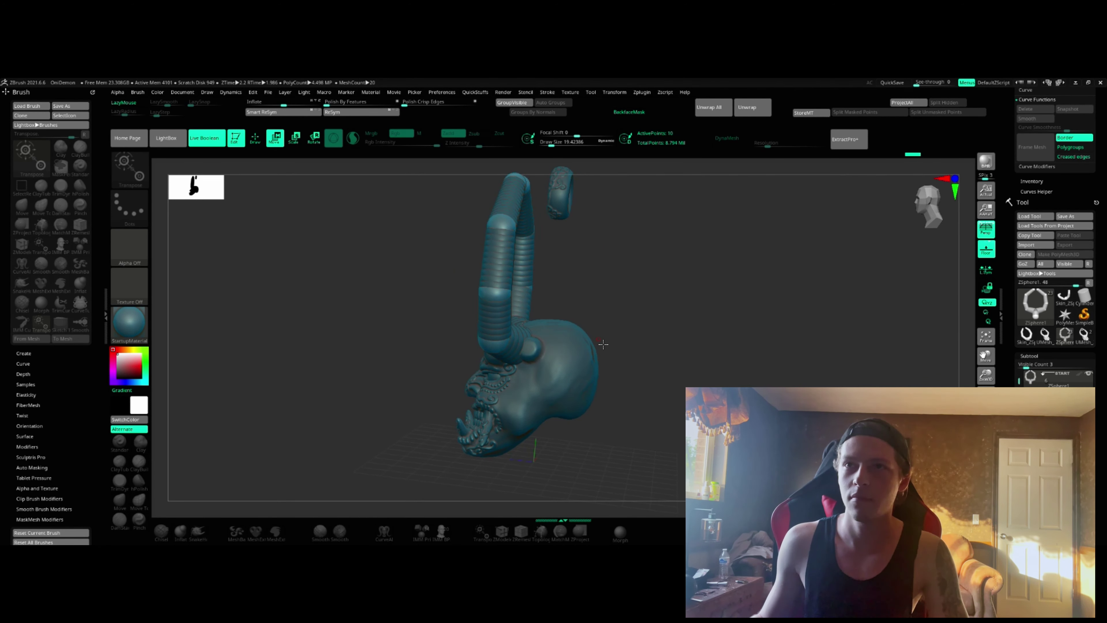
right_drag(602, 344, 620, 317)
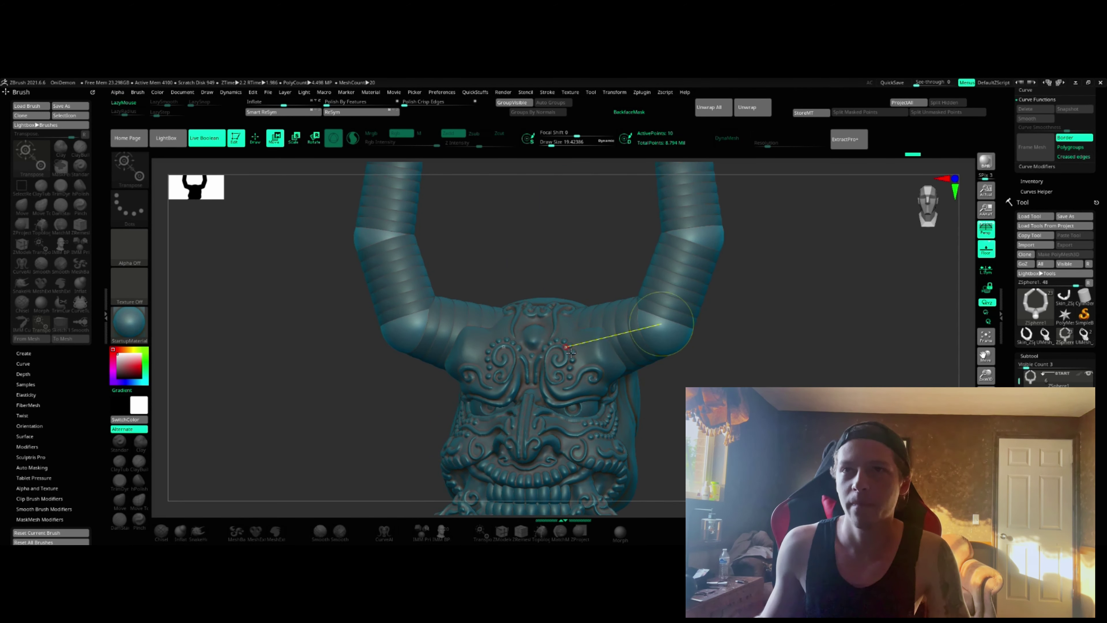
Check the ZSphere horns' fit on the mask head and preview them as an adaptive skin mesh.
alt+right_drag(705, 293, 640, 359)
alt+right_drag(649, 262, 635, 299)
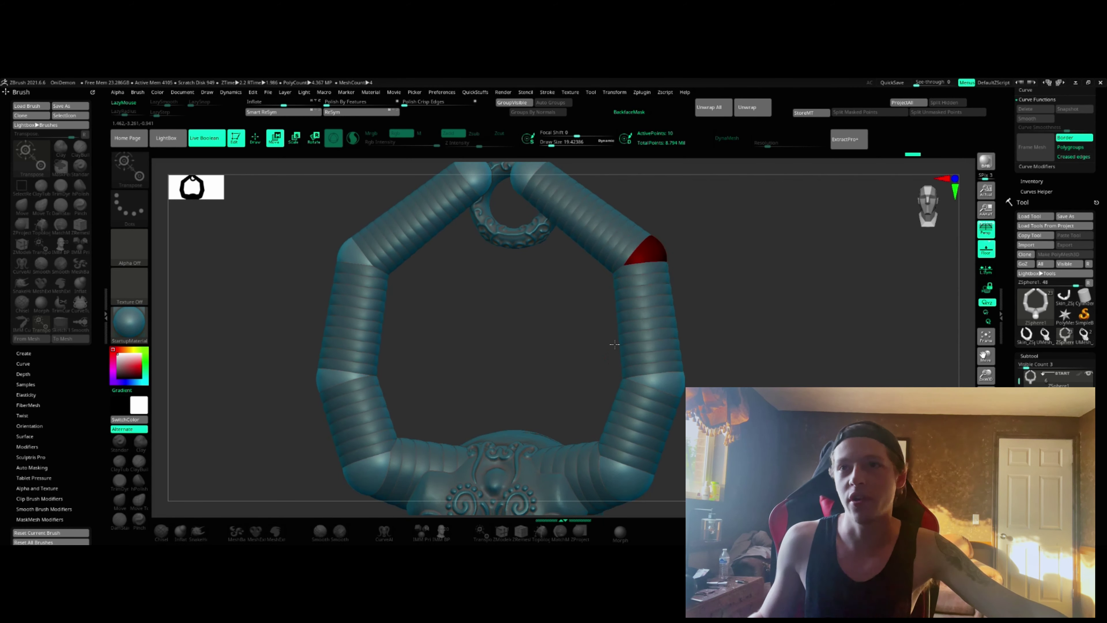
alt+right_drag(616, 345, 596, 209)
right_drag(593, 299, 610, 306)
shift+right_drag(674, 323, 654, 320)
ctrl+right_drag(560, 303, 598, 325)
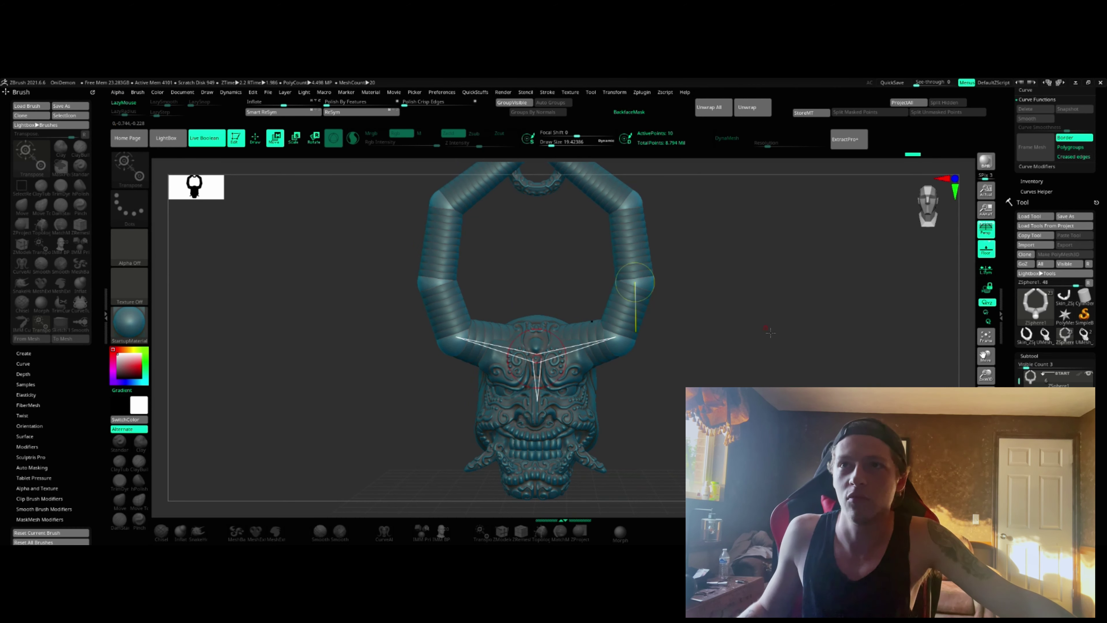
key(a)
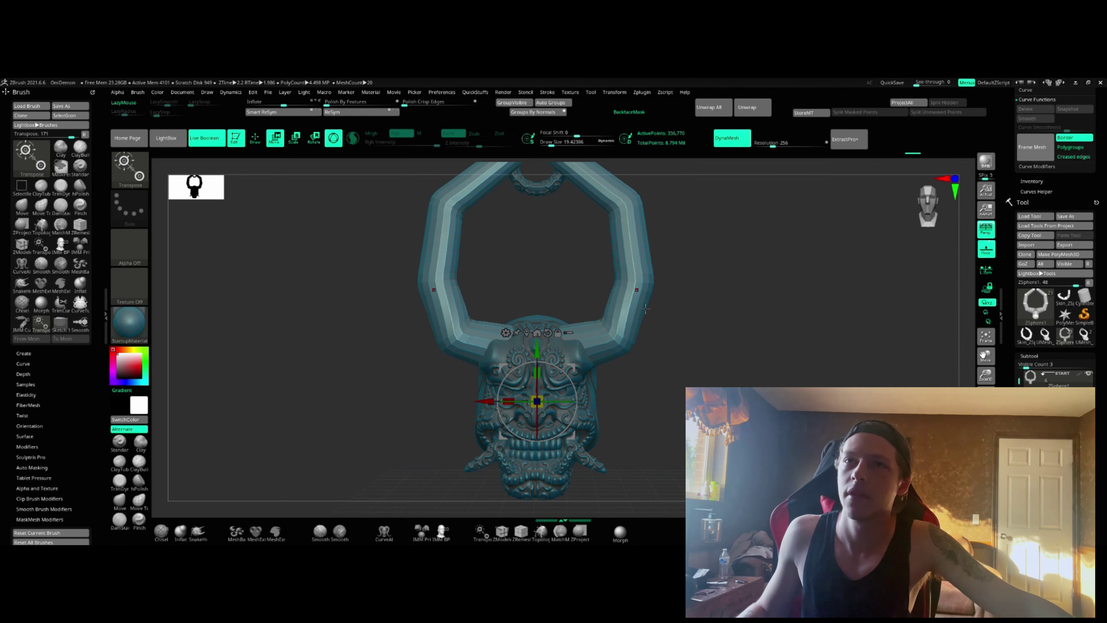
right_drag(685, 331, 667, 324)
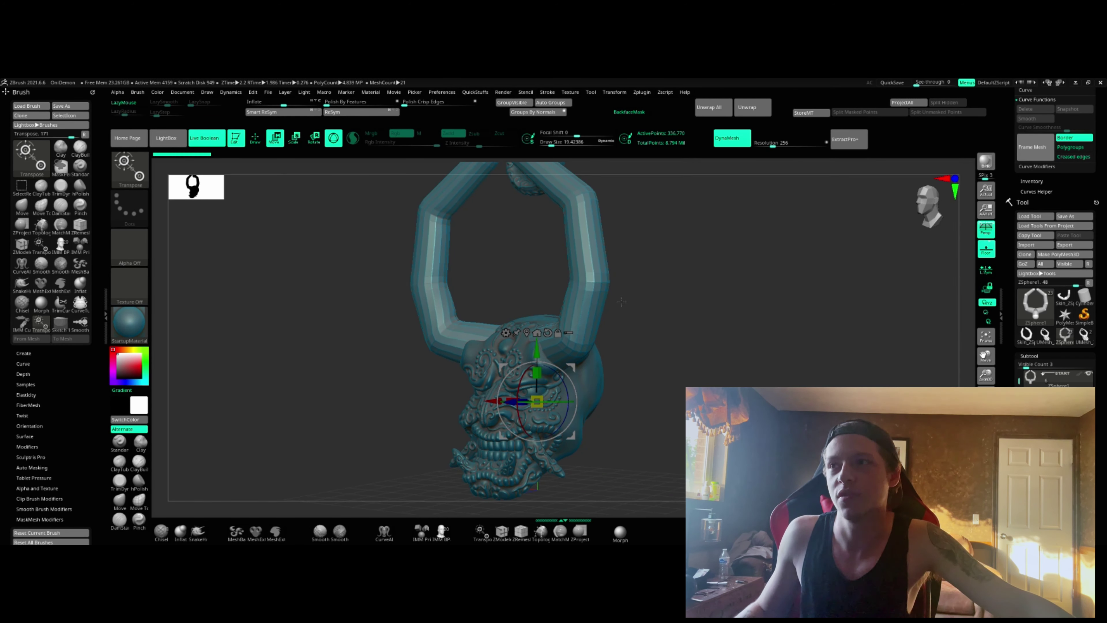
drag(625, 300, 679, 292)
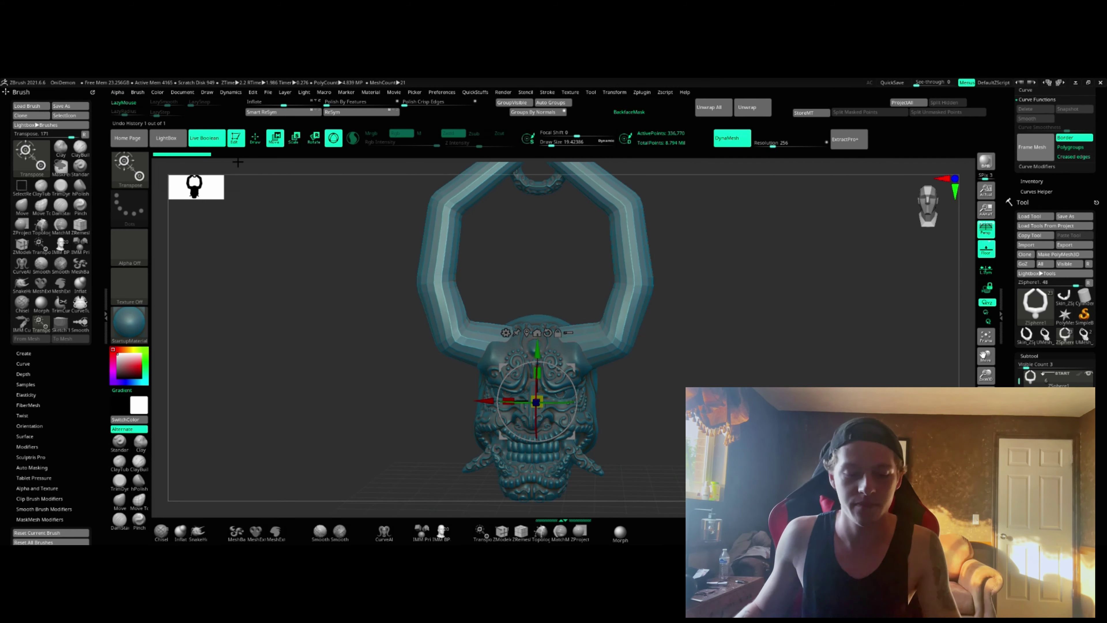
Switch to the merged mask tool UMesh_ZSphere2 with the ornamented horns and frame its face.
key(ctrl)
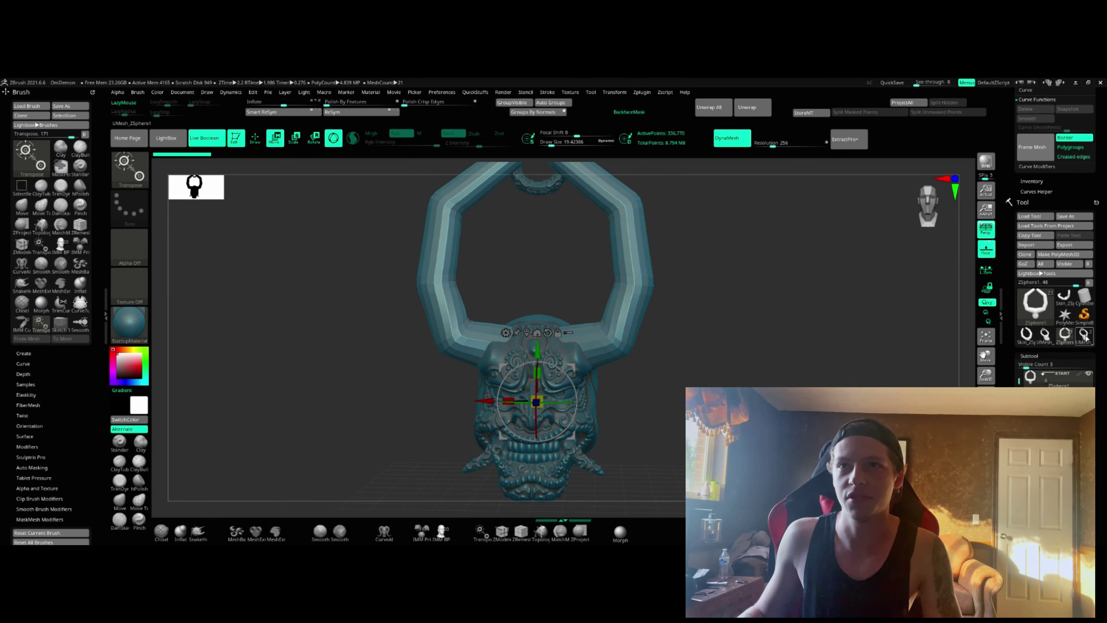
click(1044, 334)
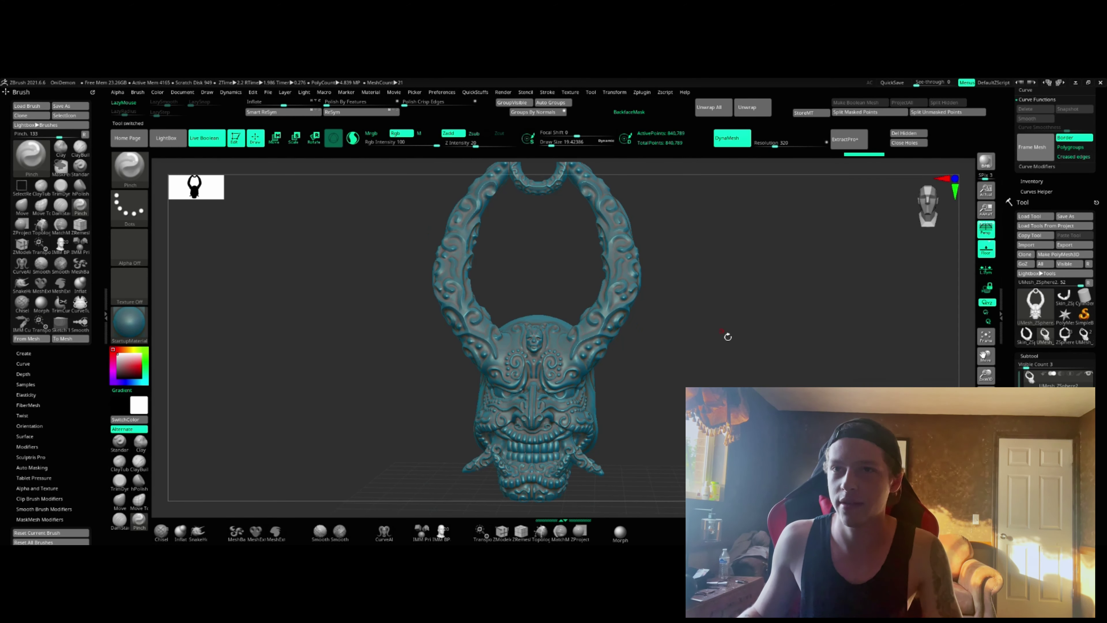
mouse_move(655, 303)
alt+right_down()
mouse_move(581, 323)
mouse_move(559, 349)
alt+right_up()
alt+right_drag(573, 286, 620, 333)
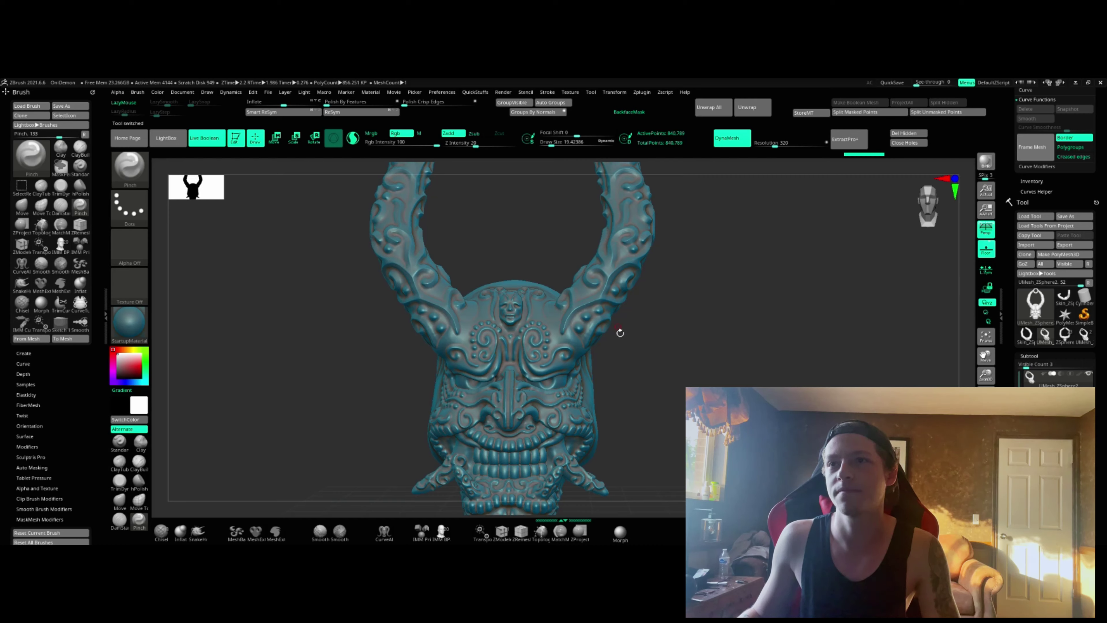
ctrl+right_drag(570, 375, 523, 453)
alt+right_drag(497, 501, 615, 381)
ctrl+right_drag(628, 313, 622, 352)
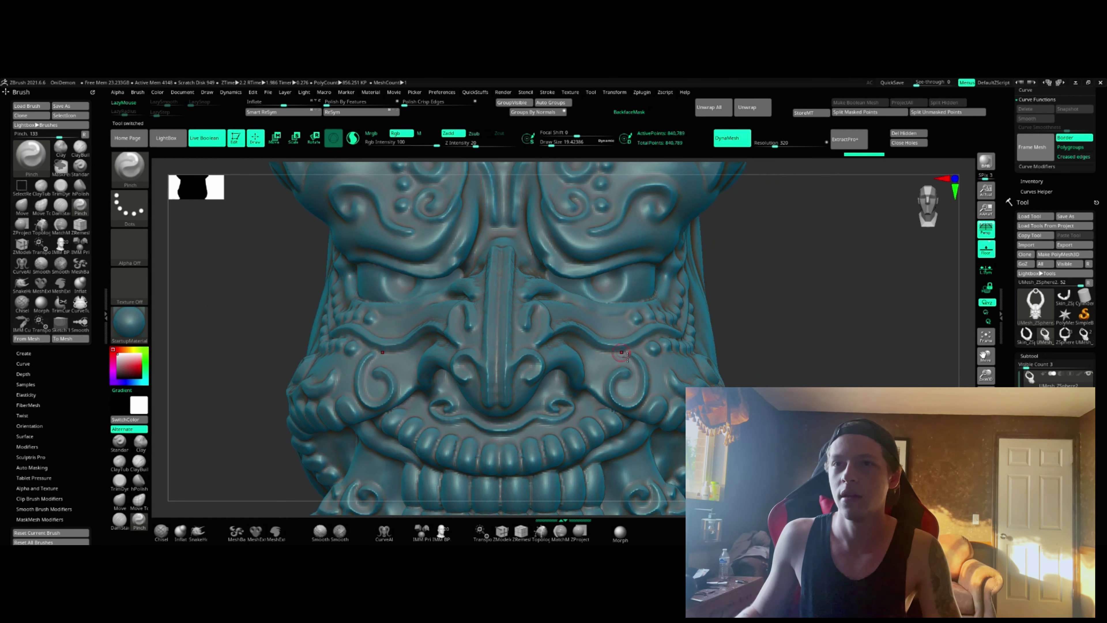
Examine the merged mesh's surface up close around the nose, cheek ornaments and teeth.
mouse_move(495, 347)
ctrl+right_down()
mouse_move(502, 384)
mouse_move(529, 340)
ctrl+right_up()
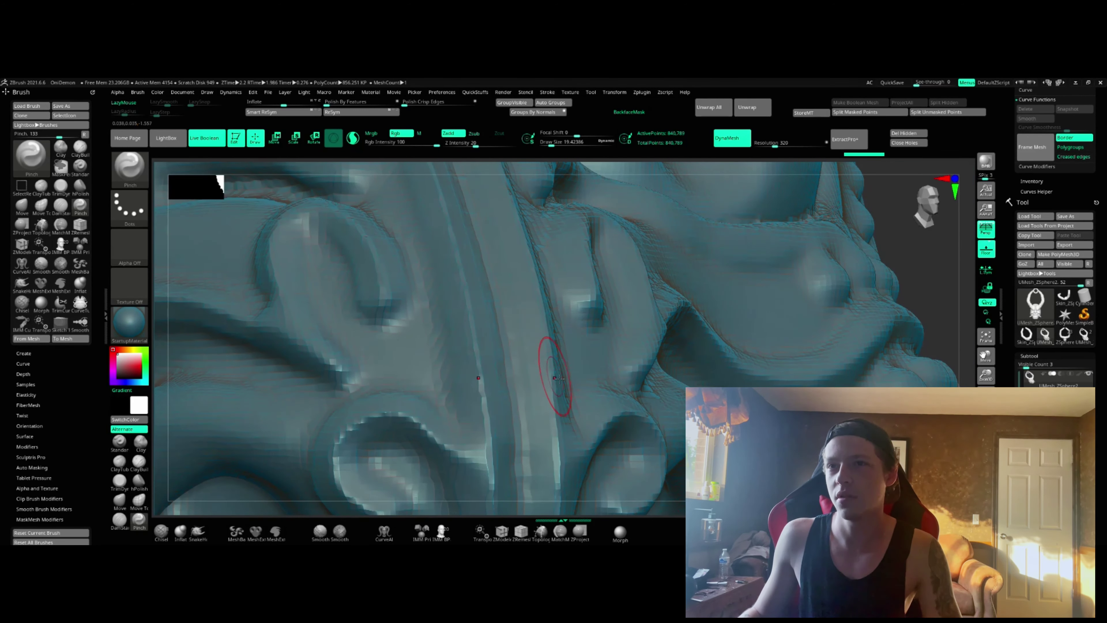
alt+right_drag(713, 320, 672, 236)
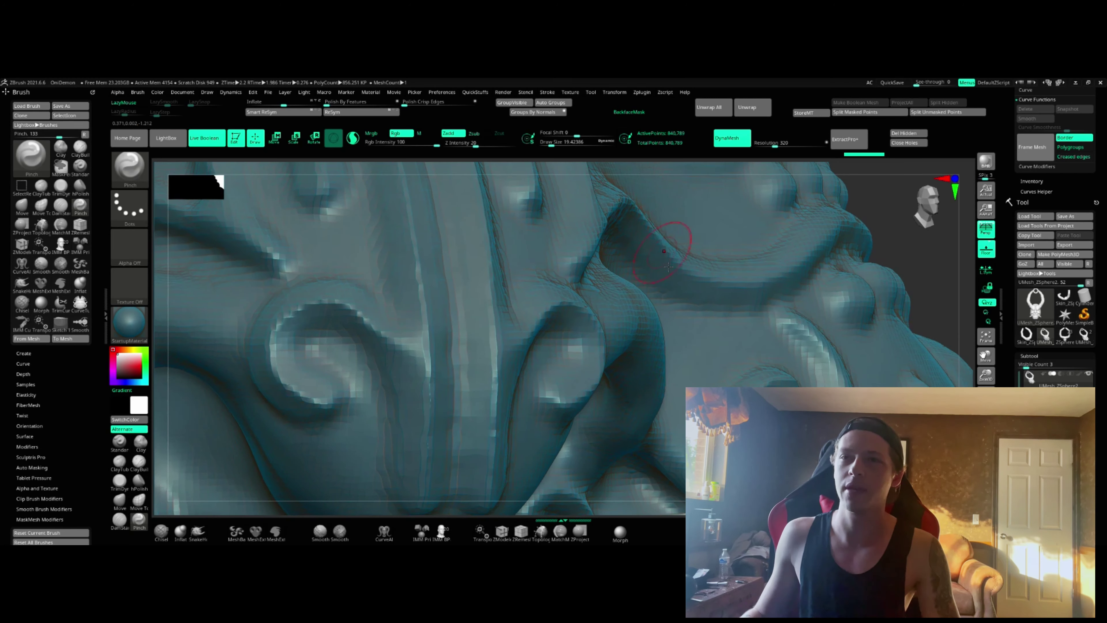
ctrl+right_drag(636, 375, 607, 301)
drag(607, 301, 542, 289)
ctrl+right_drag(592, 343, 592, 306)
alt+right_drag(774, 286, 699, 305)
drag(698, 305, 727, 295)
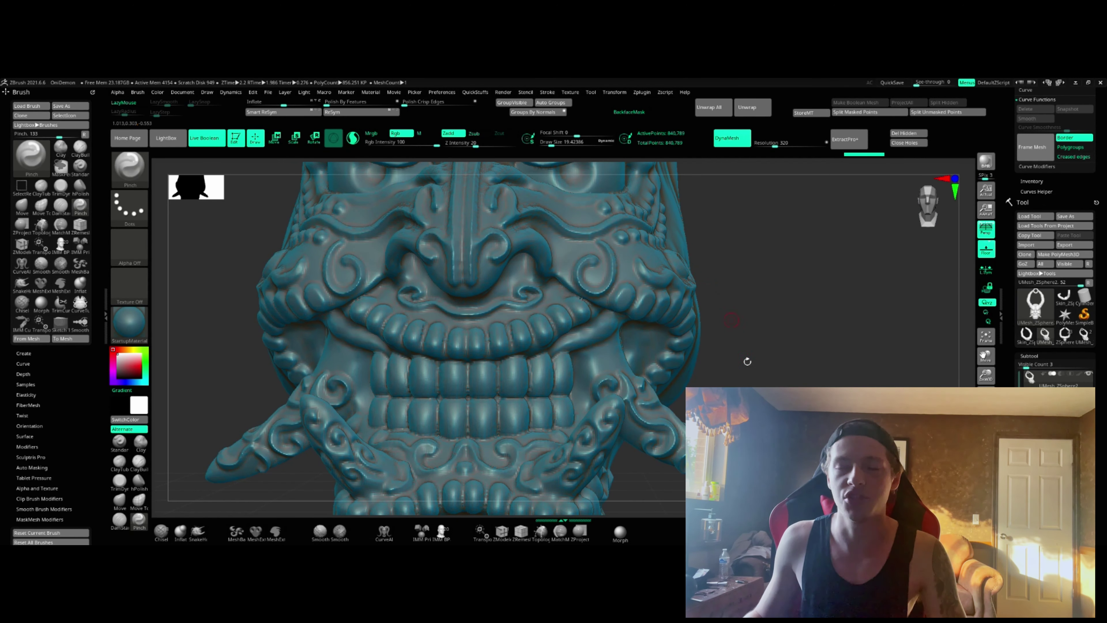
ctrl+right_drag(601, 228, 581, 283)
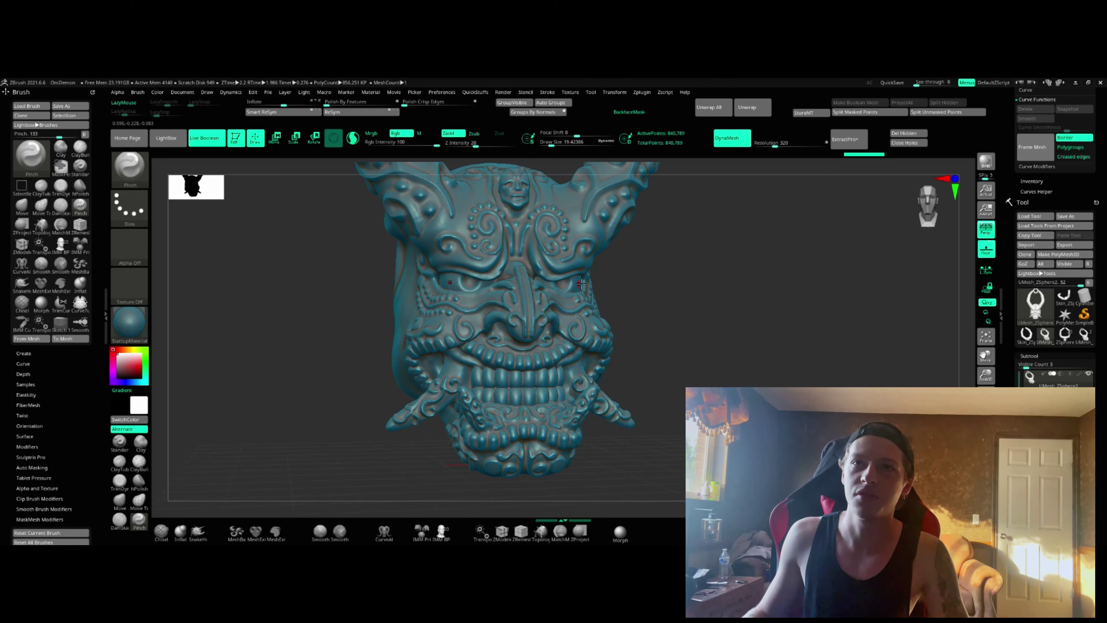
click(60, 284)
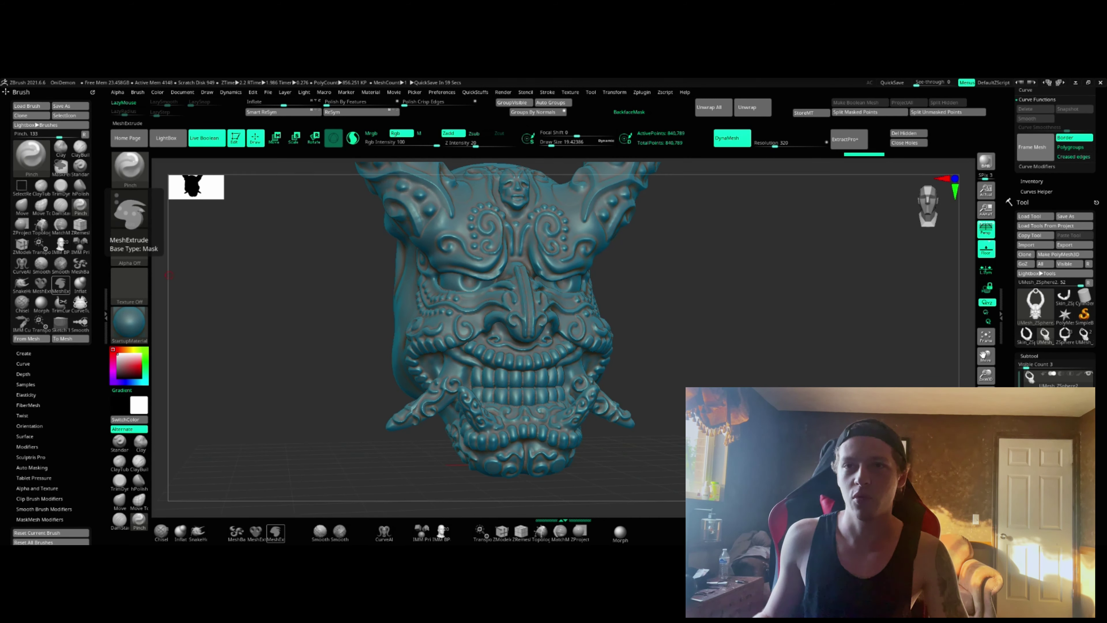
shift+drag(269, 373, 258, 378)
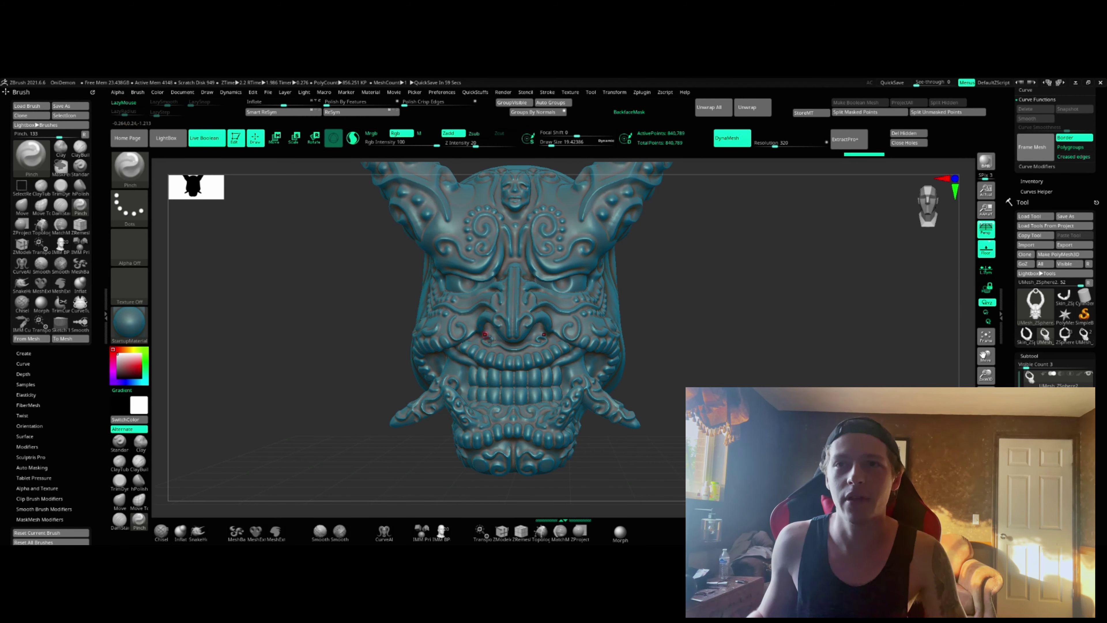
alt+drag(368, 283, 348, 353)
alt+drag(462, 327, 501, 315)
right_drag(510, 315, 494, 311)
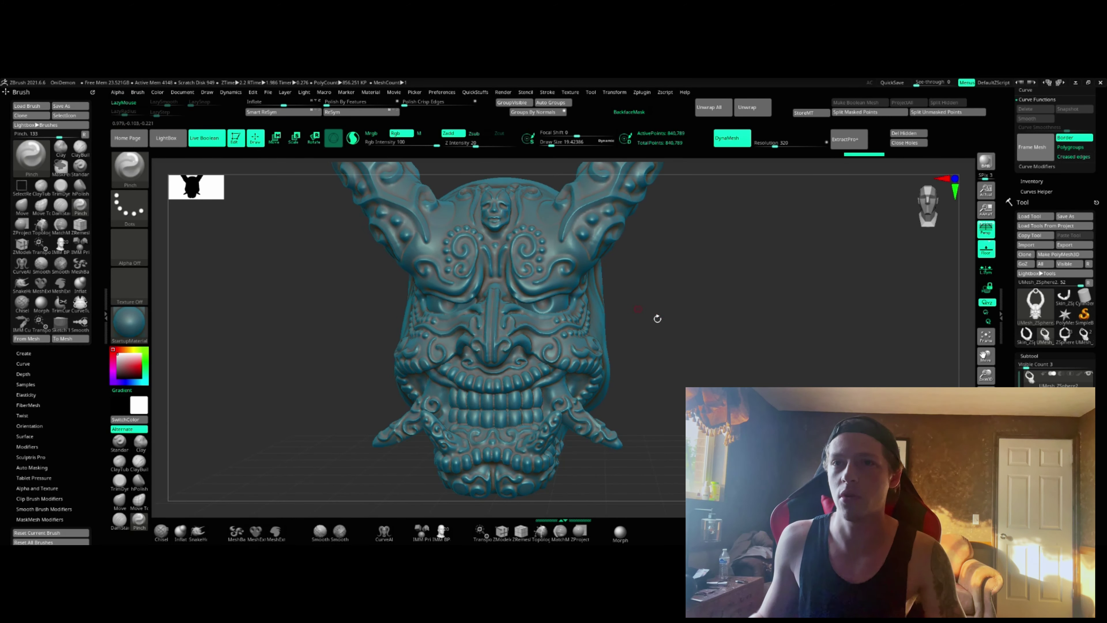
mouse_move(668, 314)
mouse_down()
mouse_move(691, 307)
mouse_move(500, 328)
mouse_up()
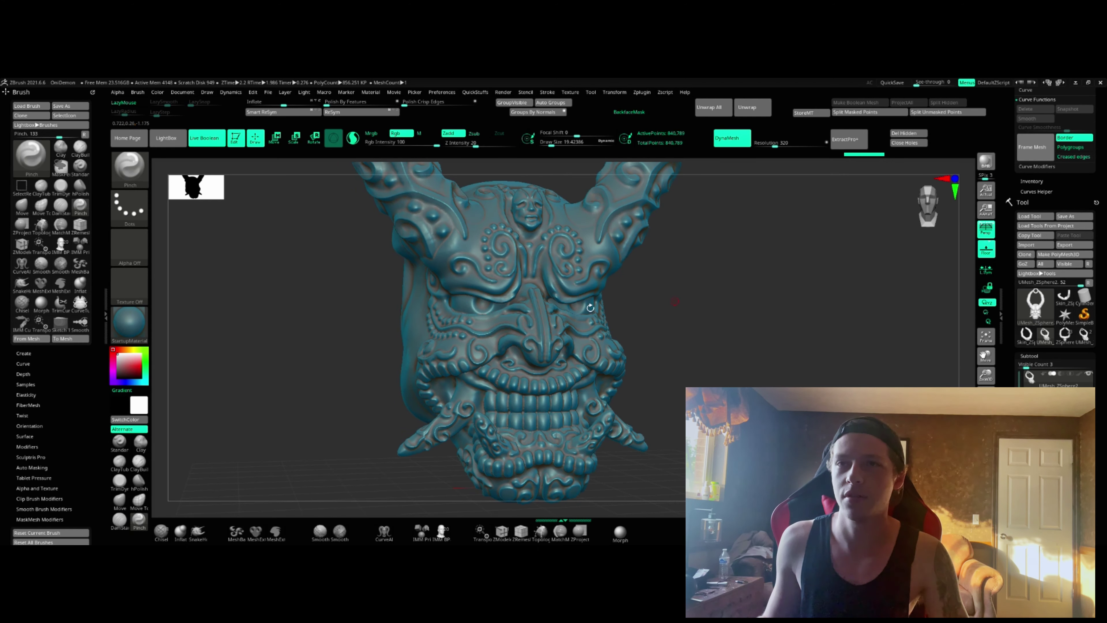
scroll(539, 284, up, 5)
scroll(540, 284, down, 5)
shift+drag(744, 323, 690, 331)
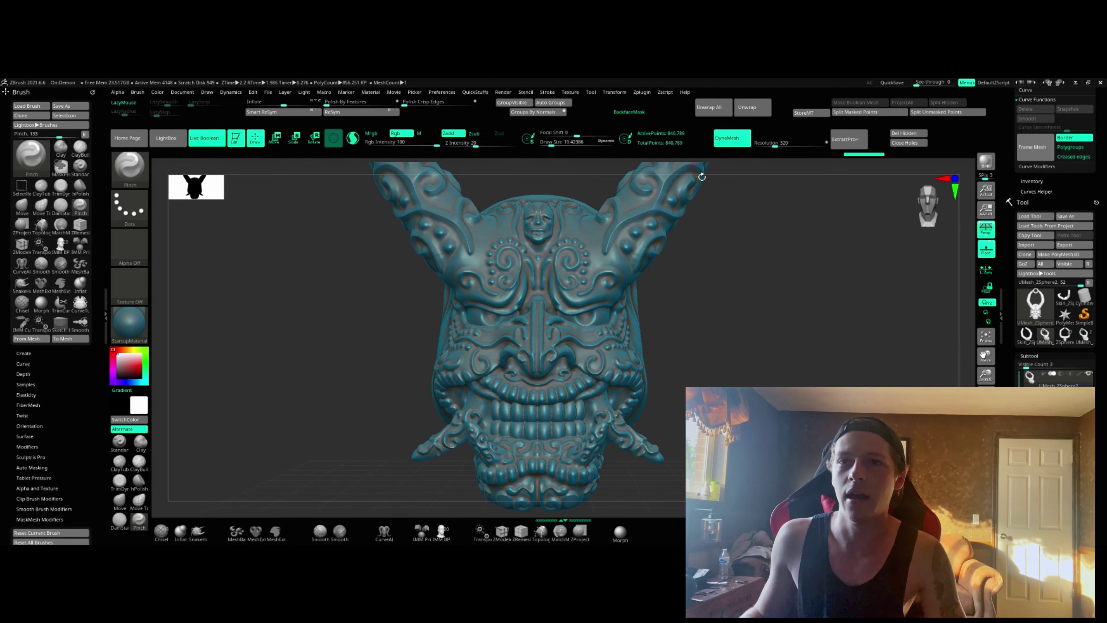
alt+drag(670, 361, 633, 374)
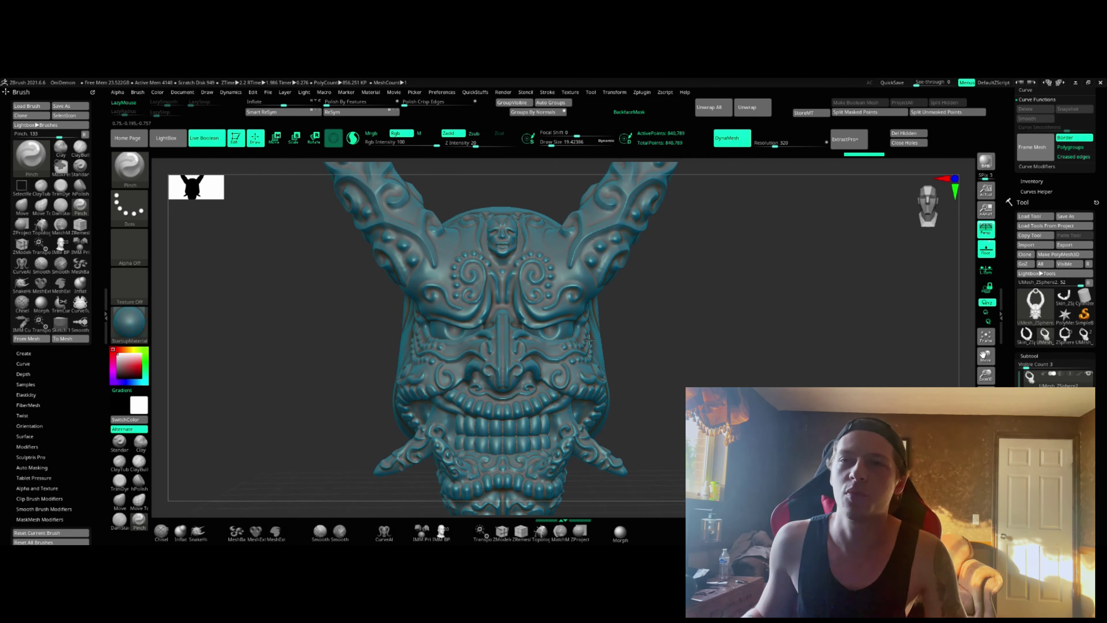
Examine the merged mask's eyes and forehead ornament, its horns in side profile and its hollowed back.
scroll(549, 348, up, 5)
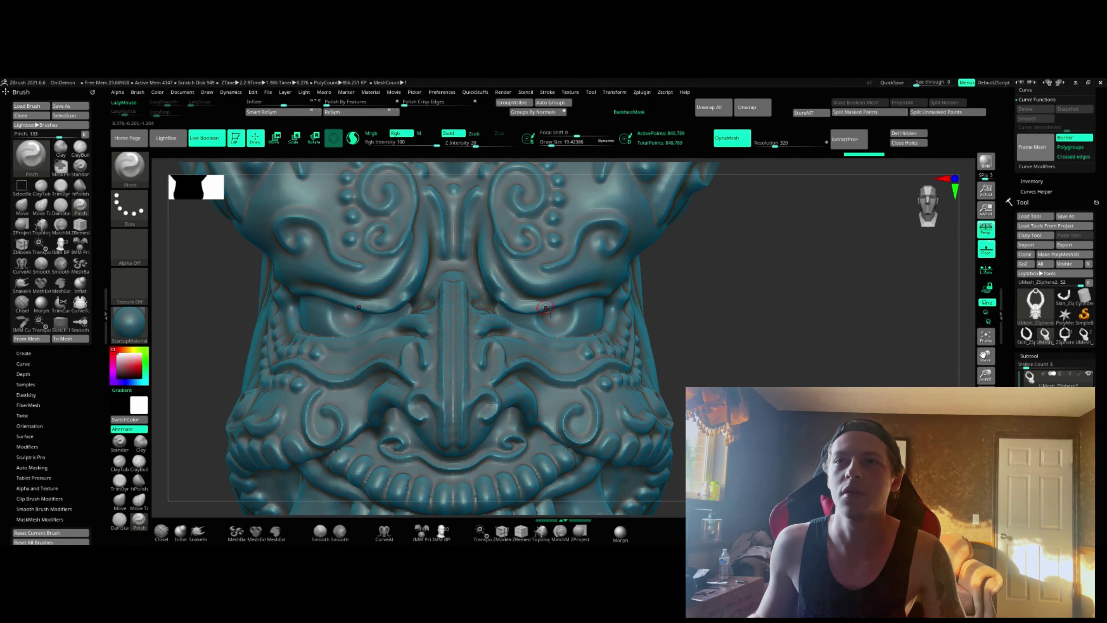
scroll(550, 312, down, 5)
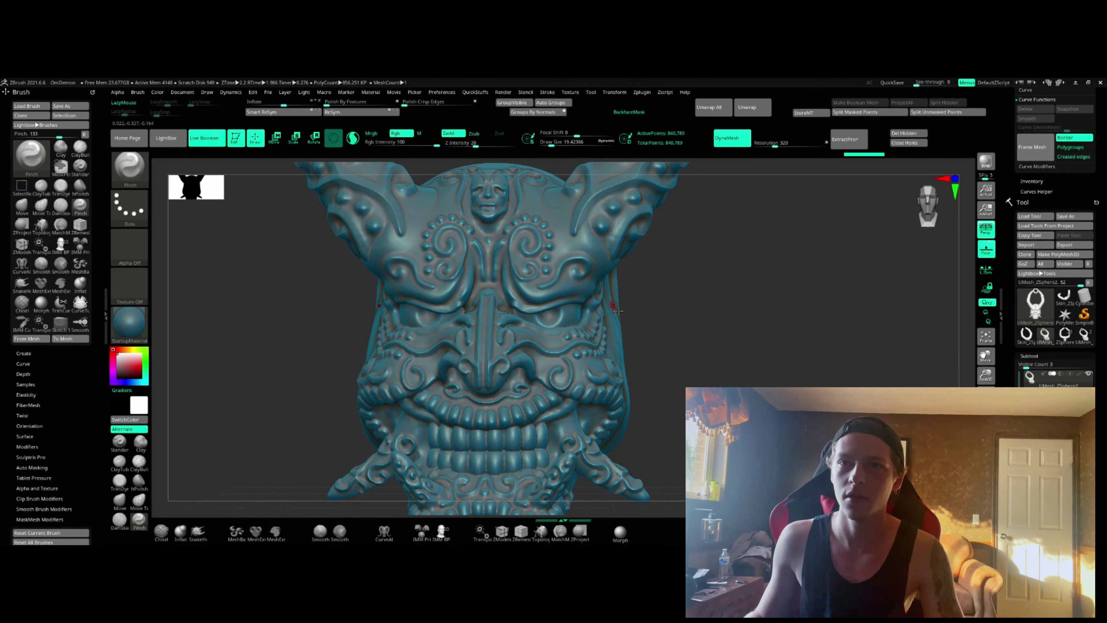
alt+right_drag(615, 313, 643, 319)
scroll(615, 279, up, 8)
alt+right_drag(593, 256, 585, 283)
mouse_move(581, 277)
alt+mouse_down()
mouse_move(593, 353)
mouse_move(543, 332)
mouse_move(567, 336)
mouse_move(495, 339)
mouse_move(694, 351)
mouse_move(623, 356)
mouse_move(649, 341)
mouse_move(689, 371)
mouse_move(618, 331)
mouse_move(583, 347)
alt+mouse_up()
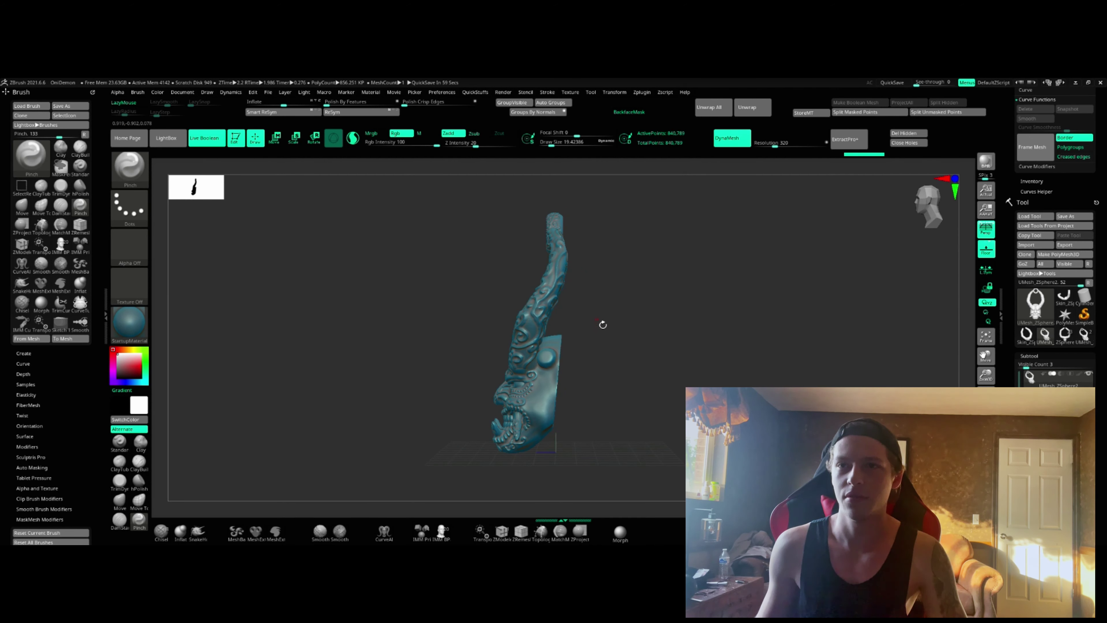
mouse_move(596, 323)
mouse_down()
mouse_move(544, 362)
mouse_move(615, 402)
mouse_move(567, 394)
mouse_up()
alt+right_drag(566, 395, 525, 366)
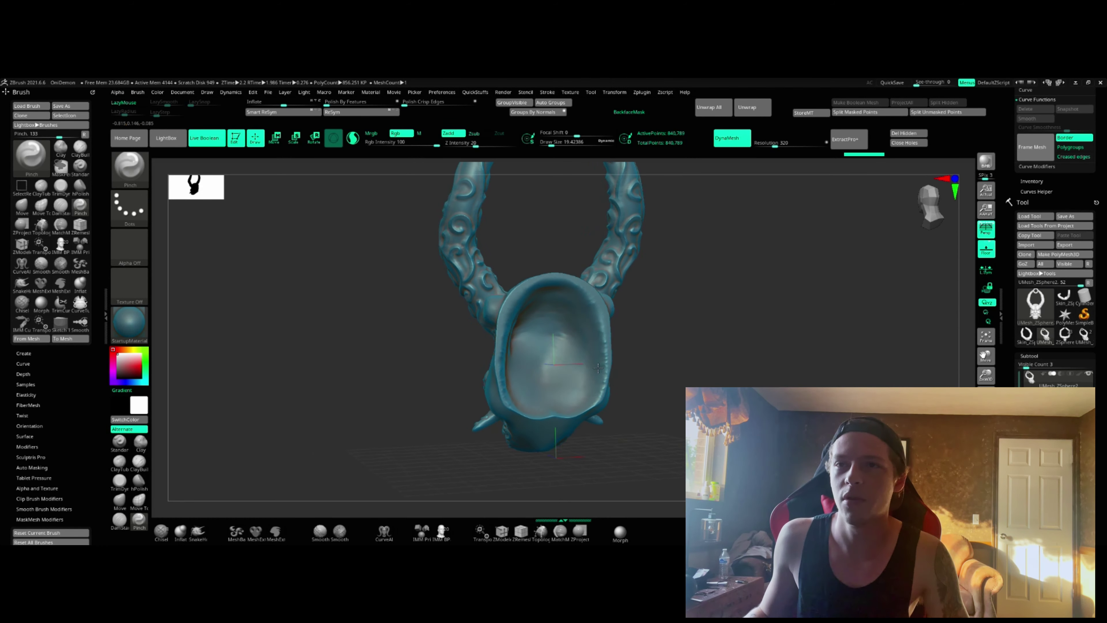
ctrl+right_drag(554, 325, 562, 362)
drag(563, 362, 479, 380)
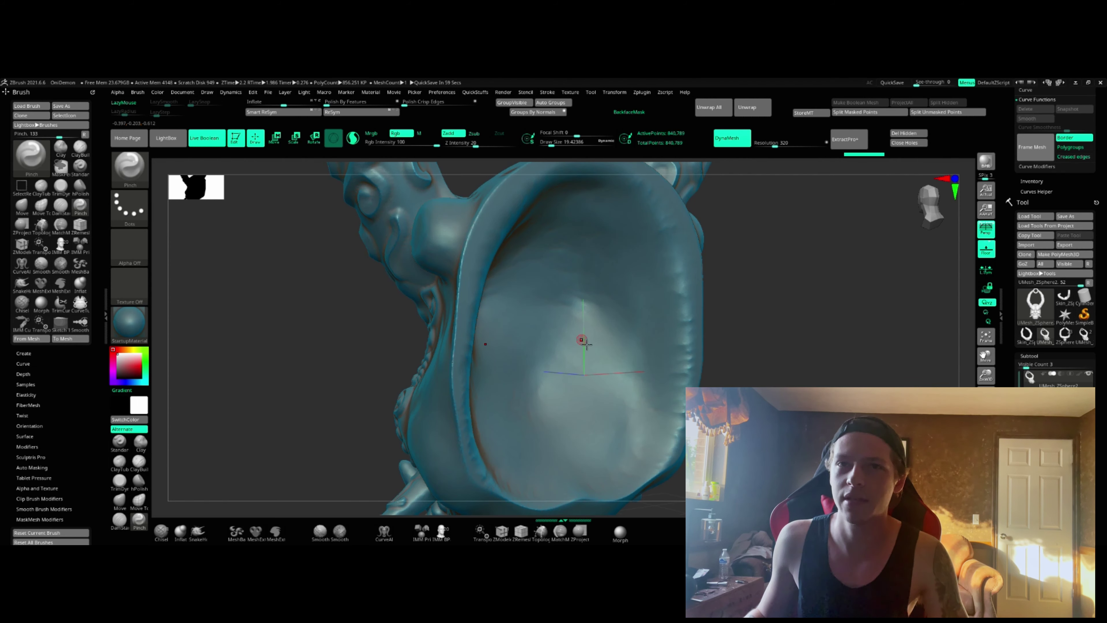
Mask the individual teeth of the upper row with MaskPen strokes, mirrored across the mouth.
mouse_move(721, 310)
mouse_down()
mouse_move(821, 325)
mouse_move(811, 325)
mouse_up()
mouse_move(693, 423)
alt+right_down()
mouse_move(628, 358)
mouse_move(623, 329)
mouse_move(539, 349)
alt+right_up()
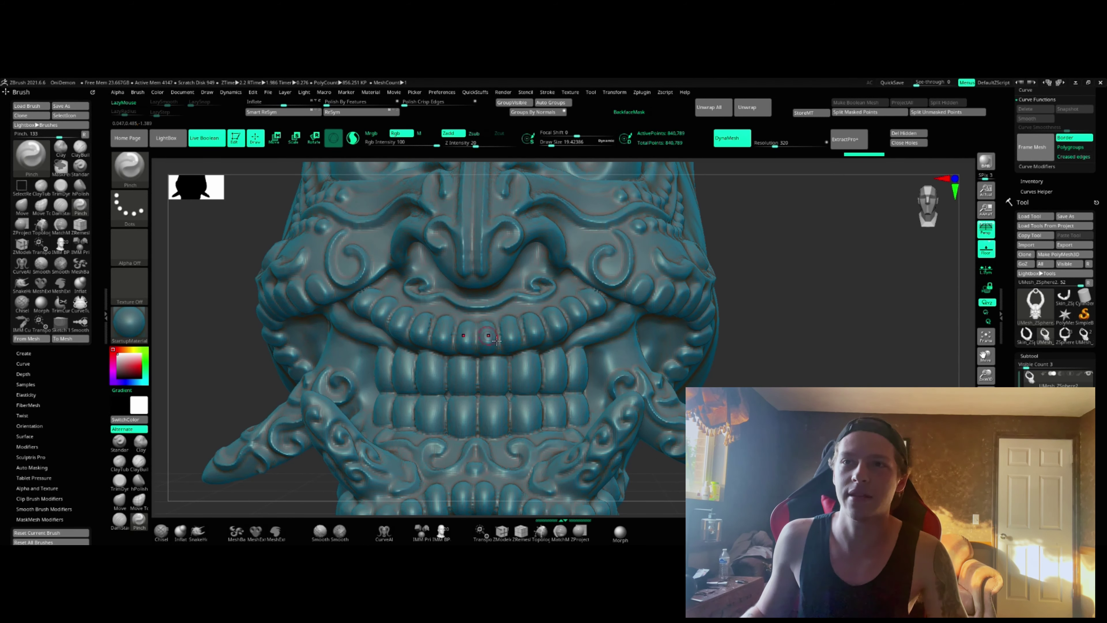
ctrl+right_drag(501, 332, 515, 322)
mouse_move(517, 323)
ctrl+mouse_down()
mouse_move(523, 342)
mouse_move(516, 309)
mouse_move(571, 341)
mouse_move(564, 349)
ctrl+mouse_up()
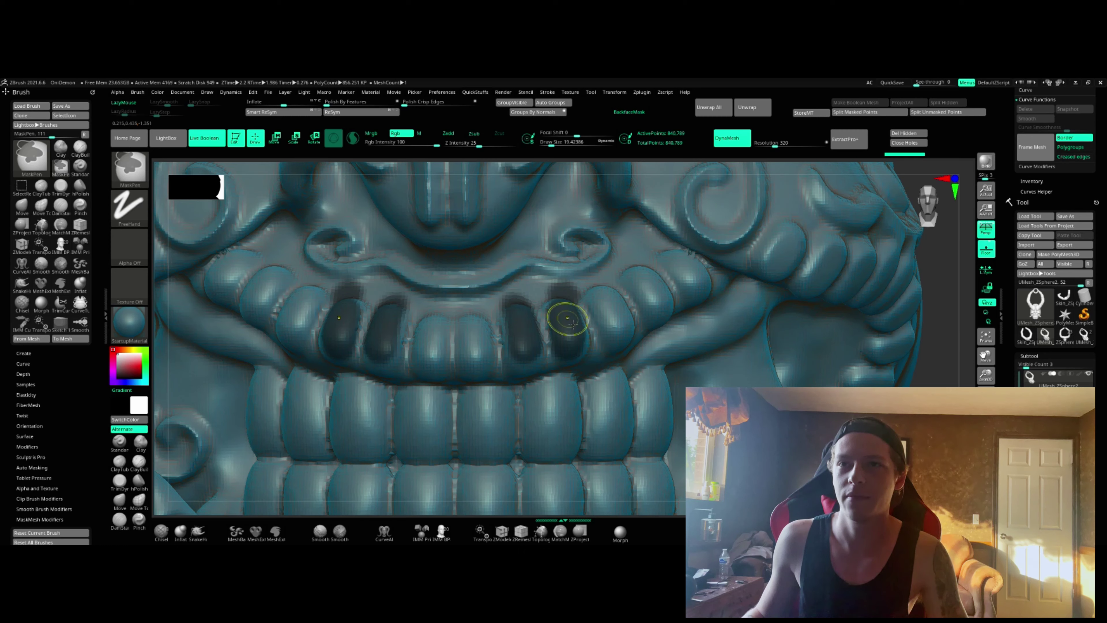
ctrl+drag(494, 316, 483, 379)
mouse_move(599, 305)
ctrl+mouse_down()
mouse_move(615, 325)
mouse_move(613, 305)
mouse_move(657, 302)
mouse_move(644, 279)
mouse_move(695, 279)
ctrl+mouse_up()
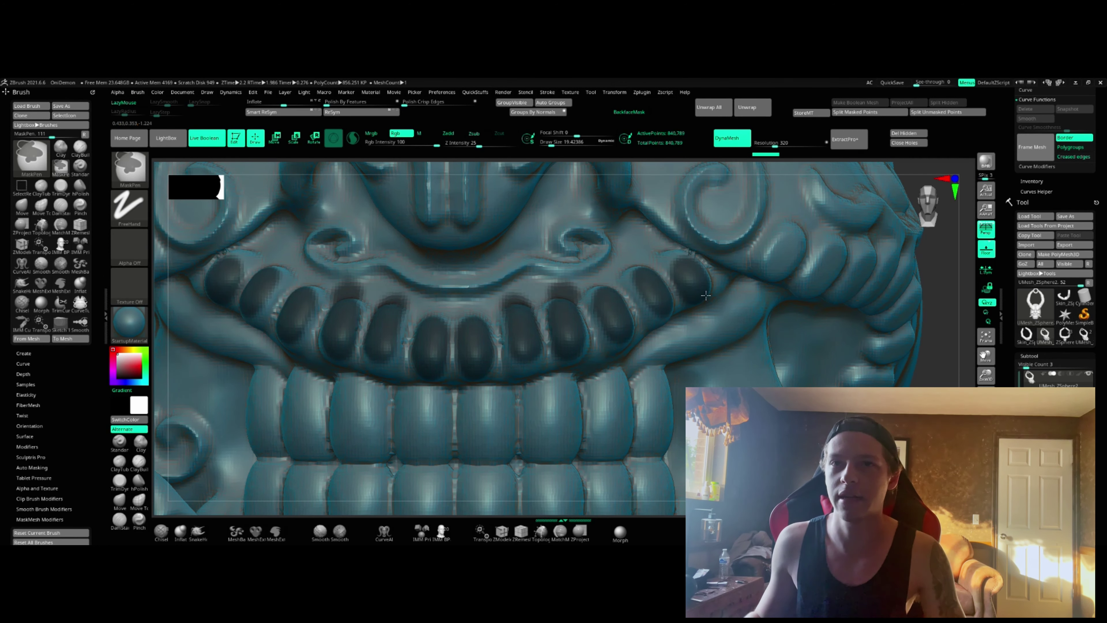
Invert the mask so that only the upper teeth are unmasked, and inspect them up close and from farther out.
alt+right_drag(749, 322, 841, 351)
ctrl+click(904, 357)
alt+right_drag(715, 320, 675, 319)
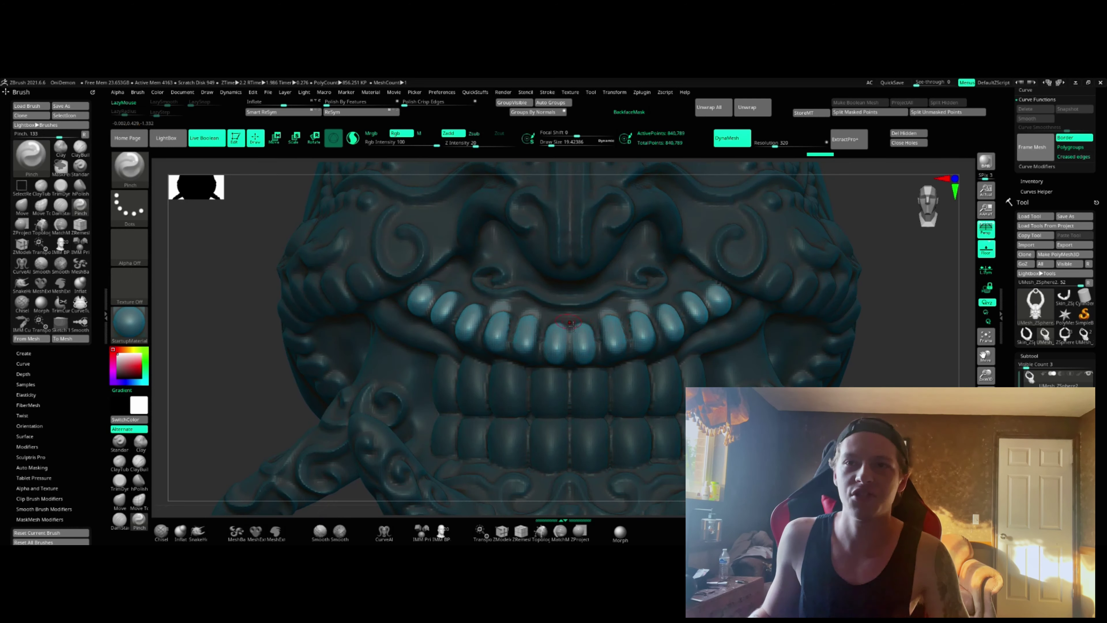
ctrl+right_drag(584, 320, 599, 342)
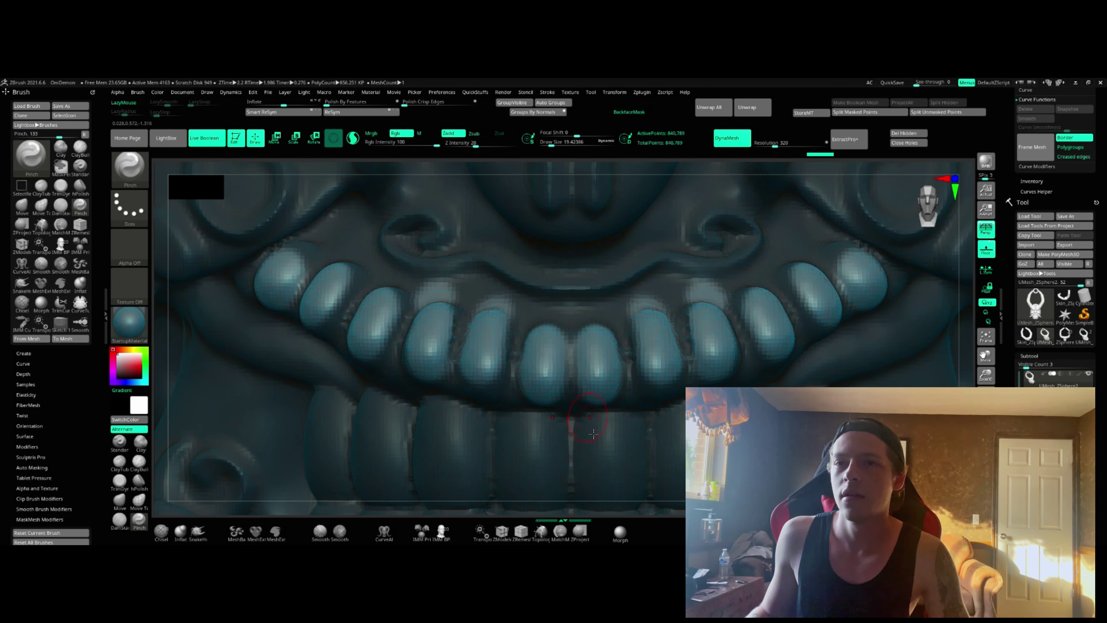
ctrl+right_drag(601, 360, 560, 325)
right_drag(854, 299, 824, 297)
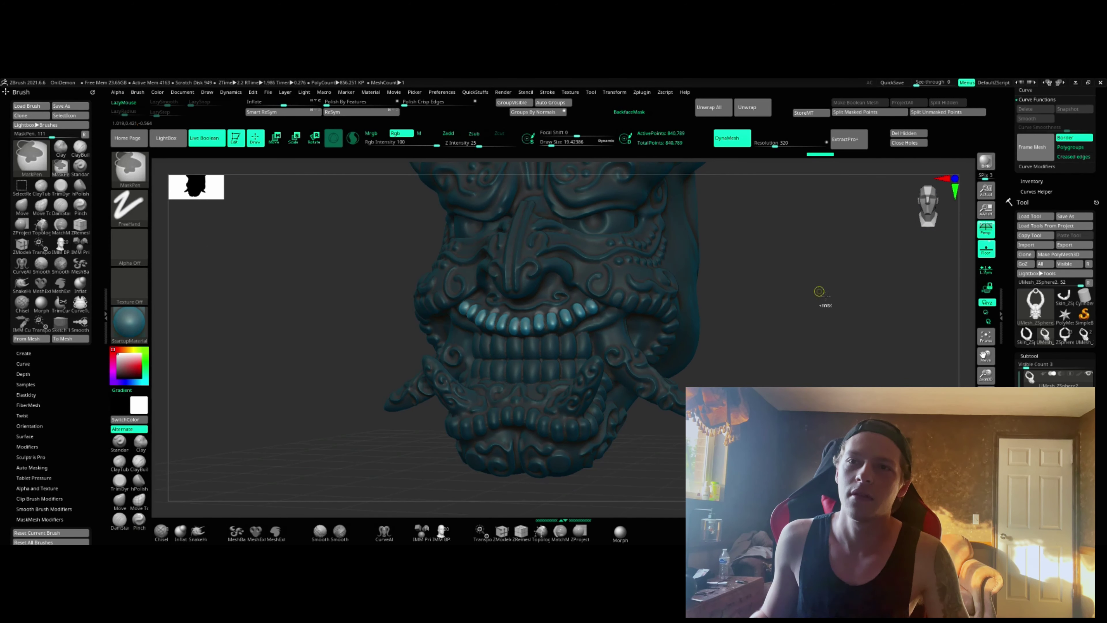
Clear the teeth mask and frame the face with the lower parts of the horns.
ctrl+drag(745, 281, 756, 306)
right_drag(756, 307, 754, 306)
alt+right_drag(623, 419, 540, 384)
alt+right_drag(617, 290, 636, 308)
alt+right_drag(564, 293, 595, 390)
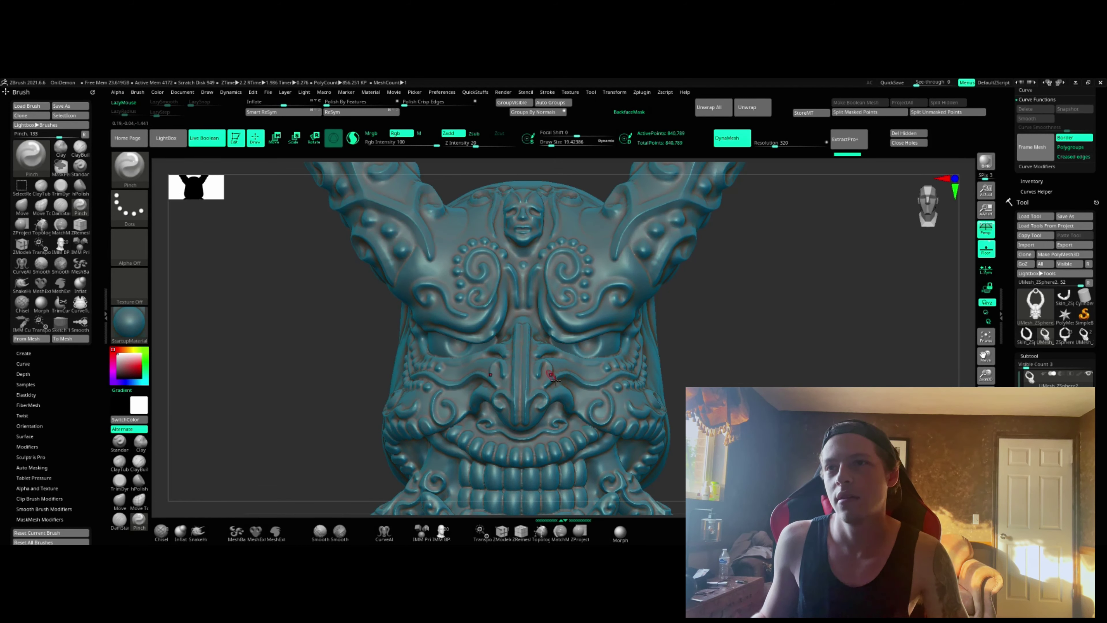
Try masking the cheek area below the eyes, and clear the mask.
key(ctrl)
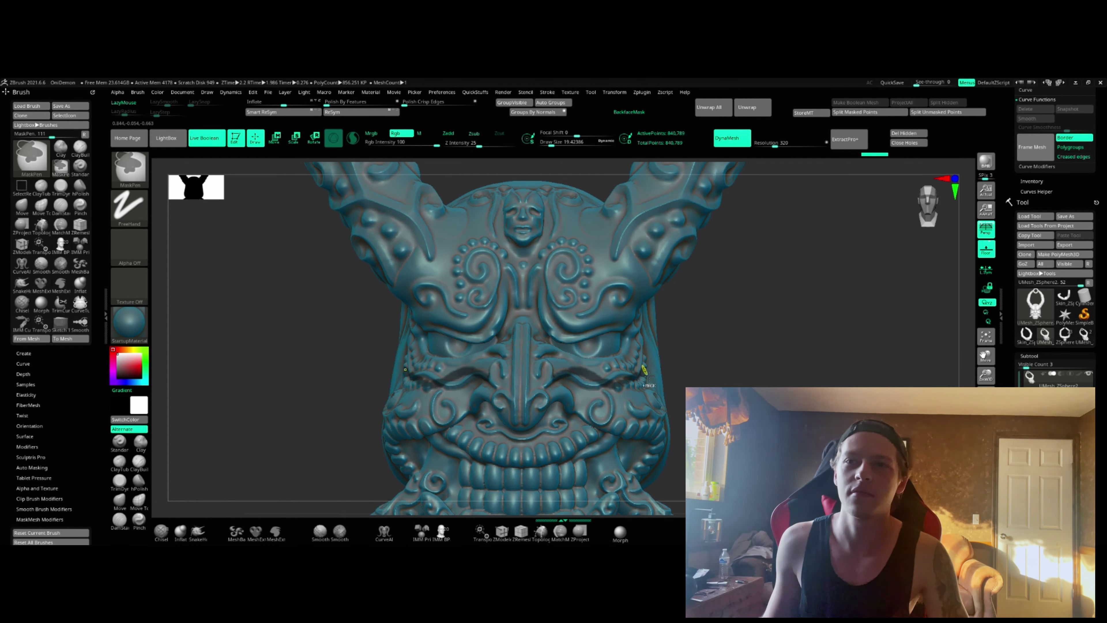
key(ctrl+z)
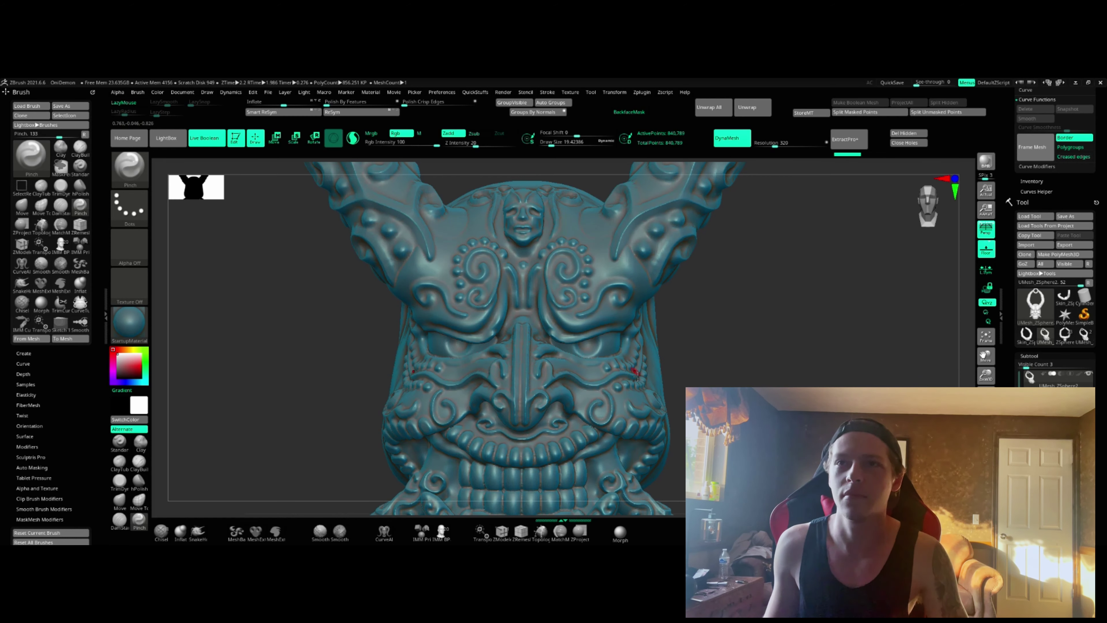
right_drag(632, 370, 567, 374)
ctrl+drag(557, 370, 601, 380)
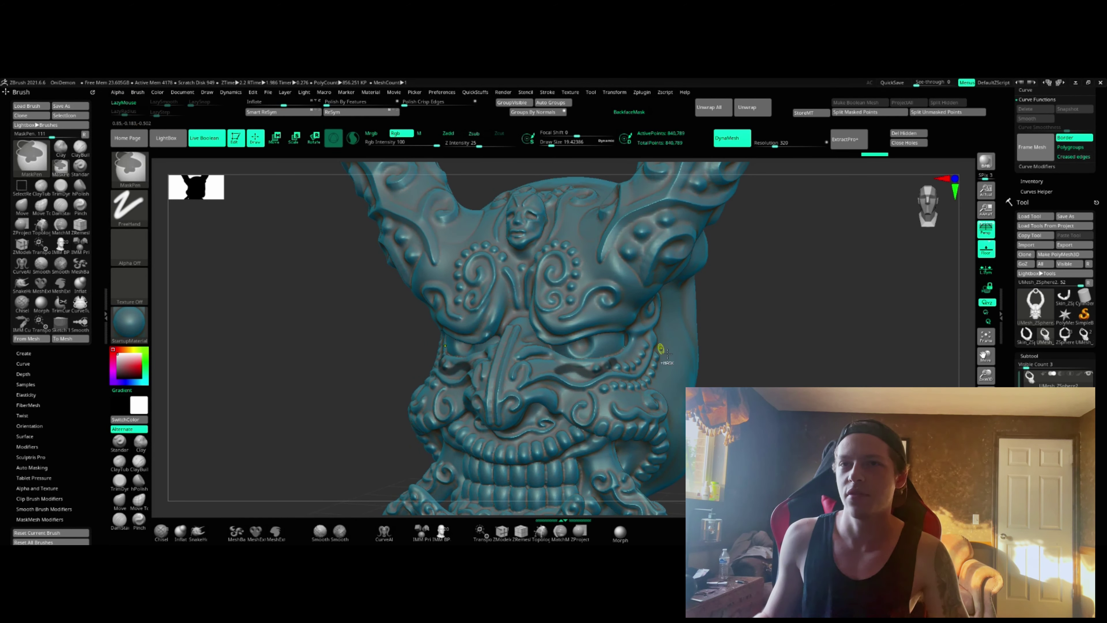
mouse_move(701, 327)
ctrl+mouse_down()
mouse_move(722, 320)
mouse_move(742, 340)
mouse_move(750, 328)
mouse_move(723, 342)
mouse_move(719, 367)
ctrl+mouse_up()
Mask a small patch on each side of the forehead face ornament and invert the mask.
right_drag(558, 311, 529, 314)
ctrl+drag(569, 302, 575, 302)
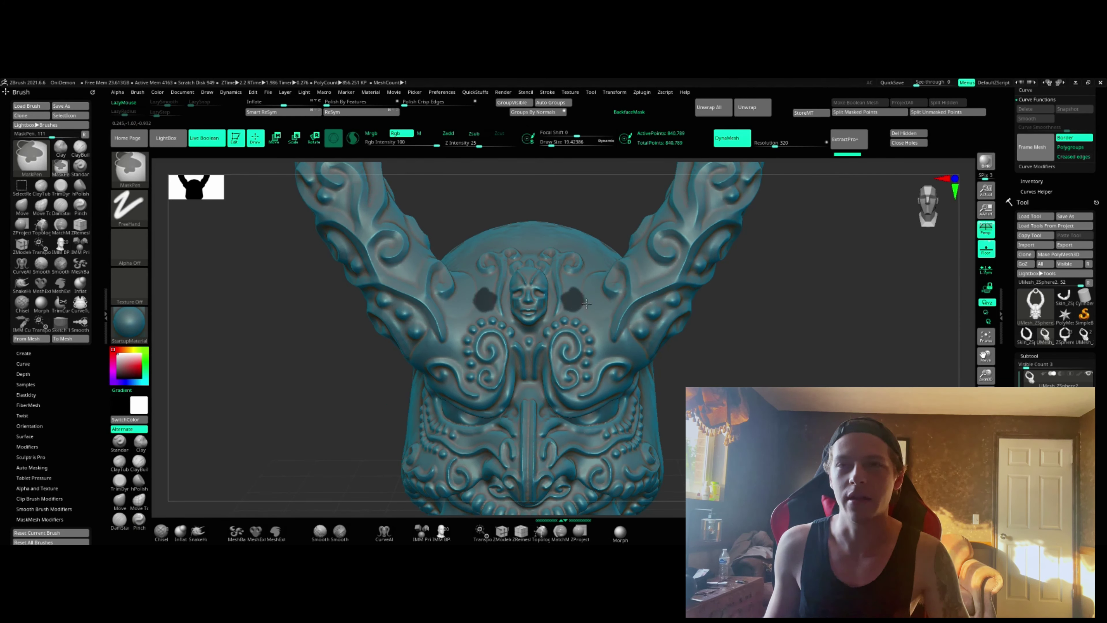
ctrl+click(726, 345)
right_drag(729, 344, 658, 349)
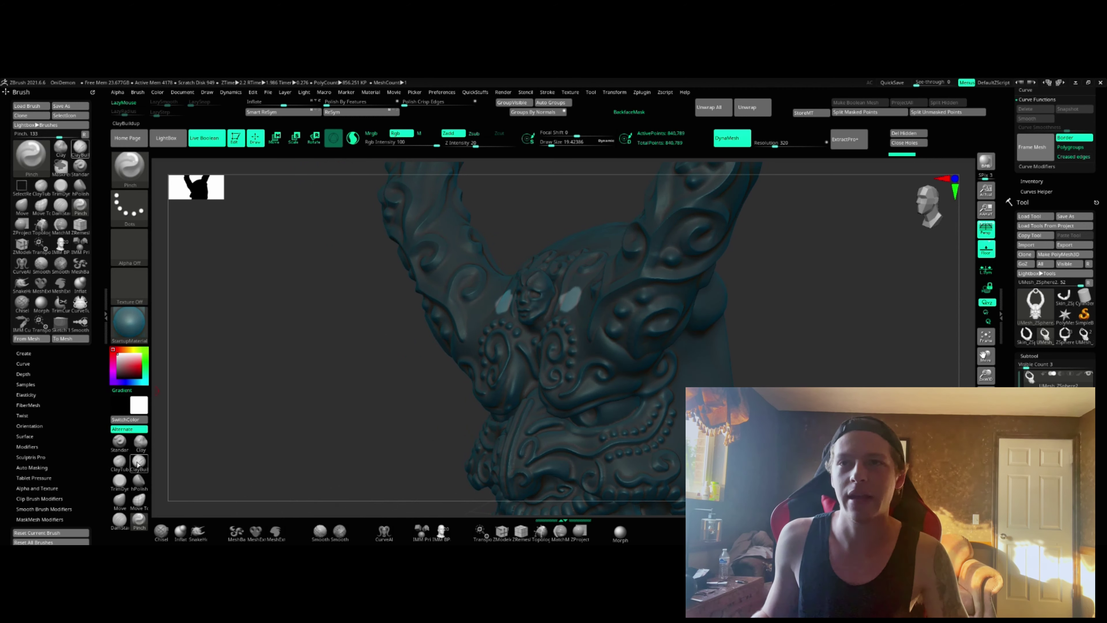
Try pulling out the unmasked forehead patches with the Move brush, and undo back to the unmasked mesh.
click(119, 499)
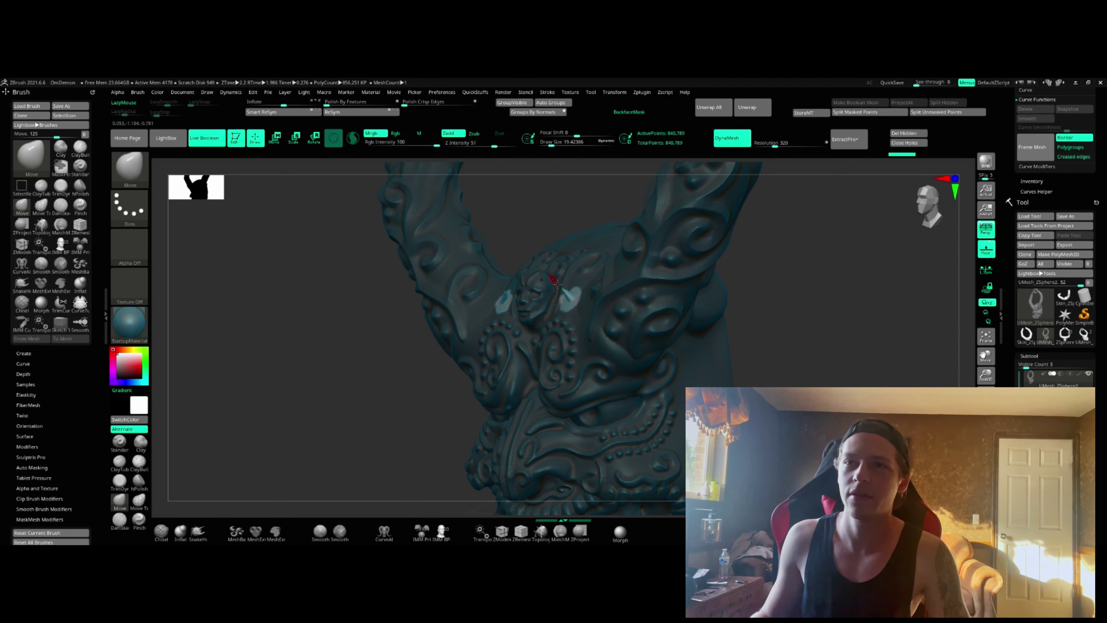
right_drag(591, 297, 610, 304)
key(ctrl+z)
key(ctrl+z)
key(ctrl+z)
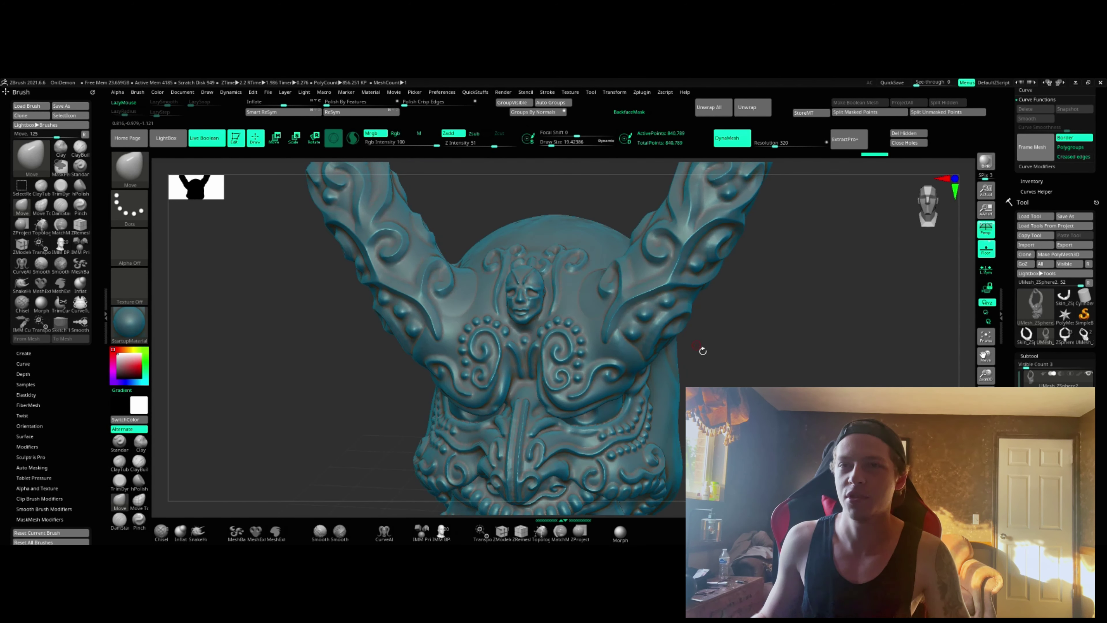
right_drag(703, 352, 711, 353)
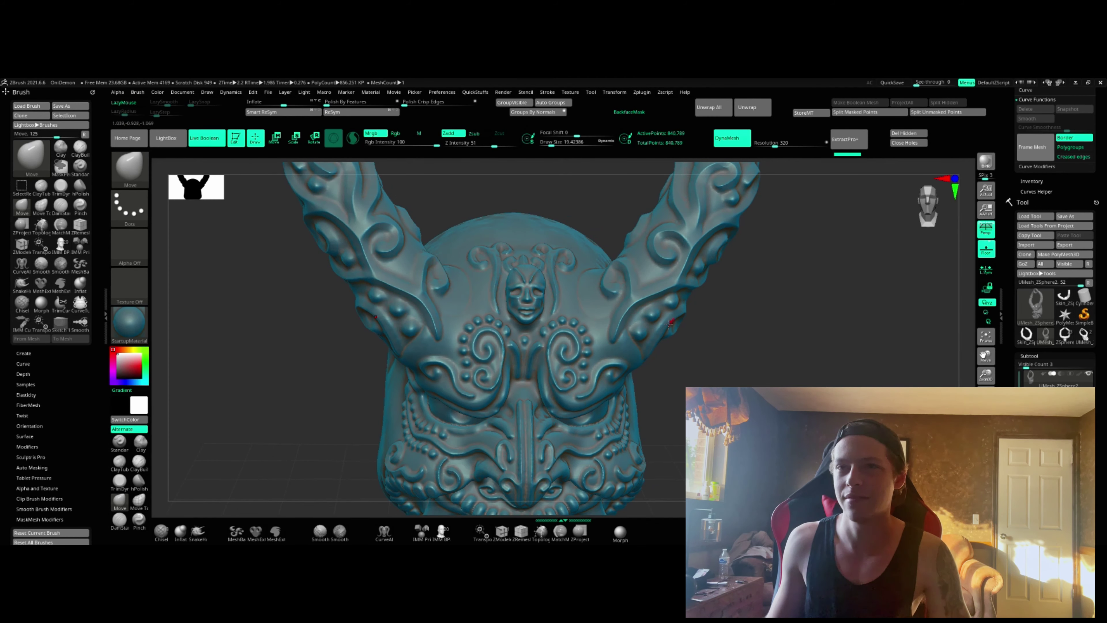
Compare the merged mask with the plain horns of the ZSphere1 tool, and return to UMesh_ZSphere2.
ctrl+right_drag(593, 325, 580, 291)
mouse_move(604, 311)
ctrl+right_down()
mouse_move(635, 334)
mouse_move(571, 326)
mouse_move(554, 308)
mouse_move(528, 312)
mouse_move(557, 337)
mouse_move(507, 340)
mouse_move(566, 344)
mouse_move(571, 364)
mouse_move(619, 349)
mouse_move(571, 358)
mouse_move(562, 331)
ctrl+right_up()
mouse_move(693, 469)
shift+right_down()
mouse_move(699, 476)
mouse_move(699, 405)
mouse_move(656, 337)
mouse_move(689, 340)
mouse_move(644, 345)
mouse_move(728, 331)
shift+right_up()
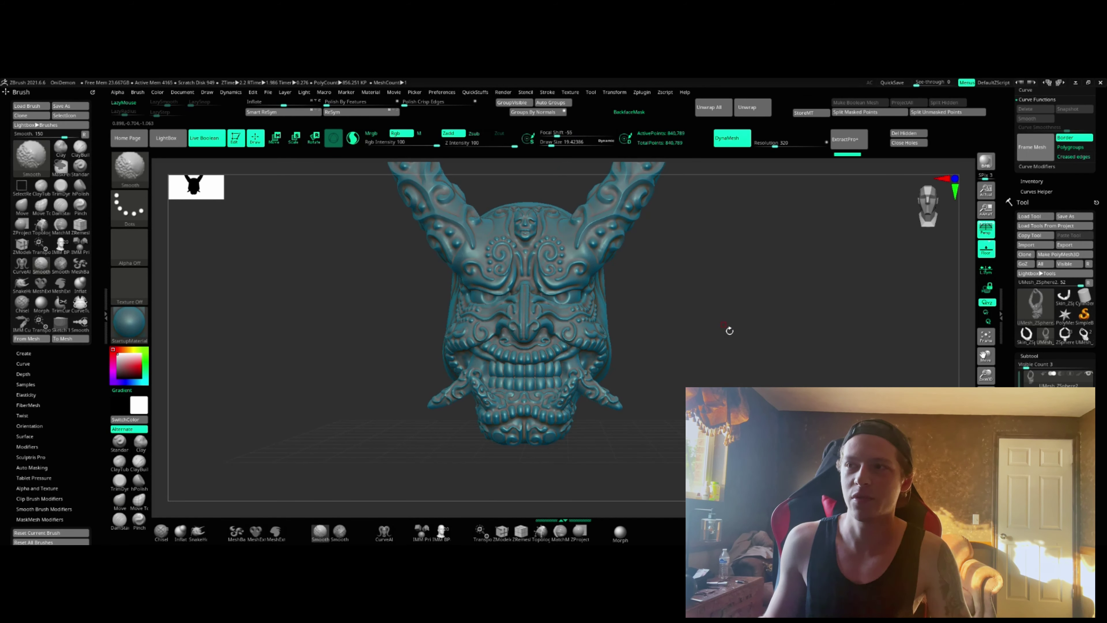
mouse_move(562, 300)
ctrl+right_down()
mouse_move(562, 261)
mouse_move(535, 364)
ctrl+right_up()
click(1064, 333)
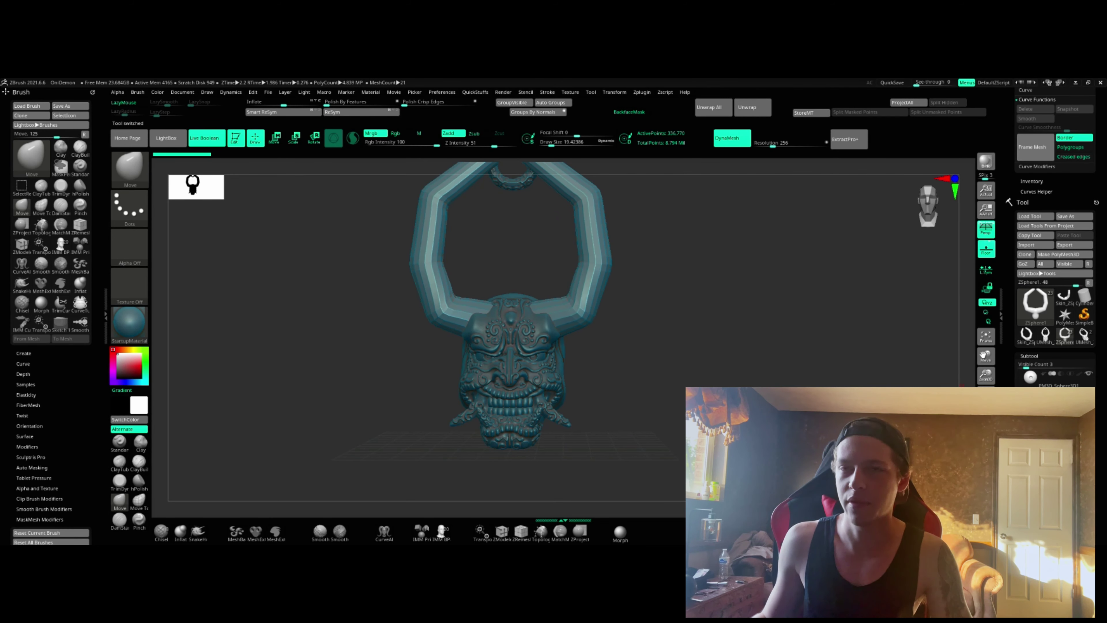
mouse_move(1022, 376)
mouse_down()
mouse_move(1022, 412)
mouse_move(1024, 371)
mouse_up()
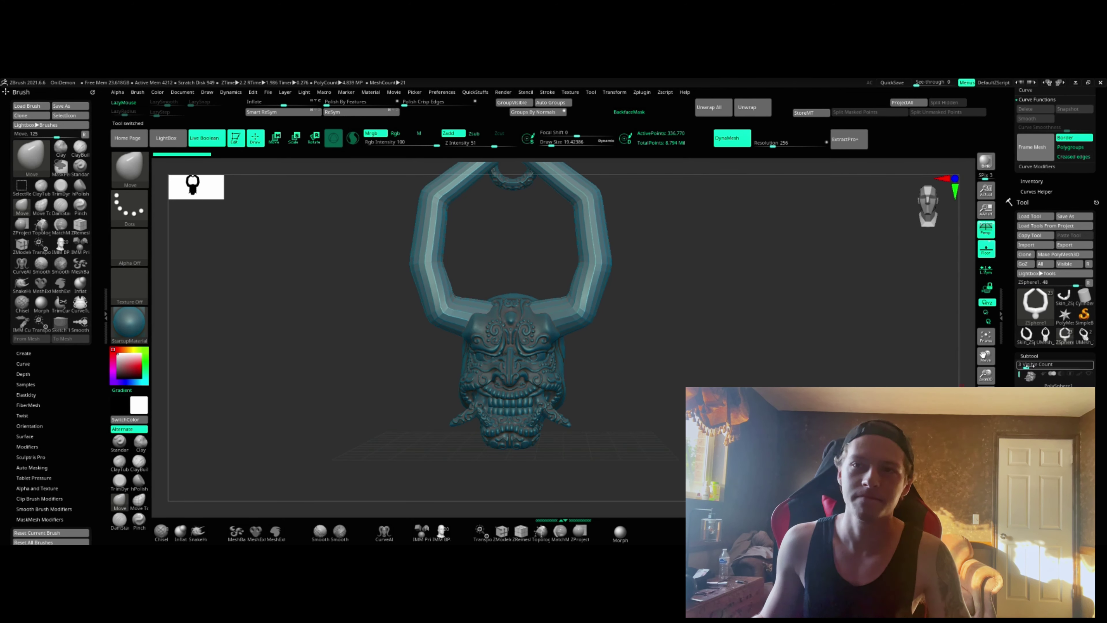
click(1045, 334)
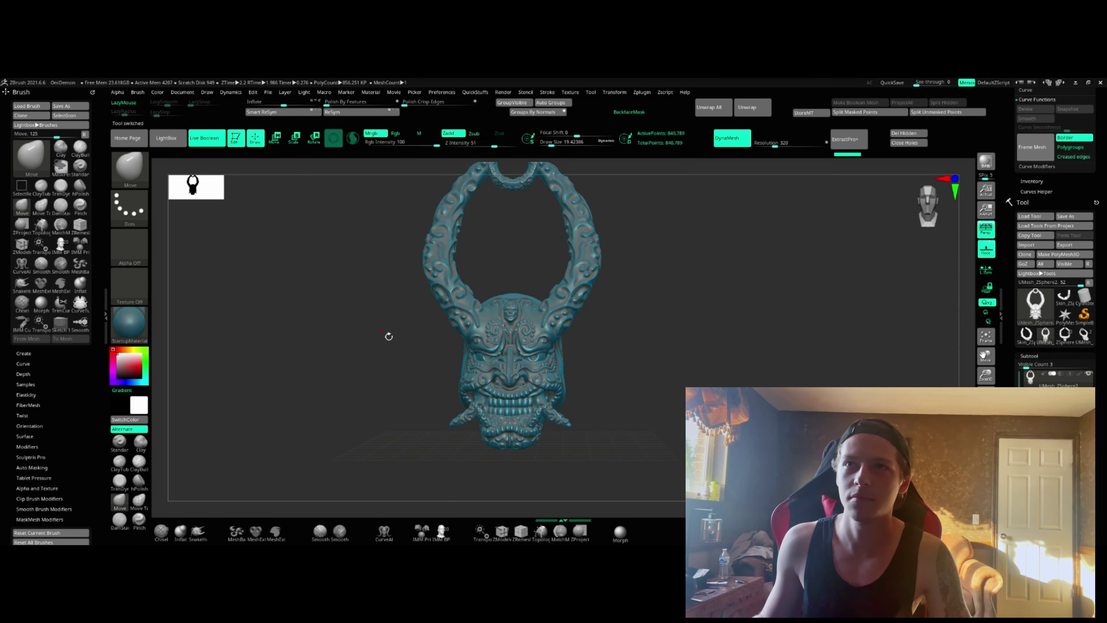
Examine the finished mask's overall shape, including the ornamented horns and the ring joining them.
drag(603, 348, 598, 327)
scroll(556, 331, up, 8)
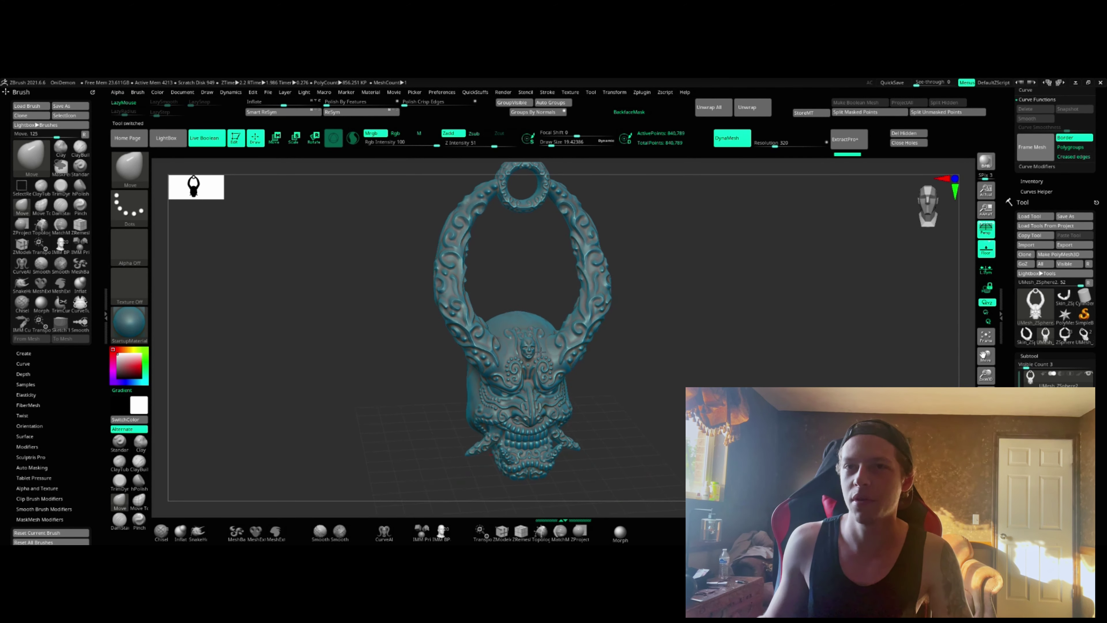
scroll(555, 333, down, 10)
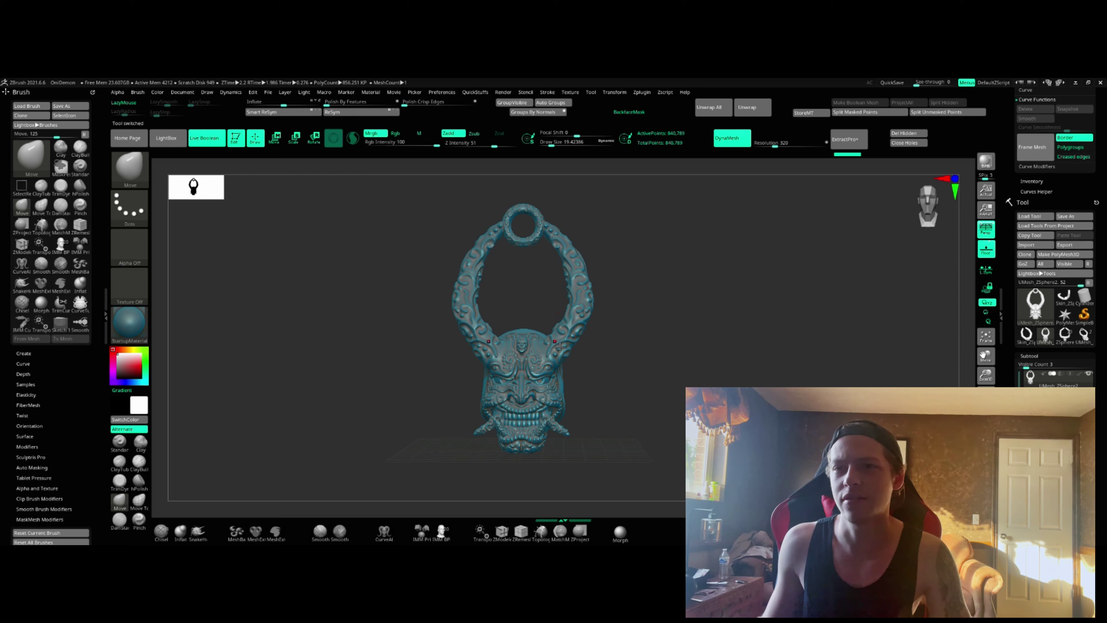
scroll(560, 345, up, 6)
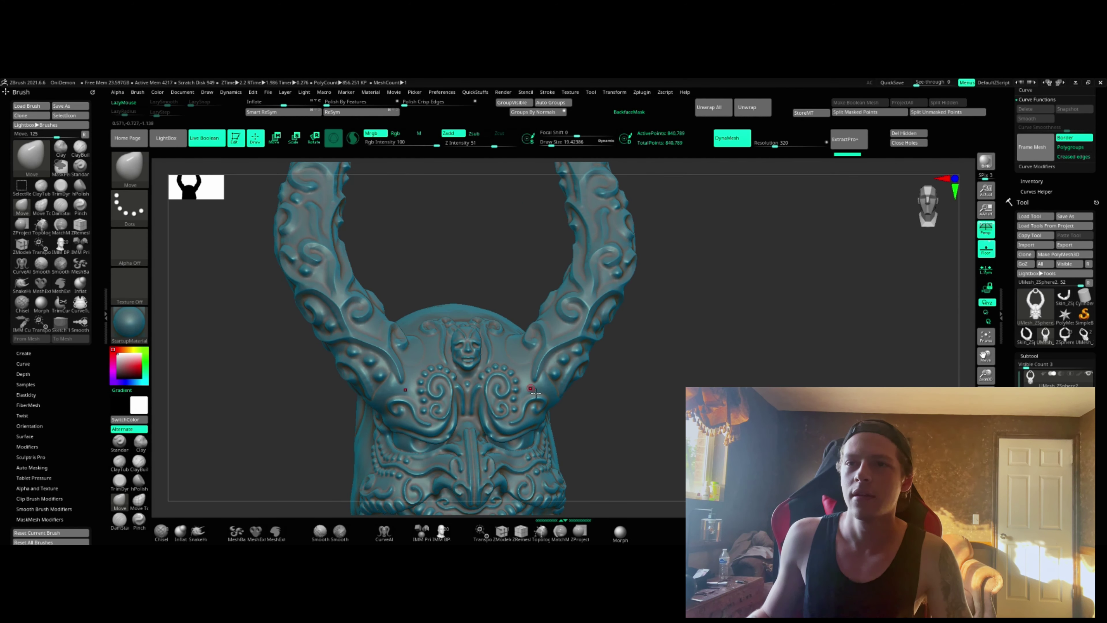
scroll(527, 369, down, 4)
alt+right_drag(529, 358, 584, 327)
right_drag(623, 376, 649, 378)
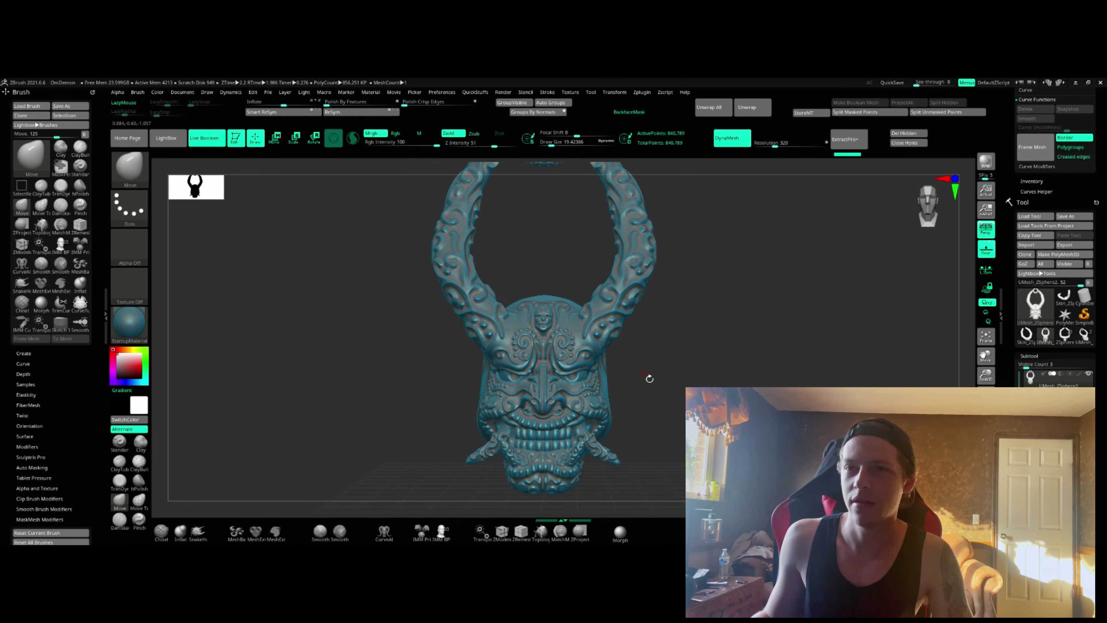
scroll(641, 378, up, 6)
scroll(632, 379, down, 4)
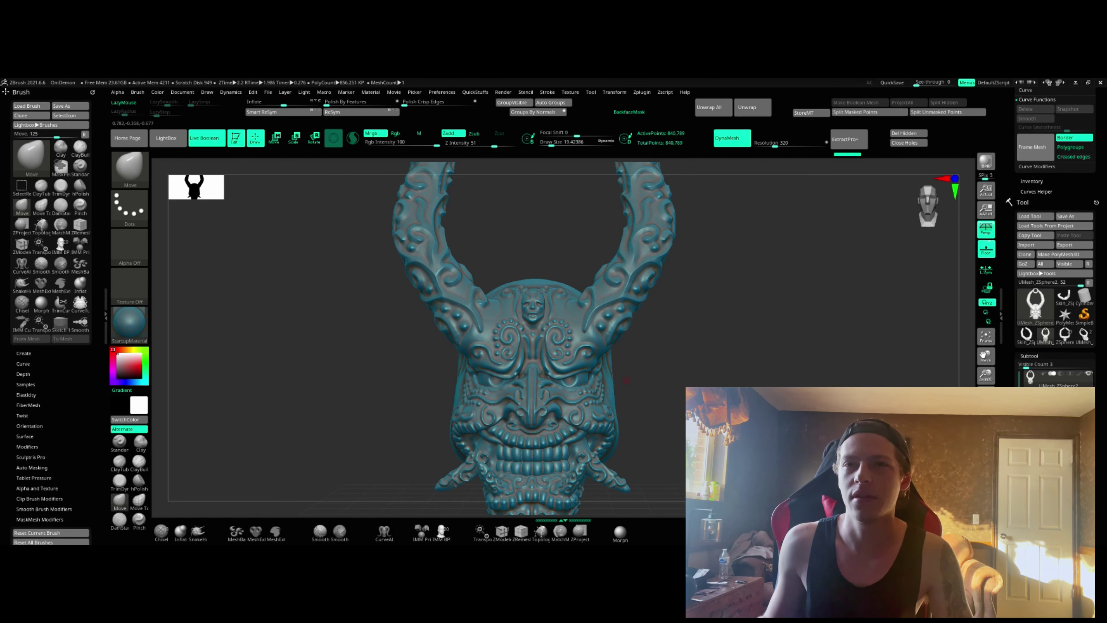
Examine the face ornaments around the eyes, nose and forehead from the front and in three-quarter view.
alt+right_drag(686, 434, 693, 383)
scroll(619, 363, up, 5)
mouse_move(592, 352)
right_down()
mouse_move(540, 352)
mouse_move(636, 362)
mouse_move(783, 339)
mouse_move(866, 390)
right_up()
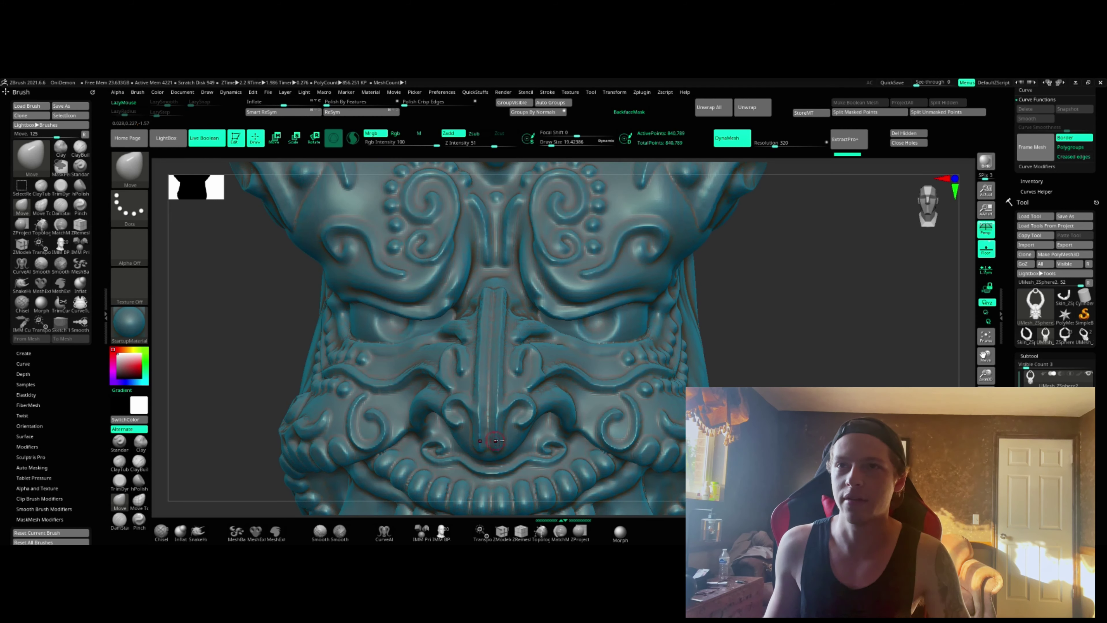
mouse_move(610, 364)
right_down()
mouse_move(782, 367)
mouse_move(743, 375)
mouse_move(773, 343)
mouse_move(632, 335)
mouse_move(602, 322)
right_up()
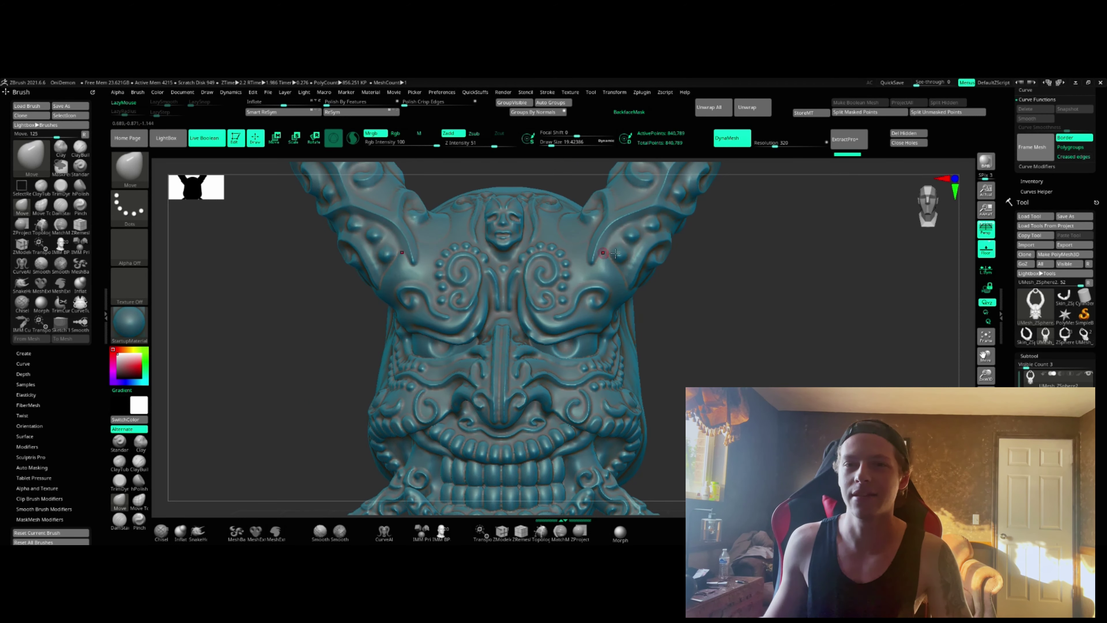
ctrl+right_drag(616, 261, 613, 322)
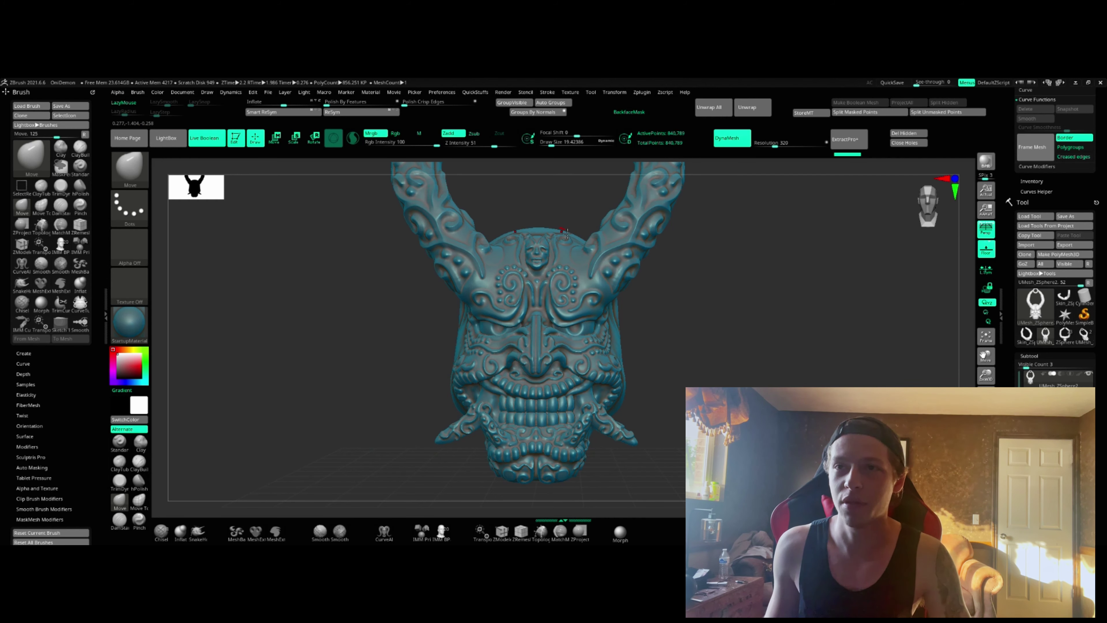
ctrl+right_drag(589, 293, 601, 252)
mouse_move(667, 301)
right_down()
mouse_move(599, 315)
mouse_move(627, 314)
mouse_move(554, 310)
mouse_move(536, 278)
right_up()
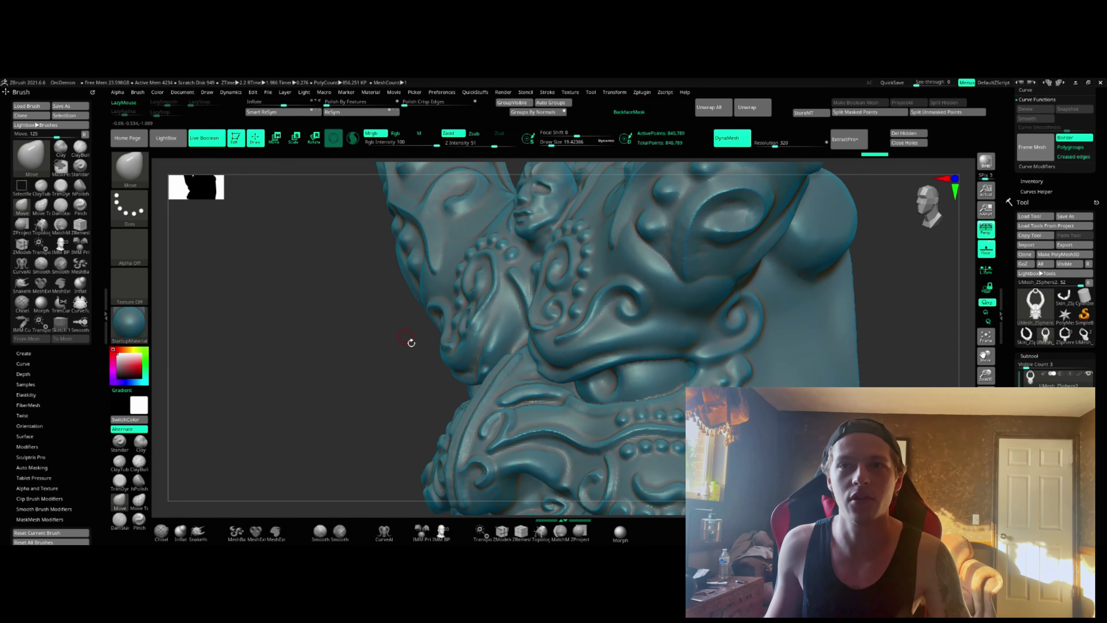
mouse_move(375, 373)
right_down()
mouse_move(343, 363)
mouse_move(479, 378)
right_up()
mouse_move(584, 322)
ctrl+right_down()
mouse_move(606, 372)
mouse_move(576, 361)
mouse_move(623, 347)
ctrl+right_up()
ctrl+right_drag(586, 391, 619, 336)
mouse_move(776, 362)
right_down()
mouse_move(714, 344)
mouse_move(798, 371)
right_up()
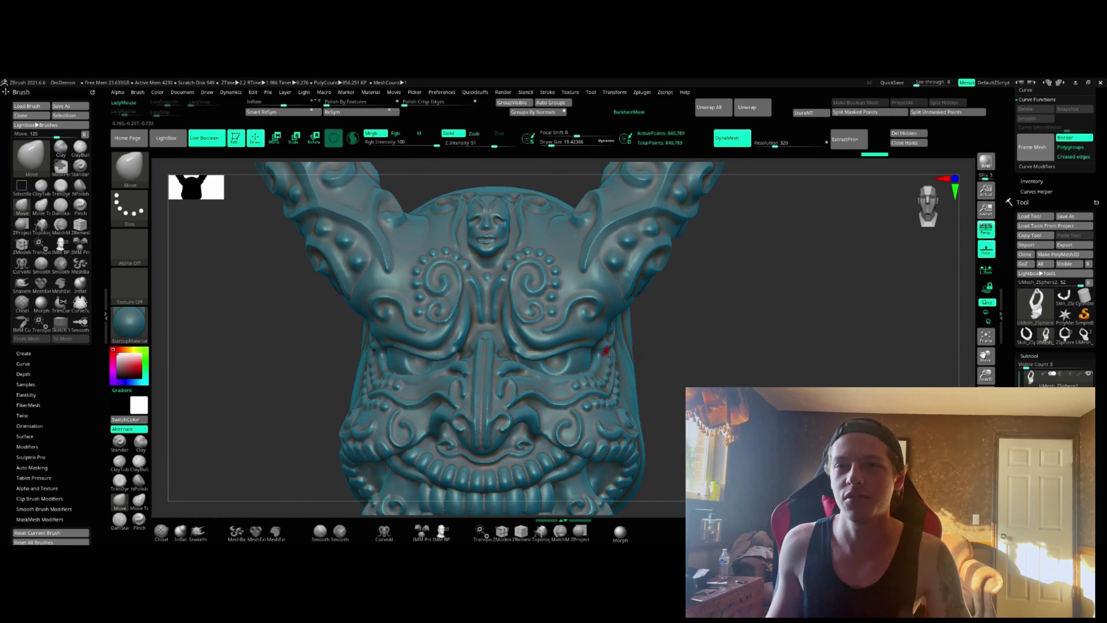
alt+right_drag(606, 353, 646, 345)
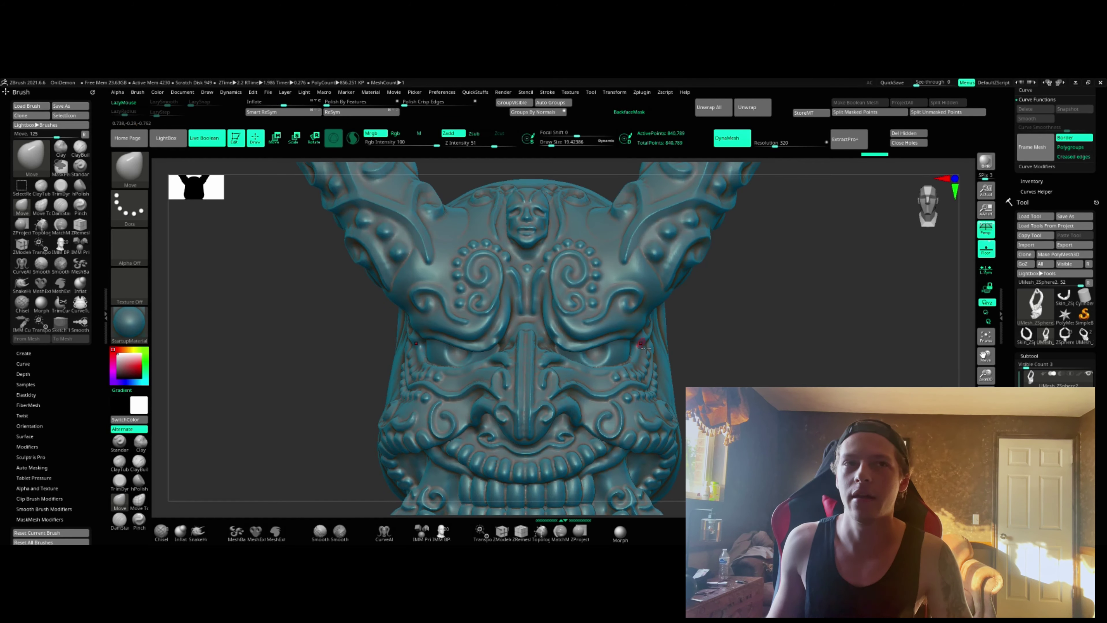